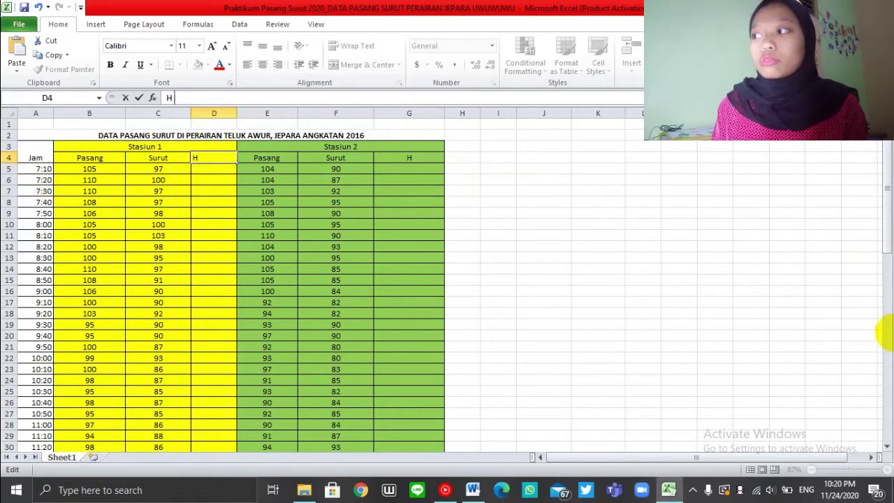
drag(888, 227, 888, 459)
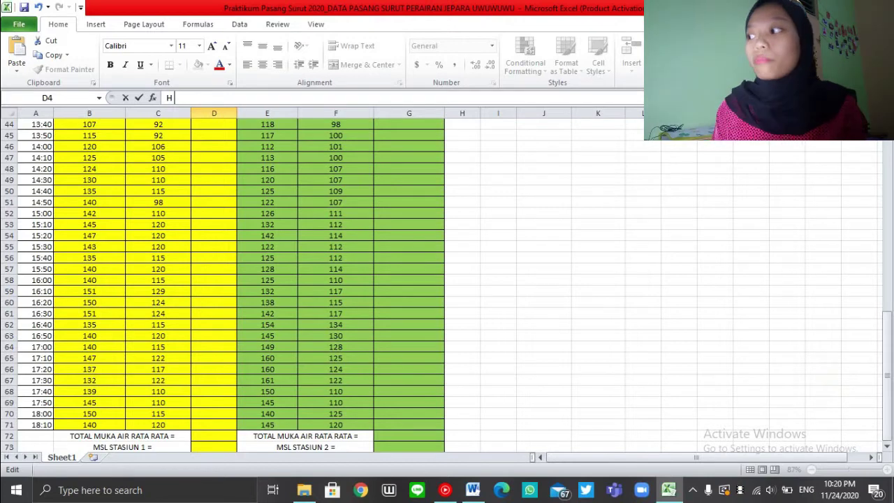
drag(887, 359, 882, 146)
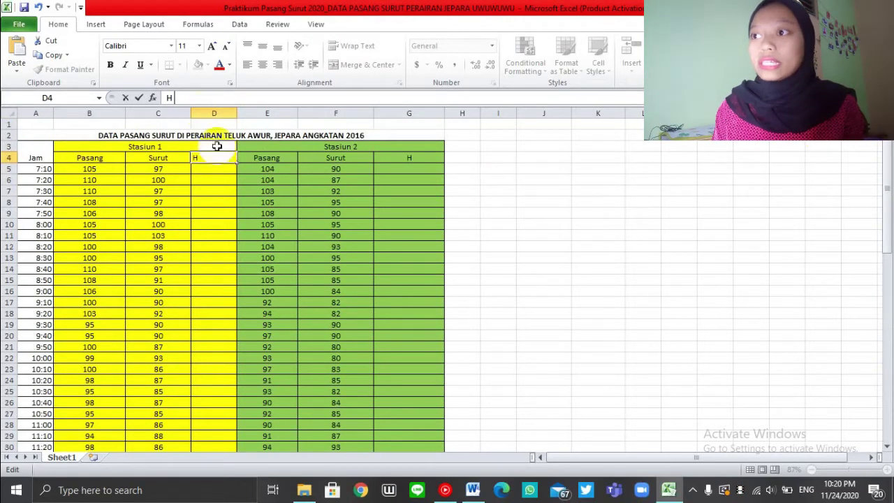
click(206, 167)
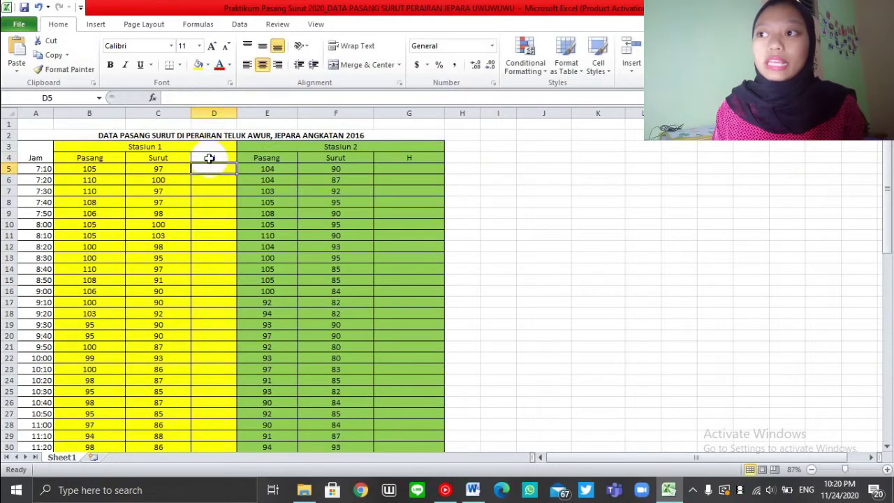
click(209, 158)
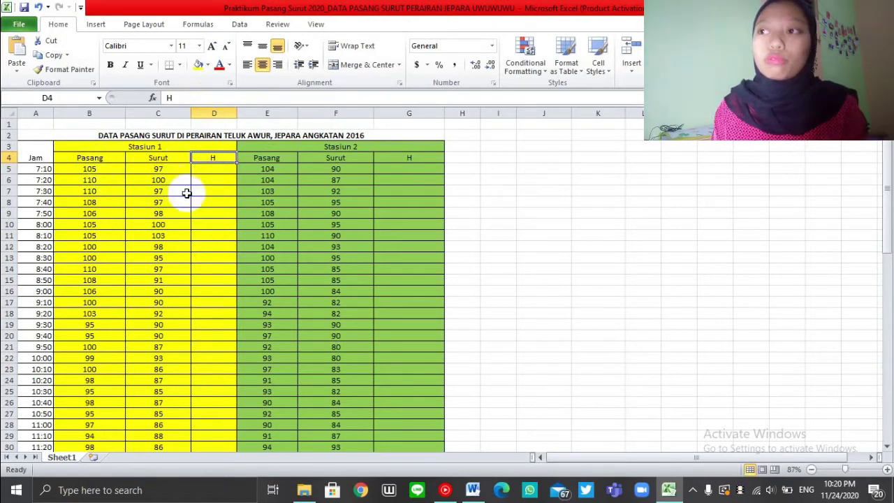
Step: Enter the formula =(B5+C5)/2 in D5 to average the first Pasang and Surut readings of Stasiun 1
click(219, 167)
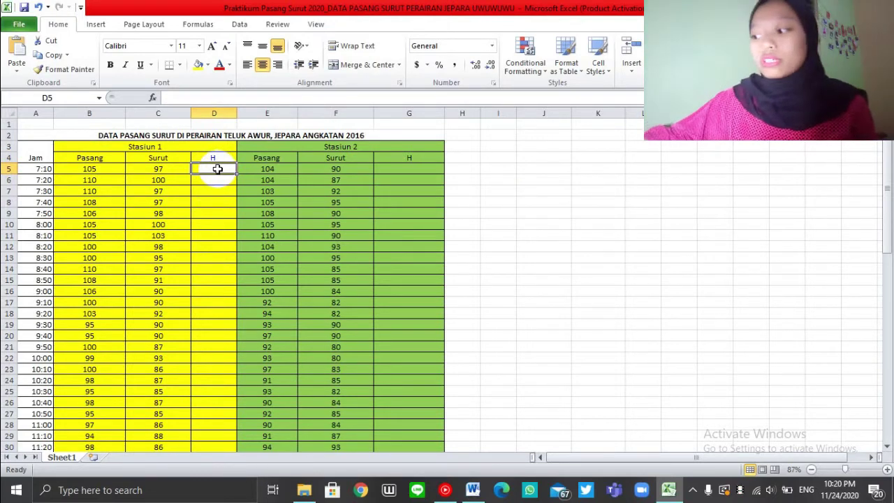
text(+)
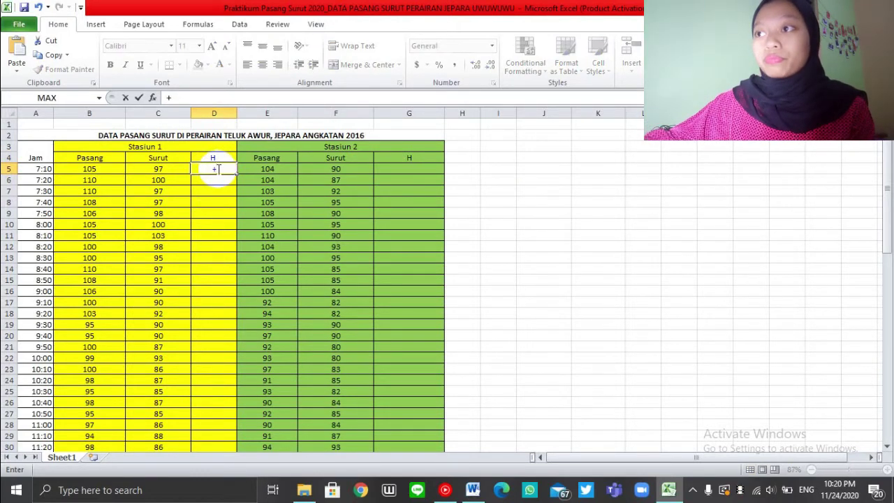
key(BackSpace)
text(=)
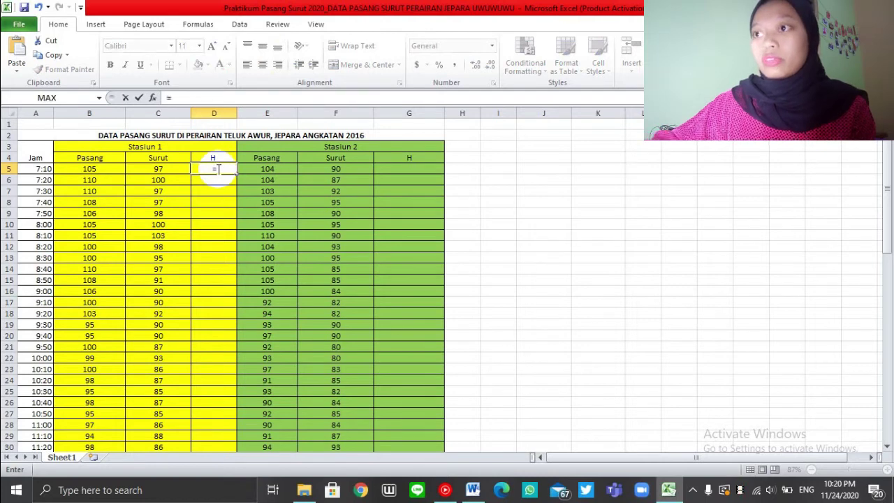
text(()
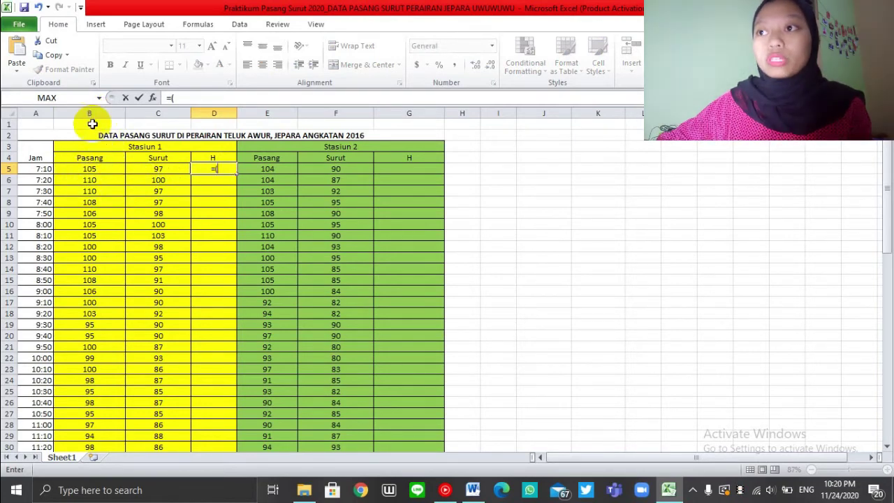
click(89, 169)
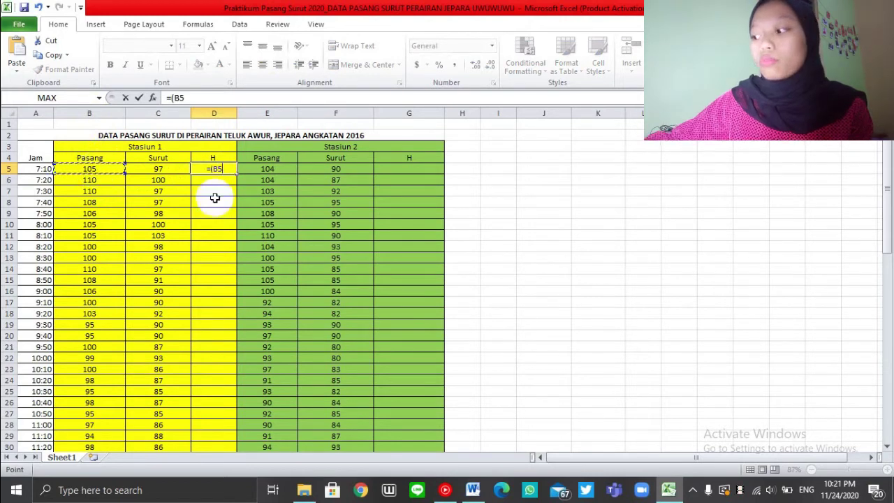
text(+)
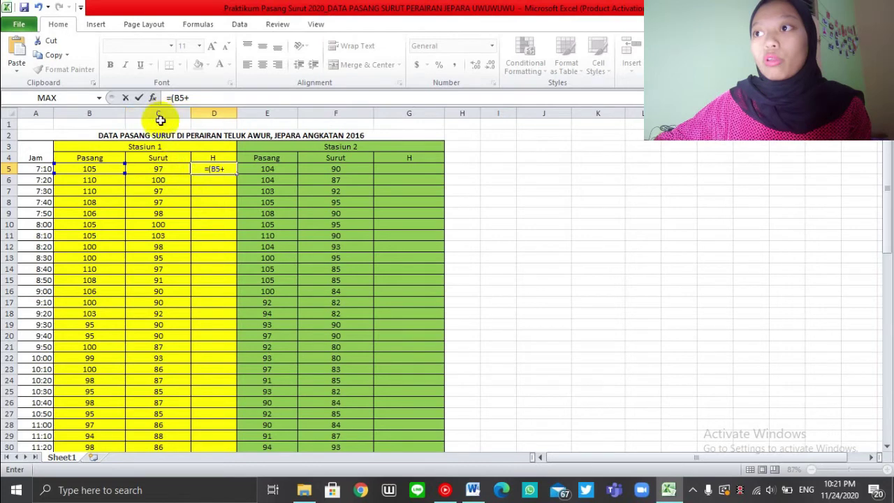
click(162, 169)
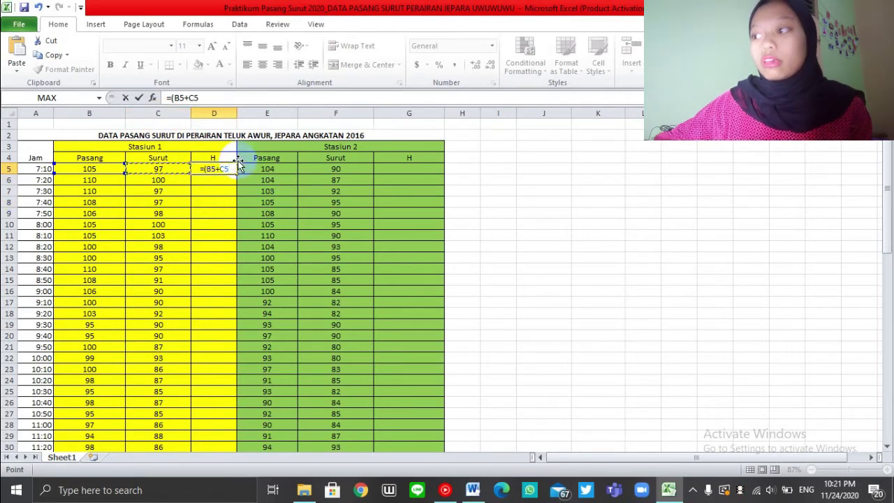
text())
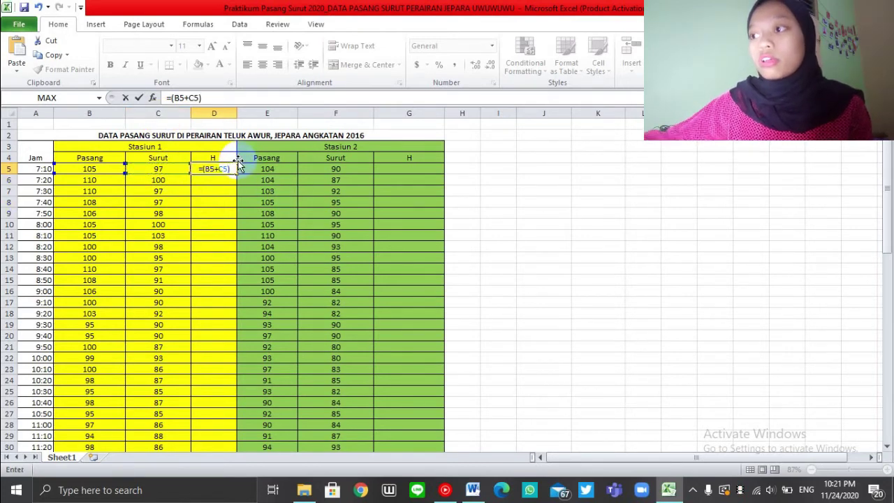
text(/2)
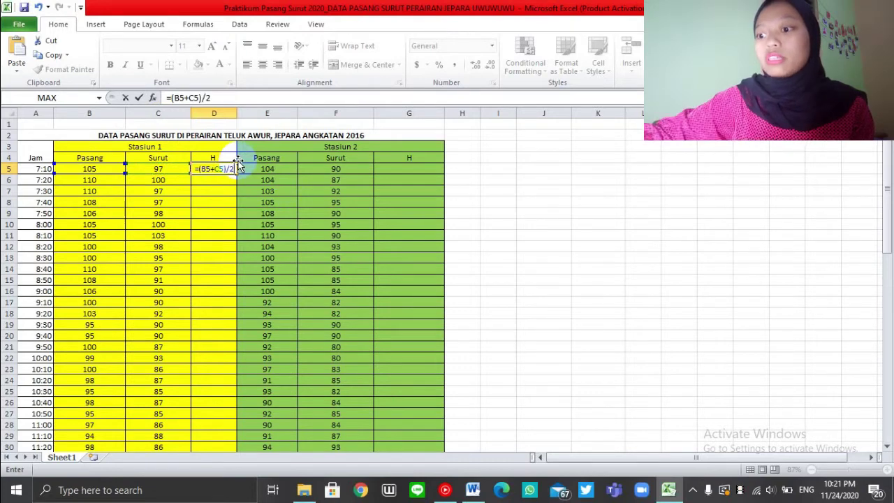
key(Return)
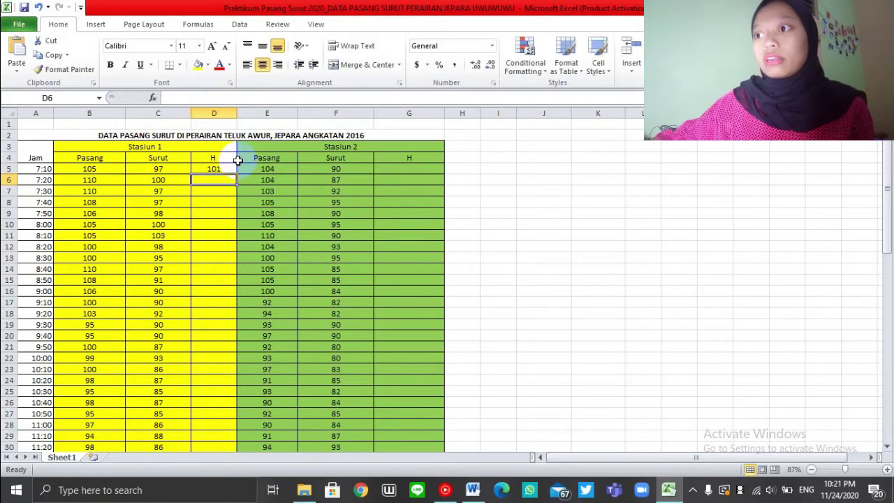
Step: Fill the D5 averaging formula down the Stasiun 1 H column through D71
click(225, 170)
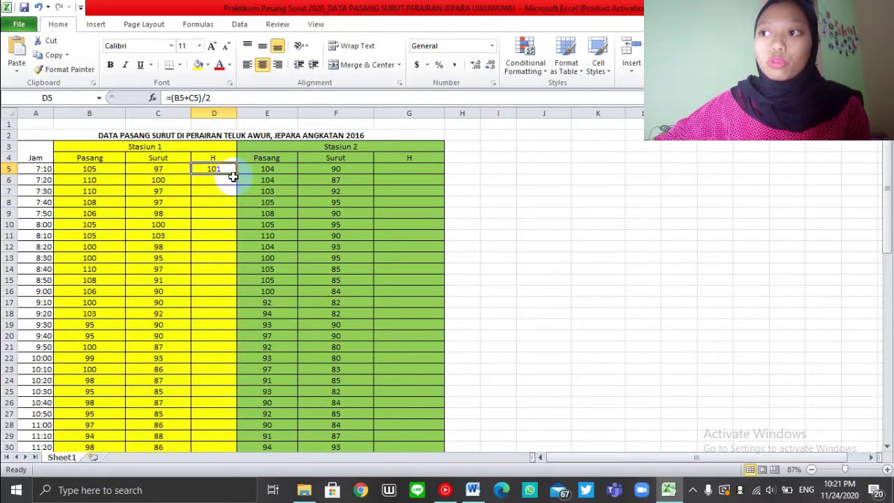
drag(237, 174, 228, 414)
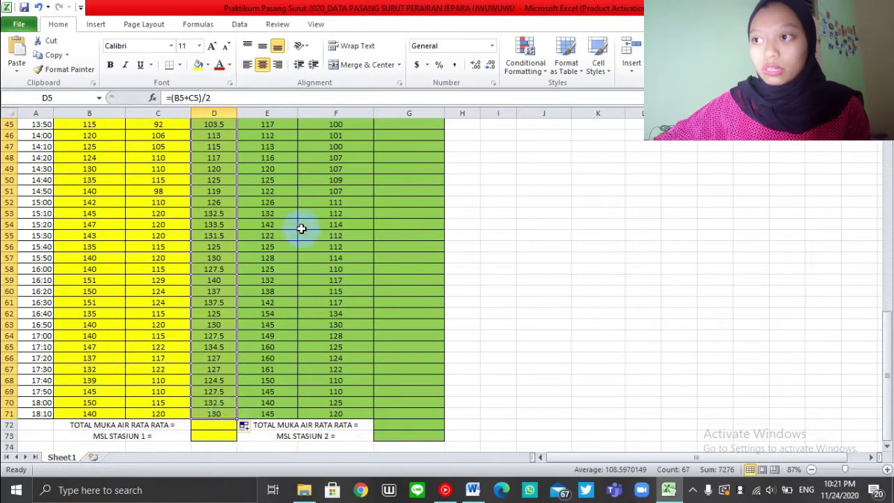
scroll(299, 228, up, 15)
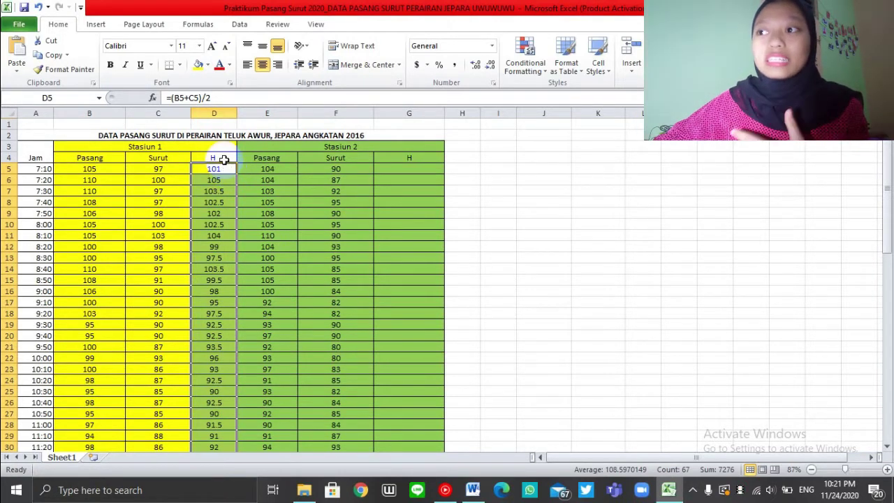
Step: Change the Stasiun 1 column header in D4 to "H + NIM"
click(224, 159)
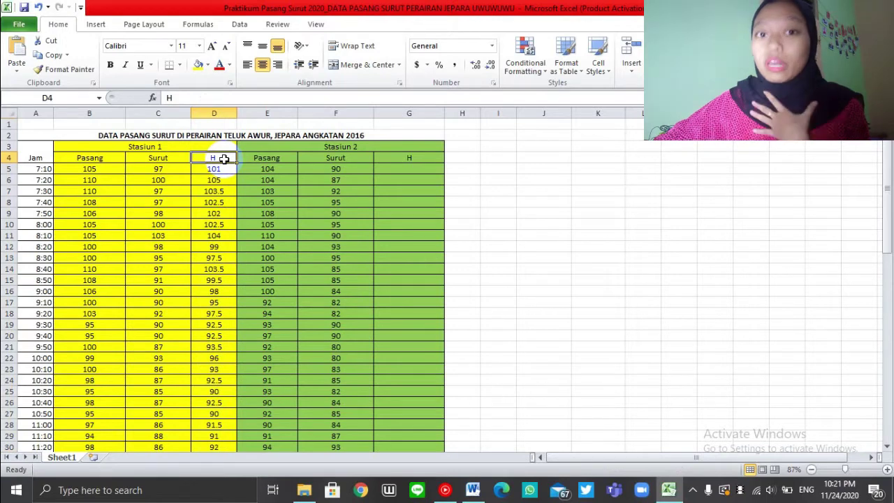
click(182, 96)
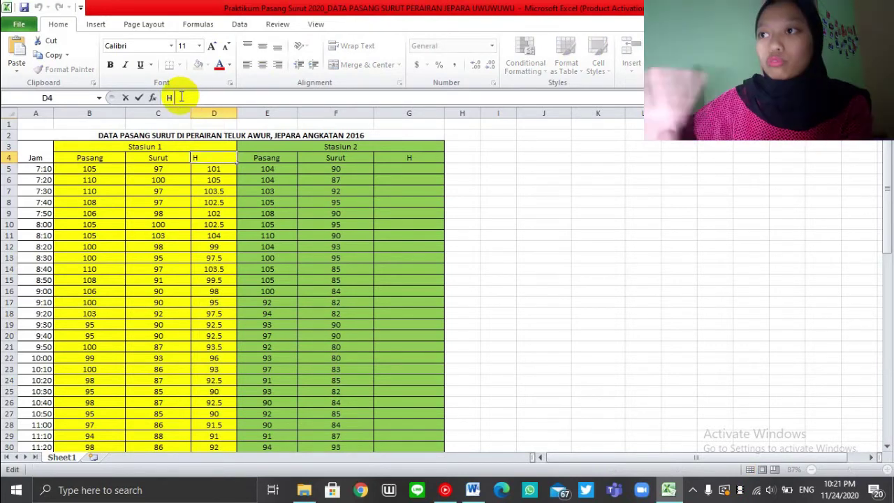
text(n)
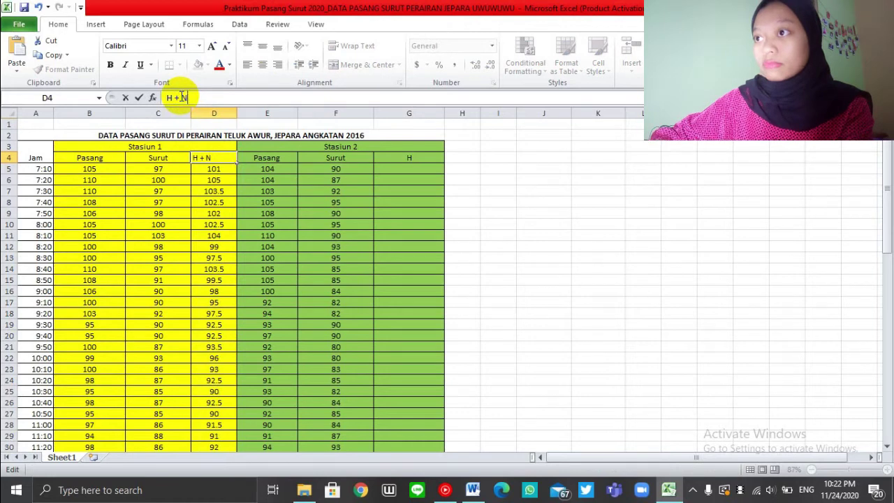
click(229, 169)
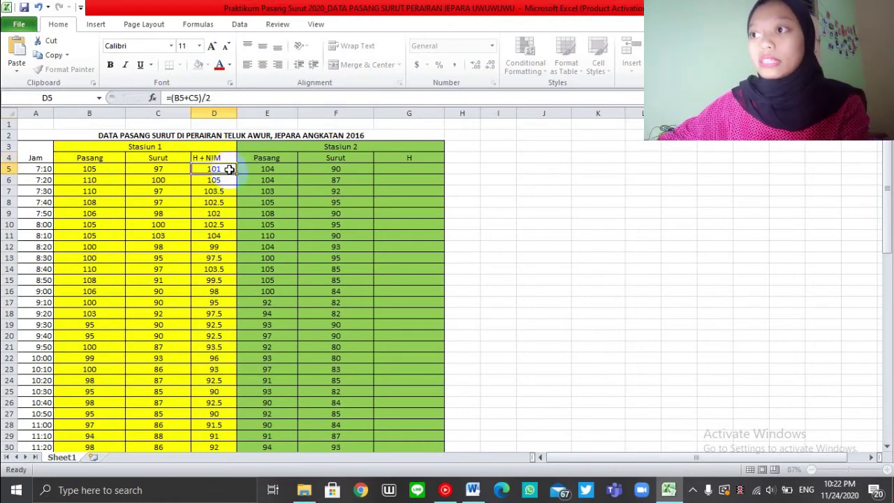
Step: Extend the formula in D5 to =(B5+C5)/2 + 1.87
click(220, 98)
text(=)
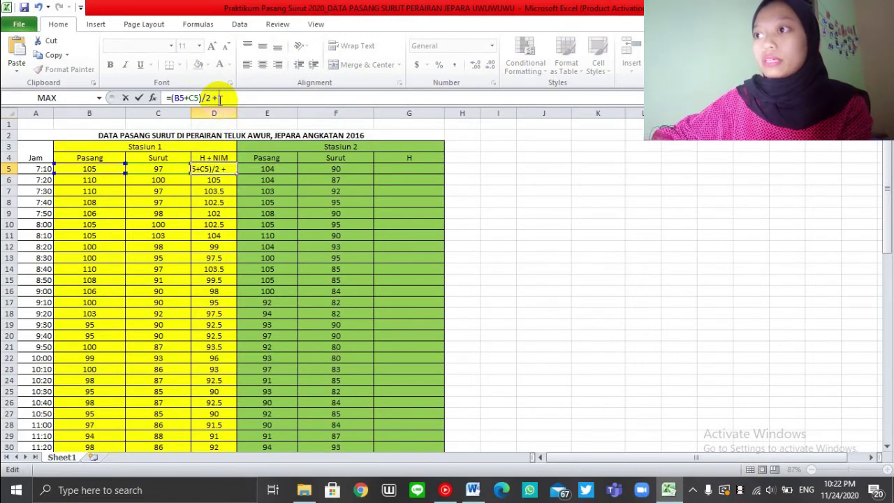
text( 1.8)
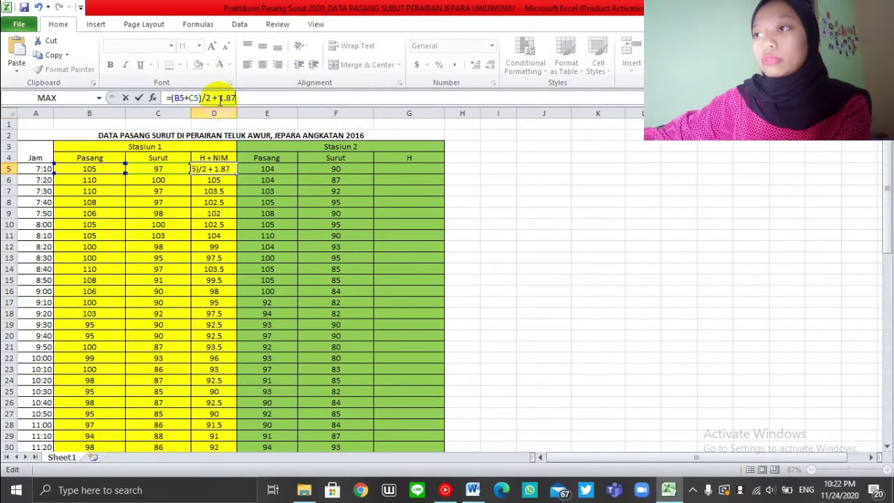
text(7)
key(Return)
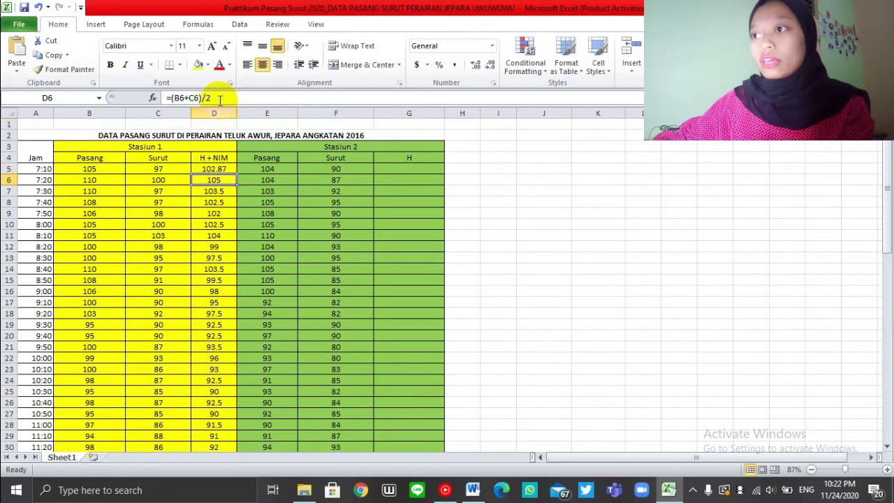
Step: Fill the updated D5 formula down the Stasiun 1 H + NIM column through D71 and review the column
click(220, 169)
drag(237, 174, 228, 423)
scroll(303, 335, up, 15)
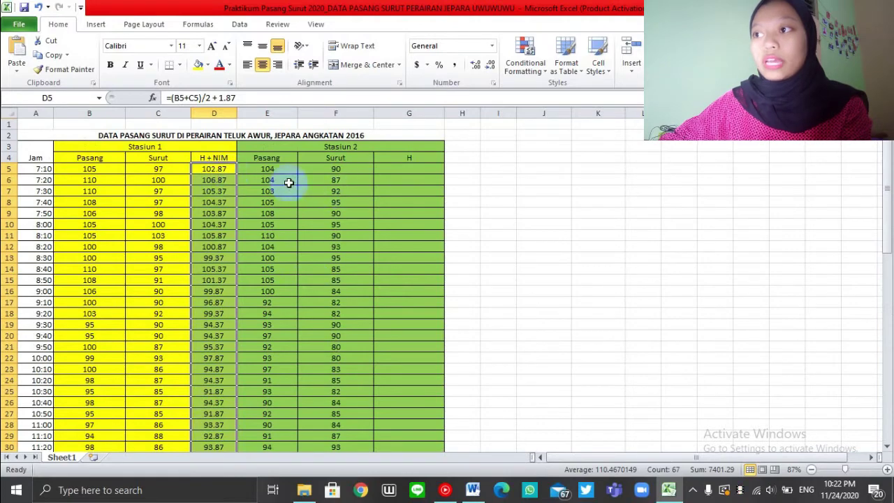
scroll(146, 263, down, 8)
scroll(148, 259, up, 8)
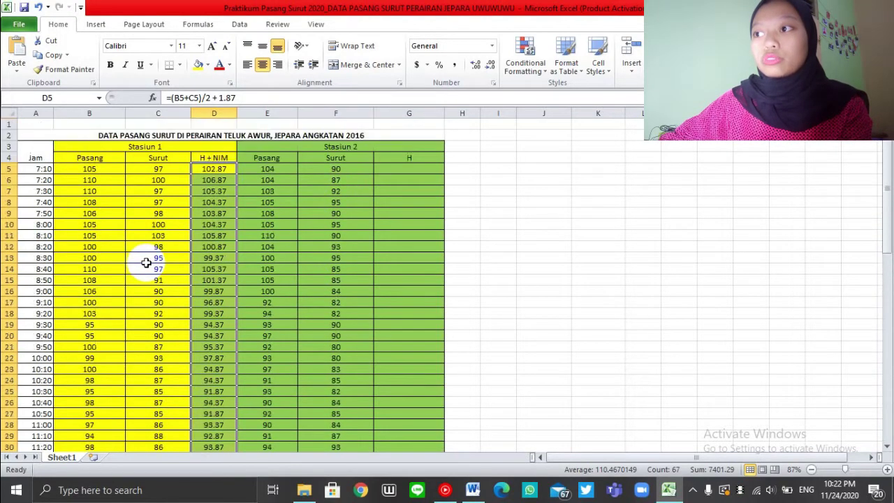
Step: Change the Stasiun 2 column header in G4 to "H + NIM"
click(416, 159)
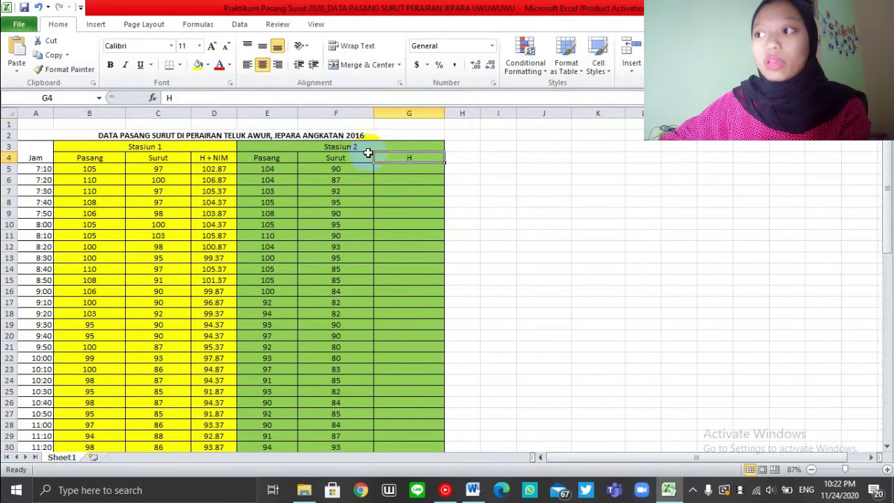
click(187, 97)
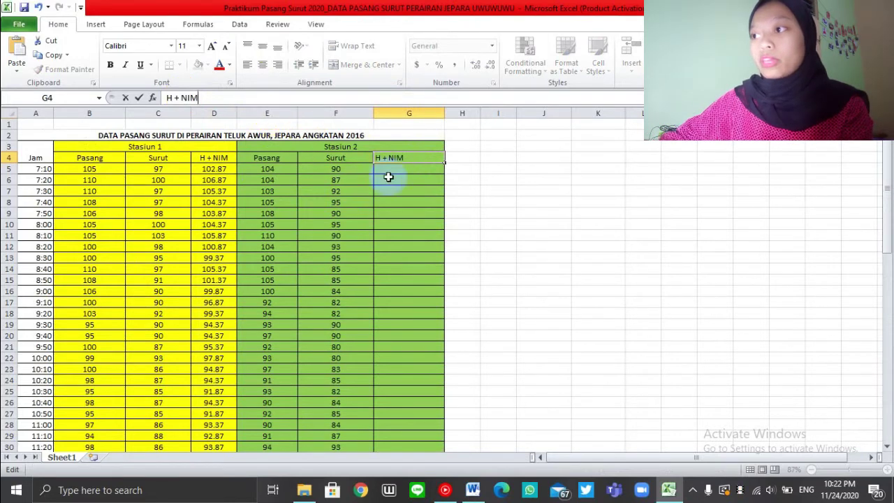
key(Return)
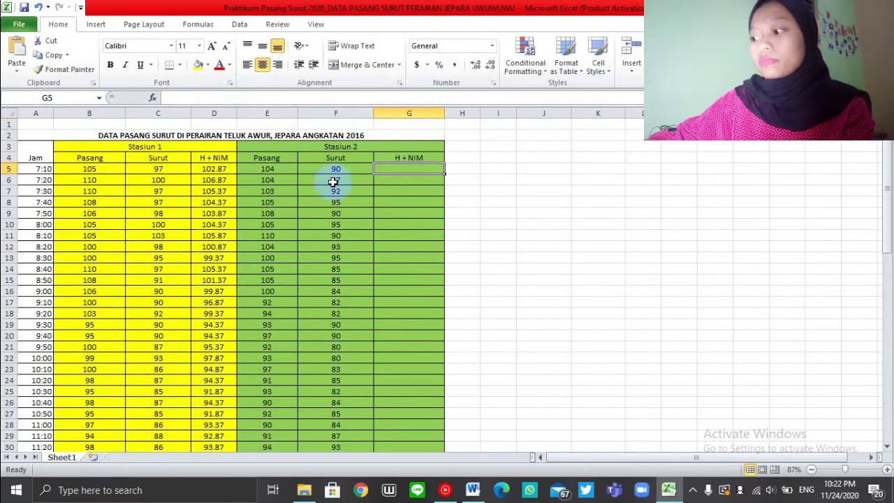
Step: Enter the formula =(E5+F5)/2+1.87 in G5 for the first Stasiun 2 H + NIM value
text(=()
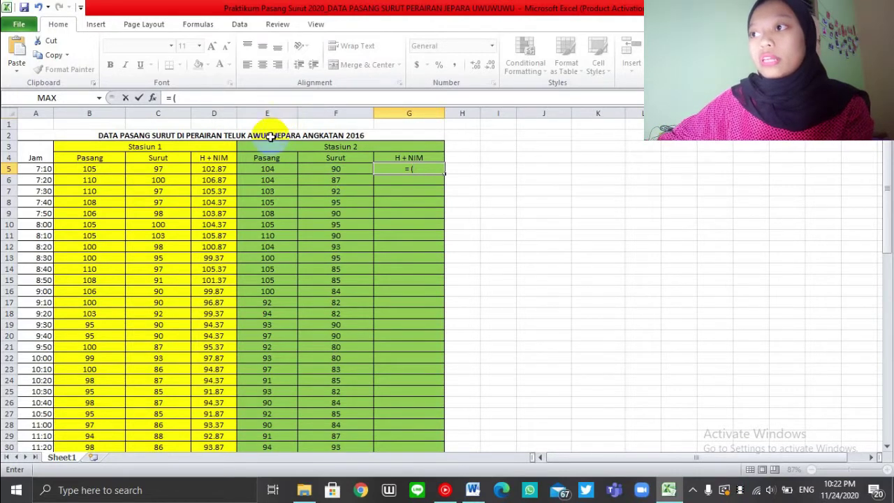
click(270, 170)
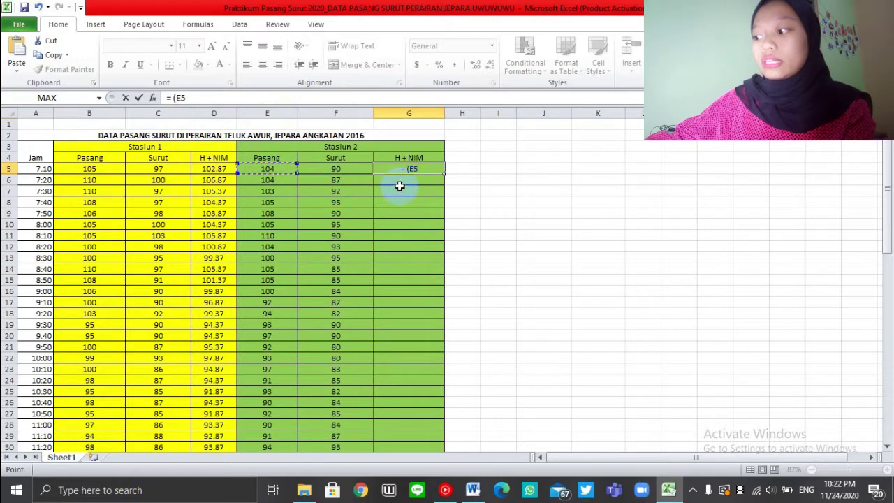
text(+)
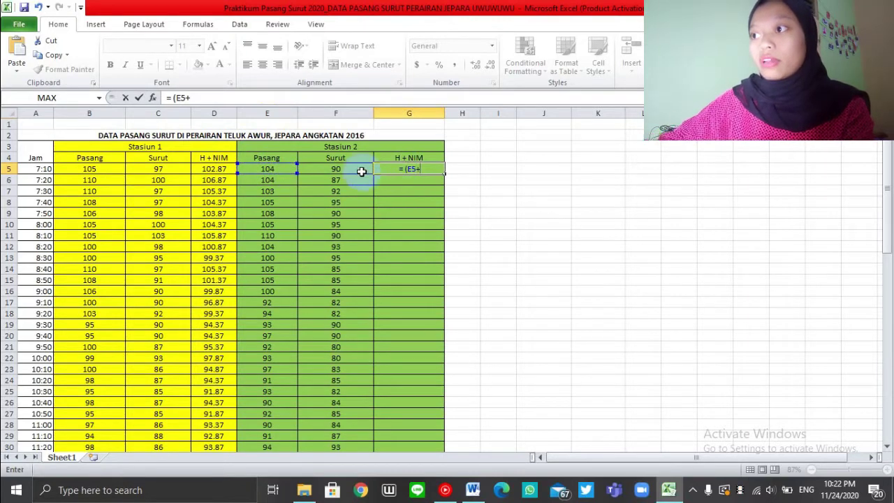
click(316, 172)
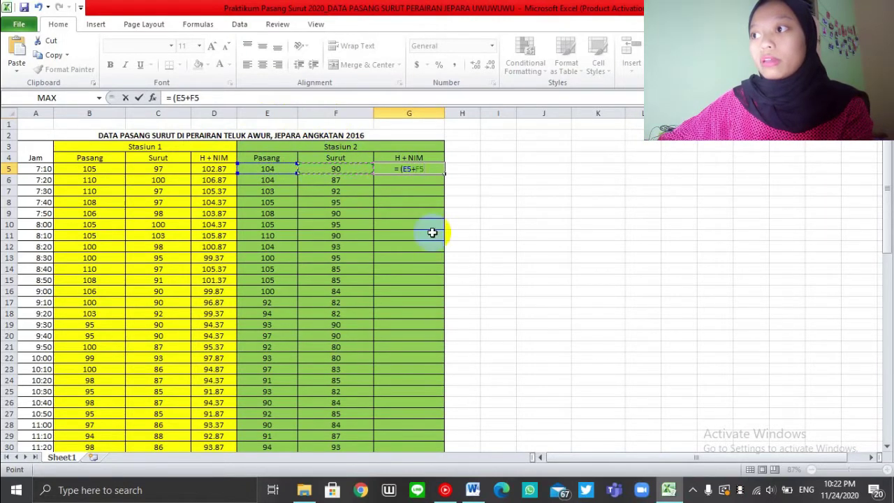
text())
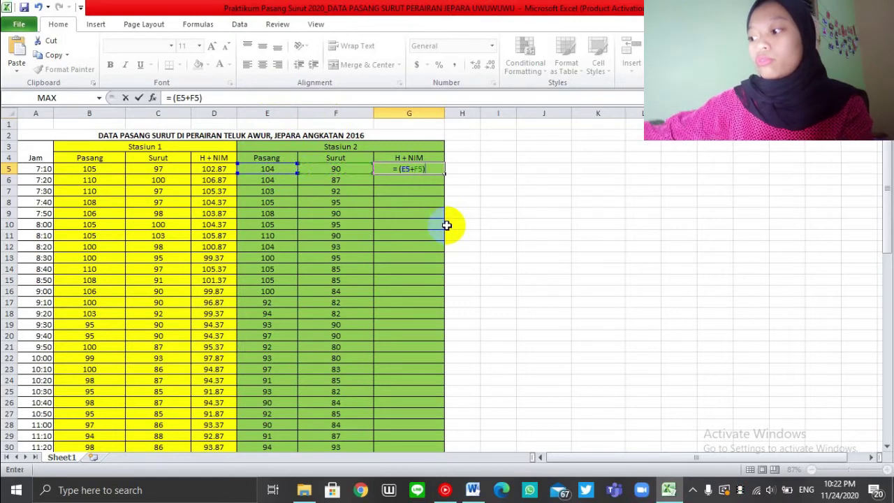
text(/2)
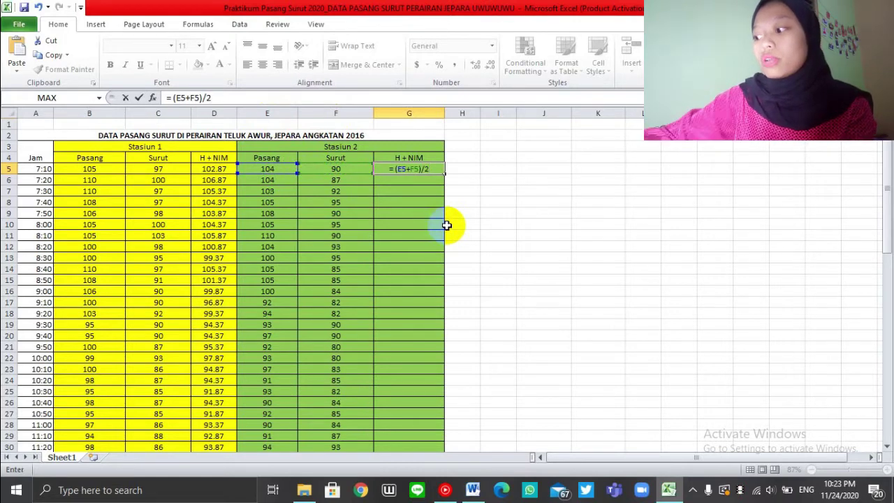
text(+)
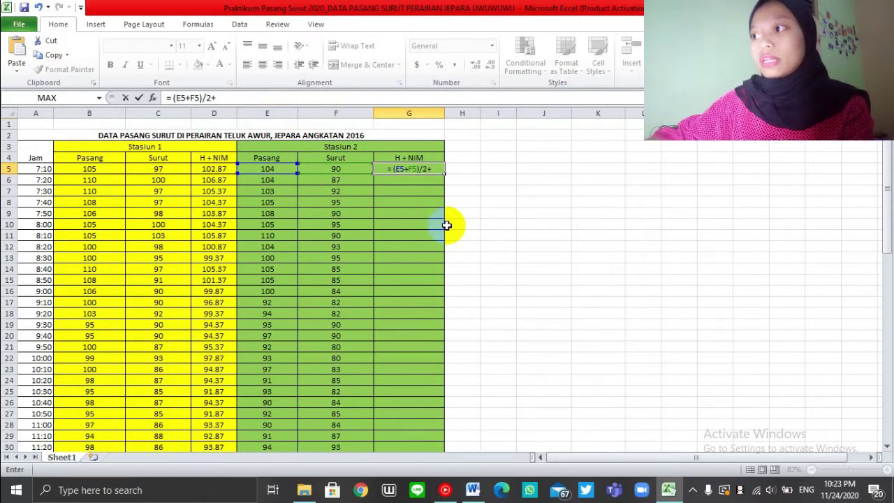
text(1.7)
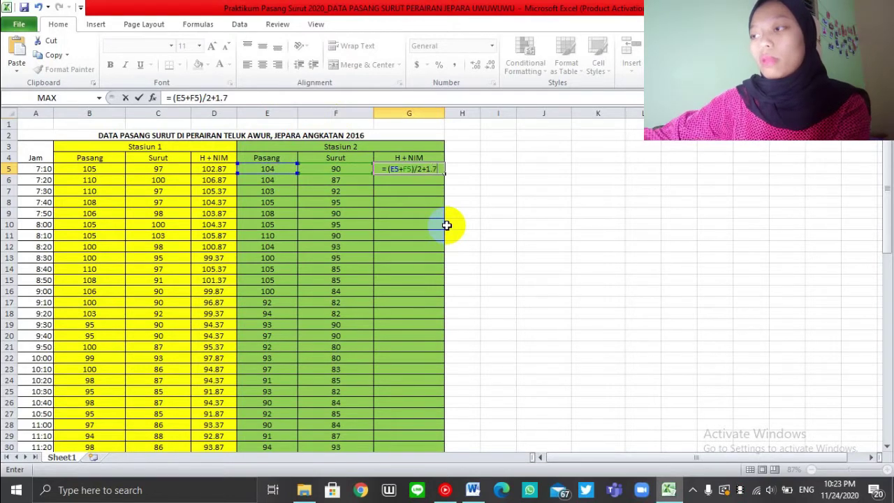
key(BackSpace)
key(BackSpace)
text(87)
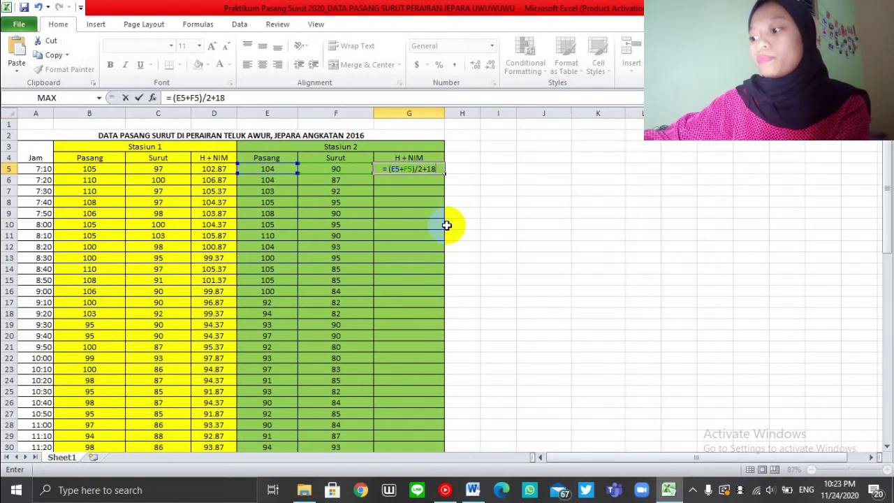
key(BackSpace)
key(BackSpace)
key(BackSpace)
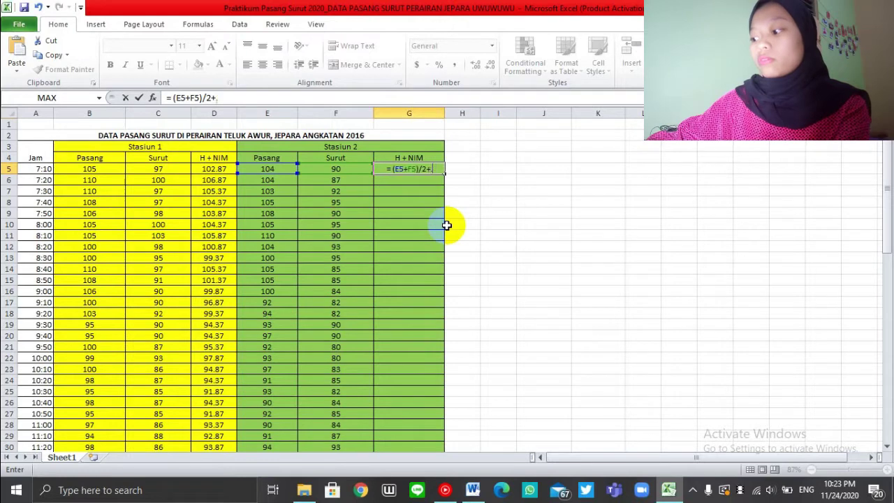
key(BackSpace)
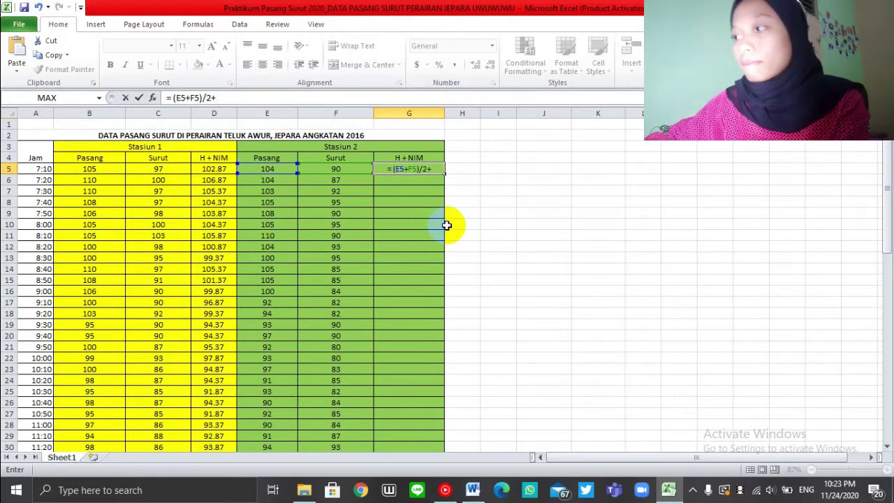
text(1.87)
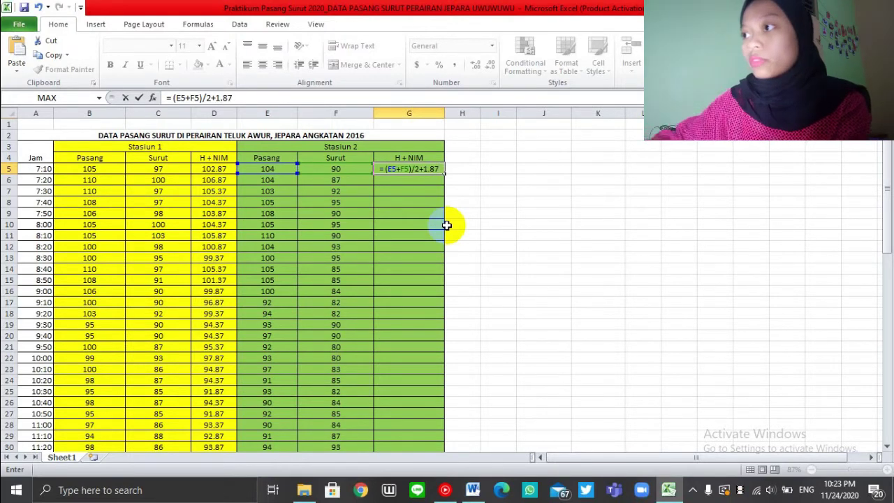
key(Return)
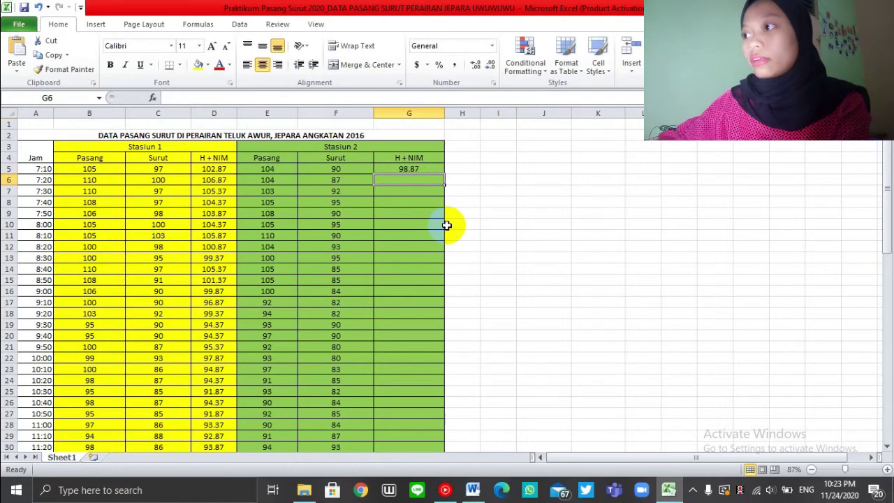
Step: Fill the G5 formula down the Stasiun 2 H + NIM column through G71
click(405, 169)
drag(447, 171, 418, 415)
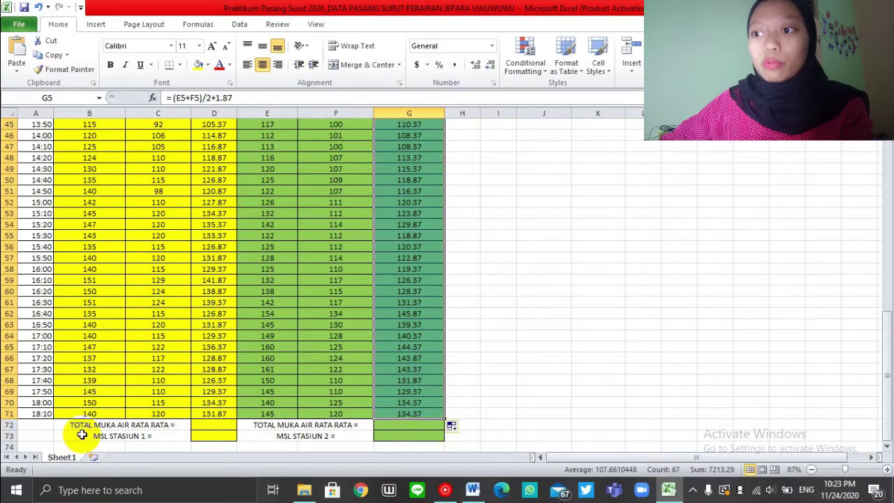
Step: Examine the H + NIM columns from the first reading down to the total and MSL rows
scroll(224, 418, up, 1)
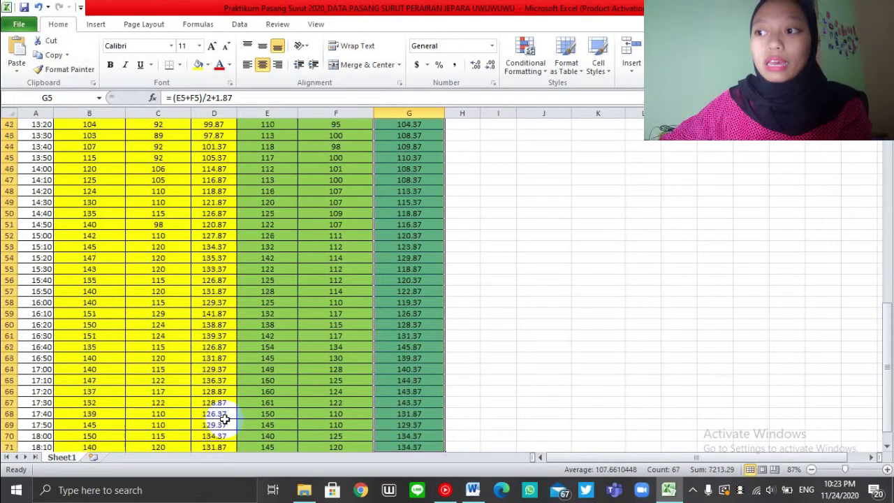
scroll(224, 418, up, 14)
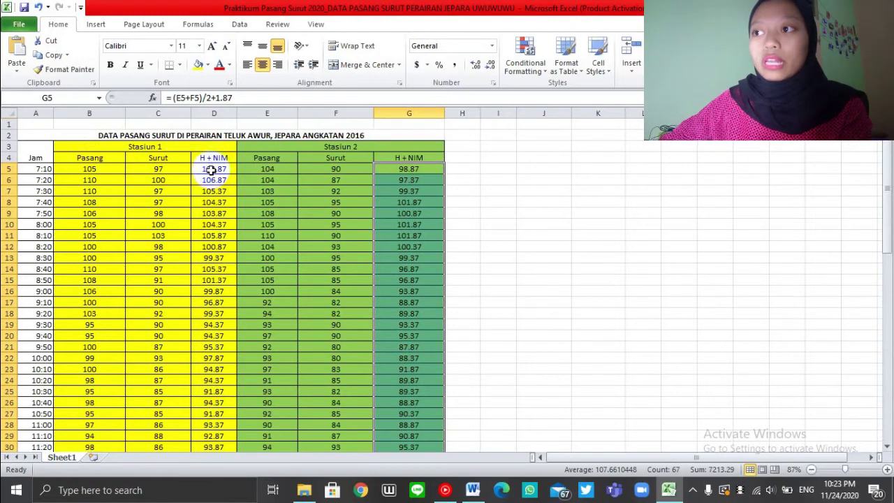
scroll(231, 238, down, 15)
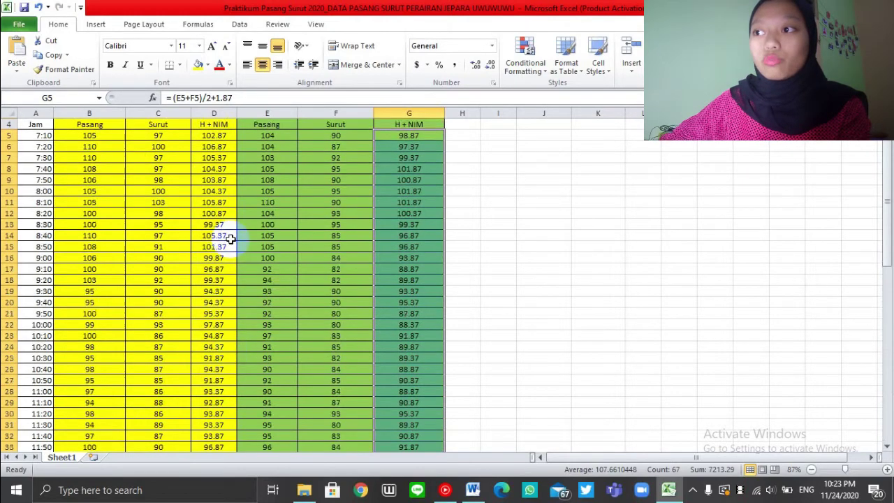
scroll(231, 239, up, 5)
scroll(231, 239, up, 10)
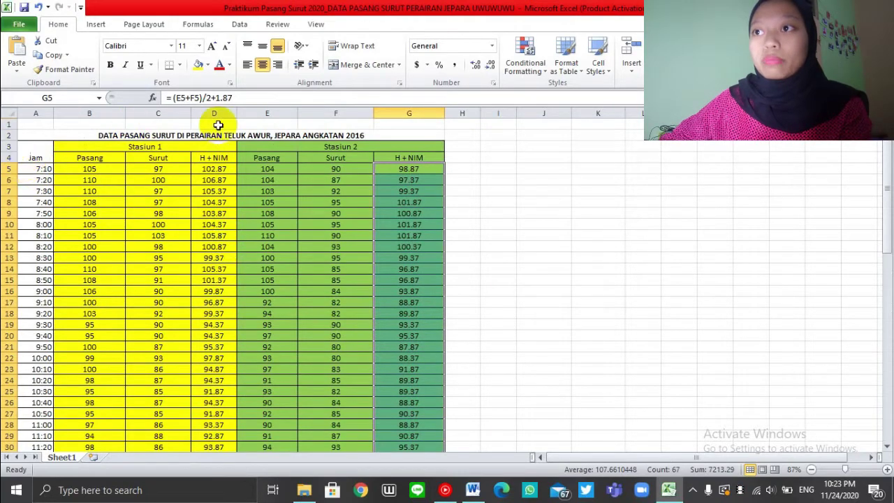
scroll(205, 179, down, 17)
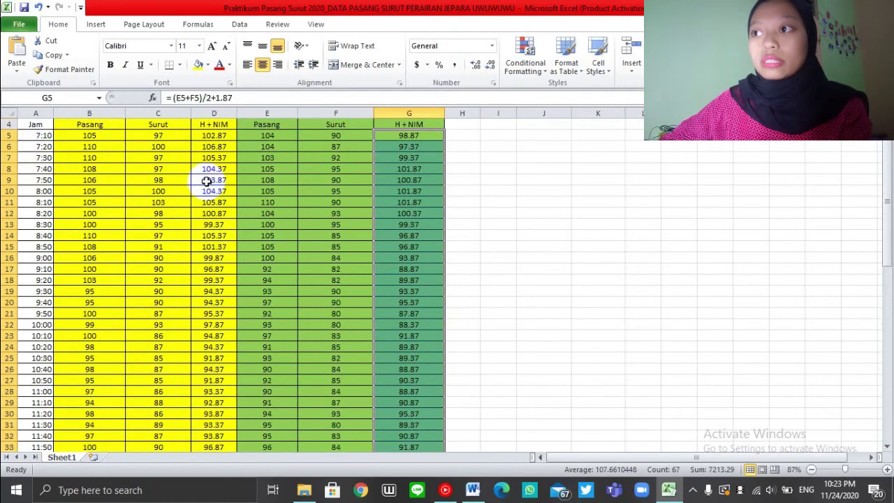
scroll(207, 181, down, 3)
scroll(206, 180, up, 1)
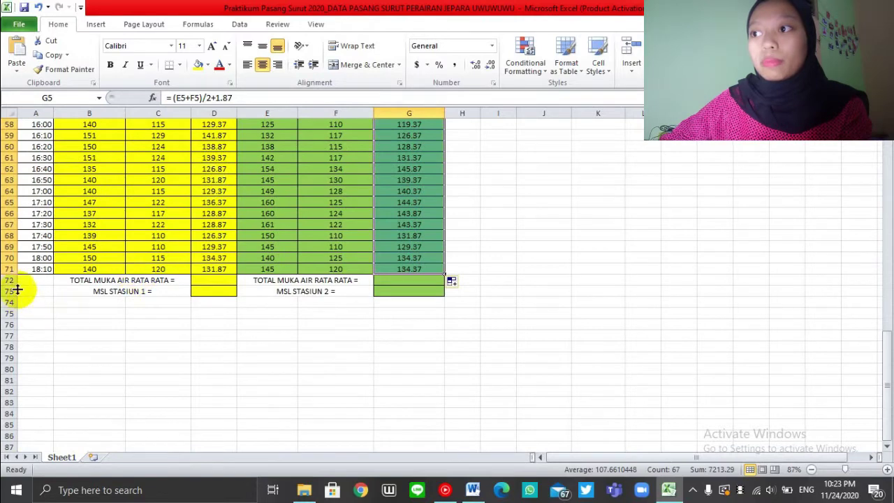
scroll(219, 236, up, 5)
scroll(220, 235, down, 2)
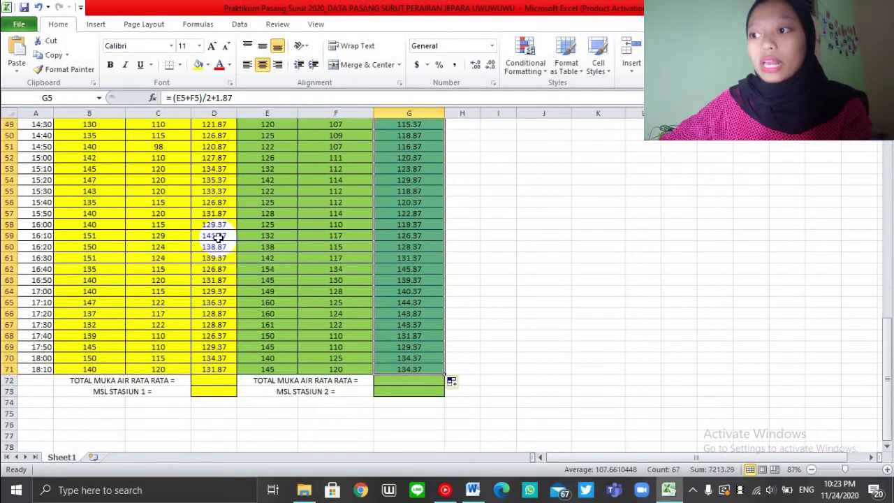
Step: Calculate the Stasiun 1 TOTAL MUKA AIR RATA RATA in D72 with the formula =SUM(D5:D71)
click(210, 381)
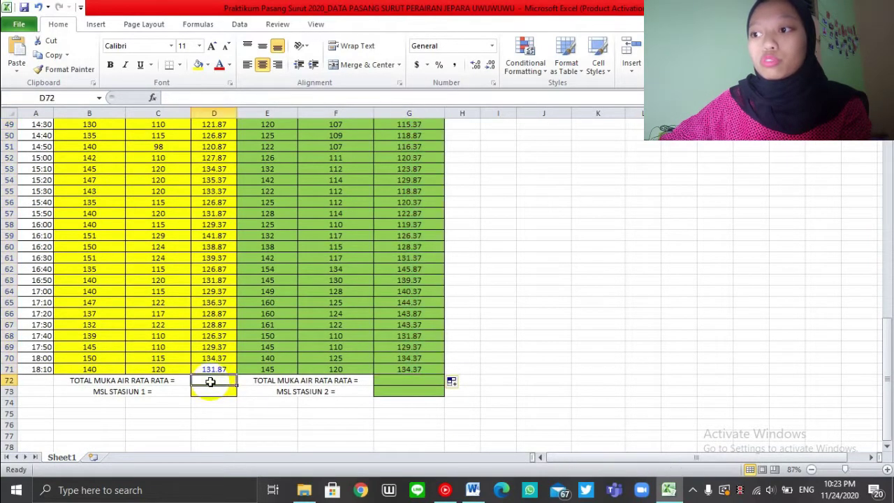
click(152, 98)
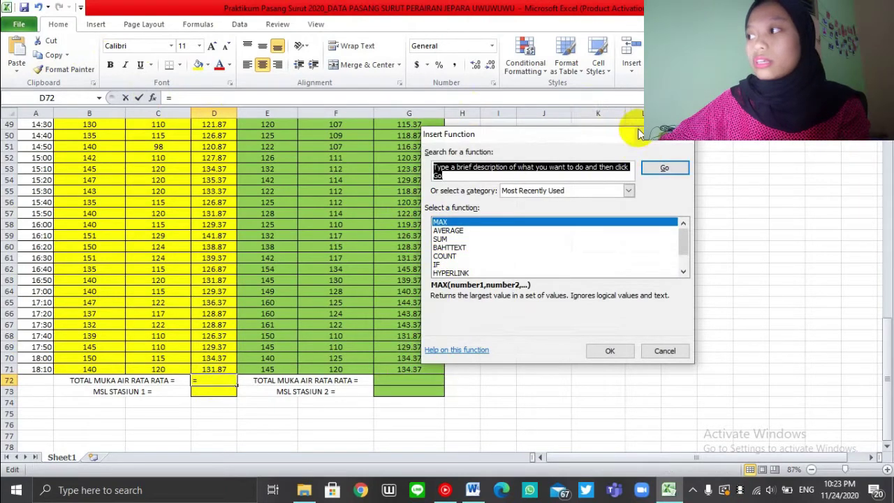
click(678, 138)
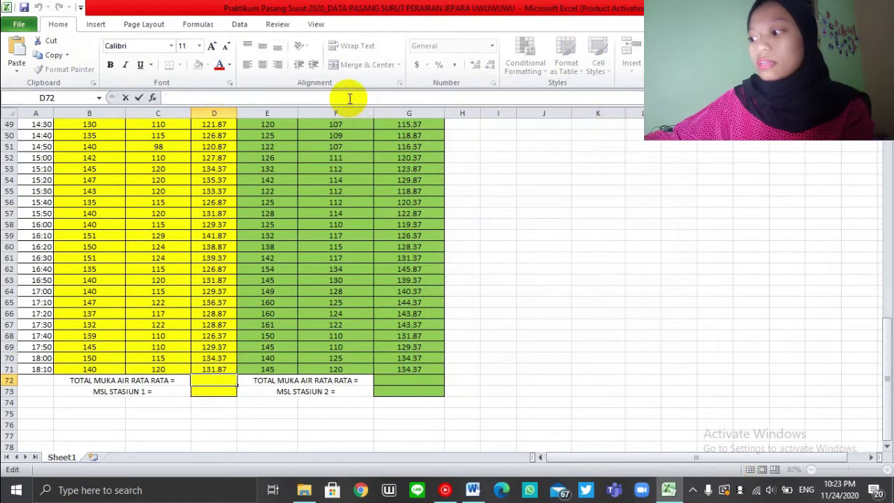
text(+)
text(=)
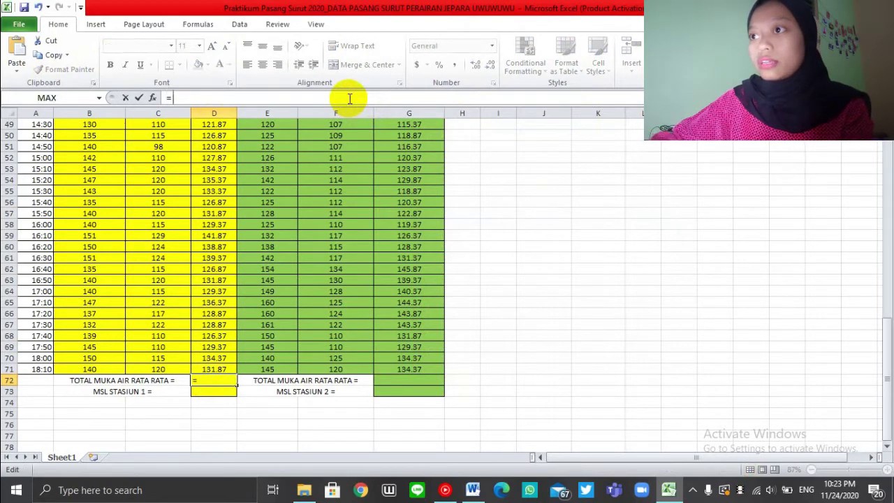
text(sum)
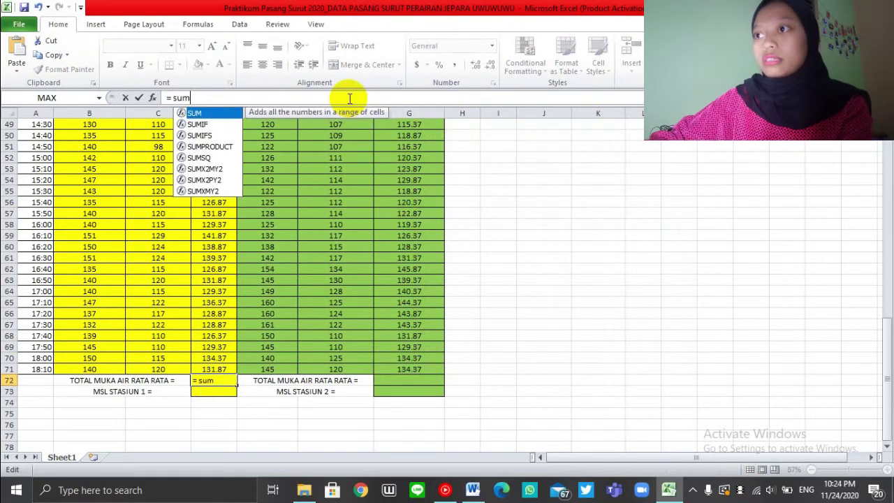
key(BackSpace)
key(BackSpace)
key(BackSpace)
text(SUM)
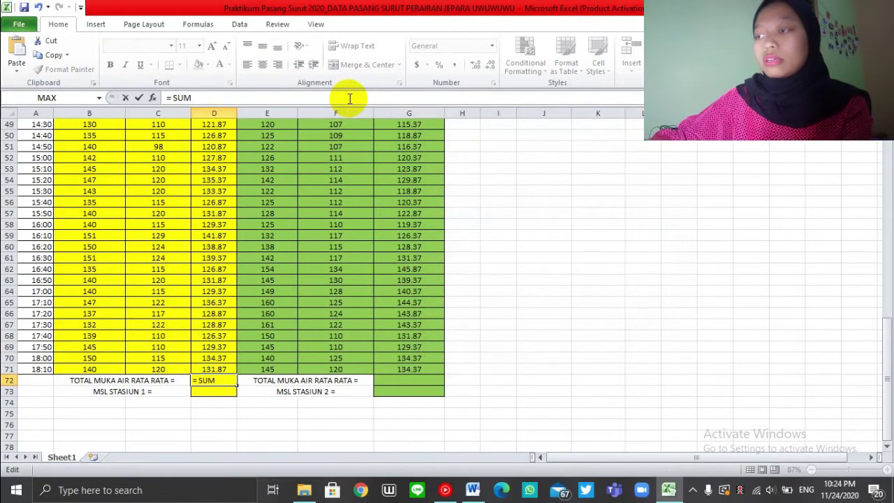
key(BackSpace)
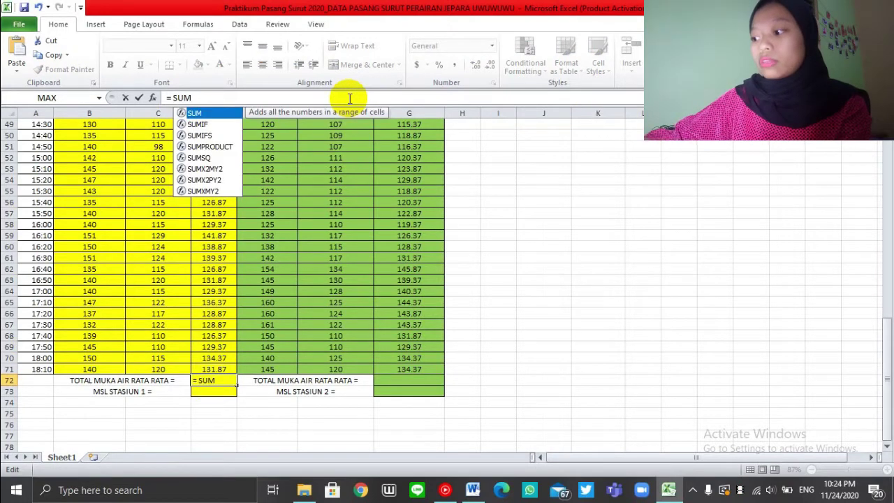
text(()
click(466, 203)
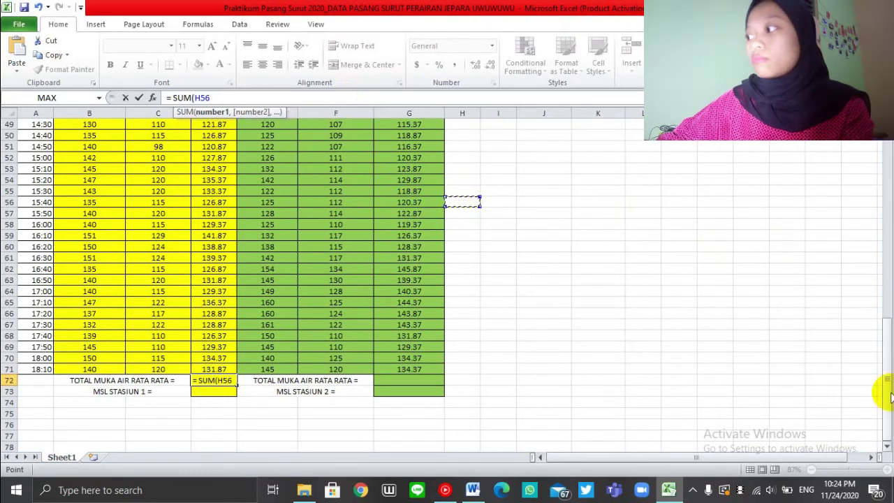
drag(888, 396, 882, 160)
key(BackSpace)
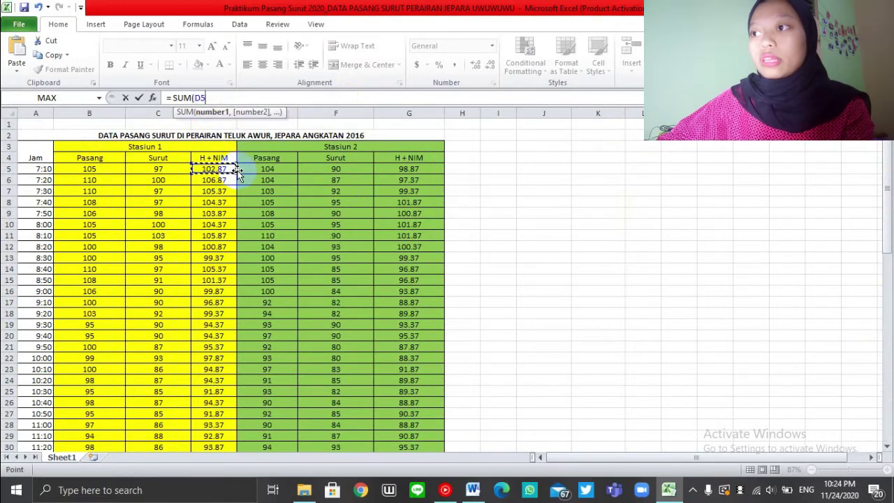
drag(234, 171, 236, 195)
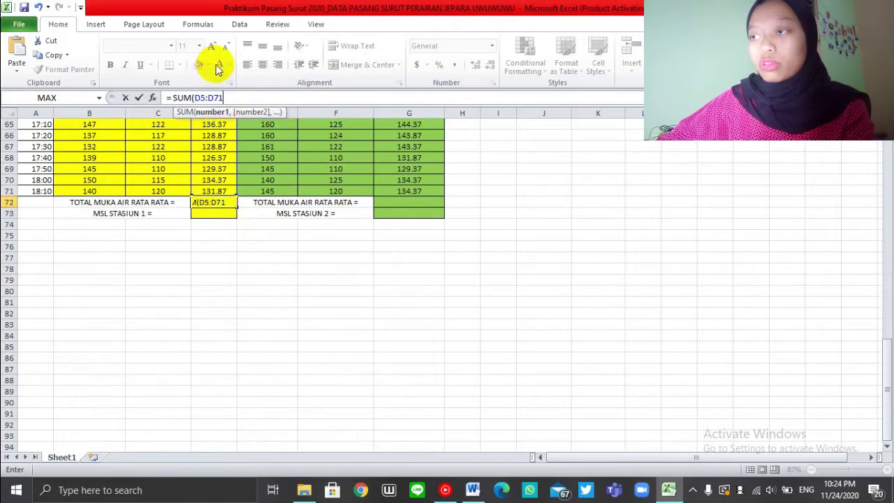
text())
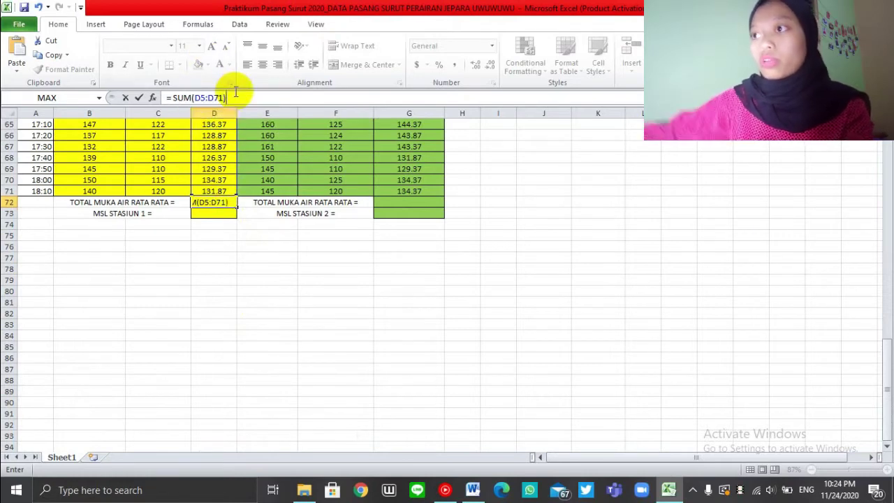
key(Return)
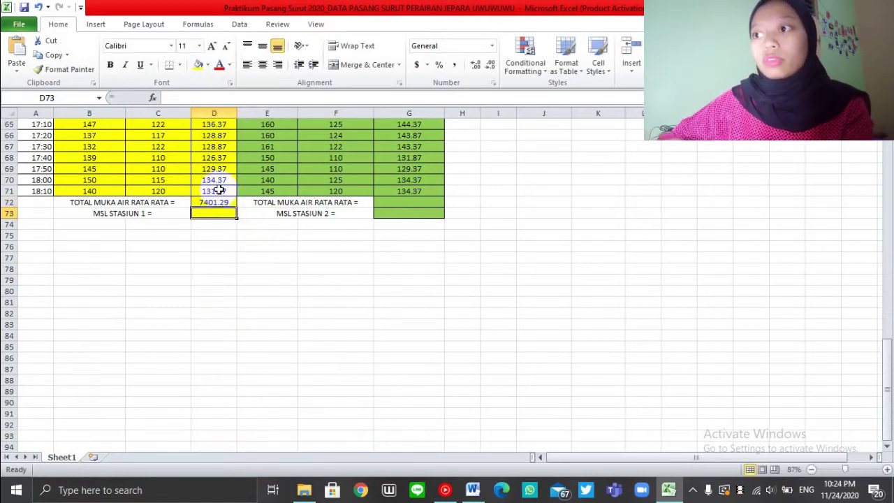
Step: Calculate the Stasiun 2 TOTAL MUKA AIR RATA RATA in G72 with the formula =SUM(G5:G71)
scroll(257, 216, up, 3)
scroll(258, 216, up, 18)
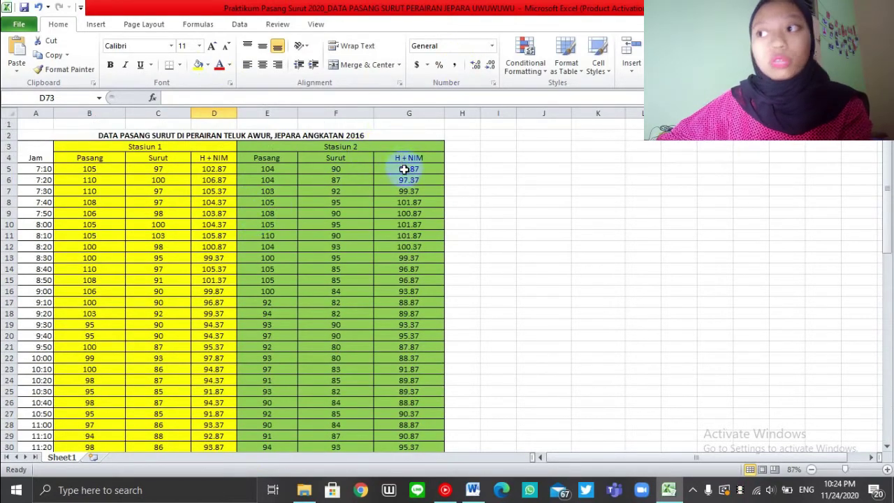
scroll(412, 286, down, 18)
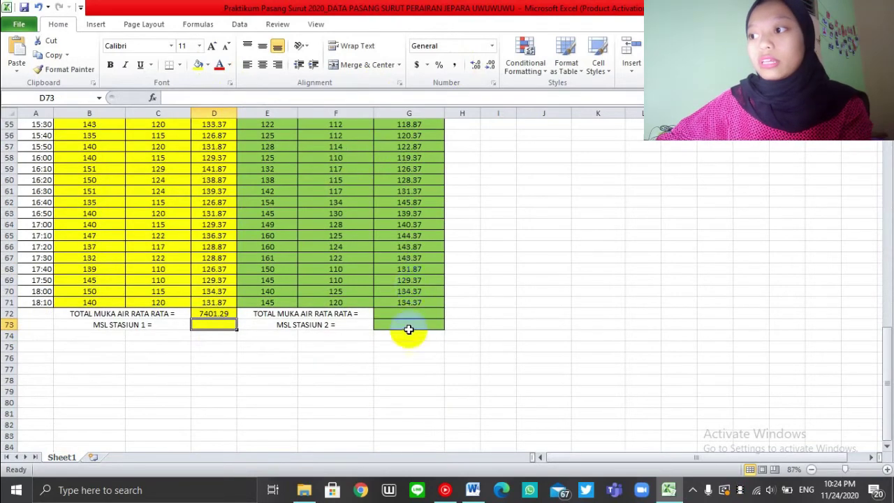
click(410, 313)
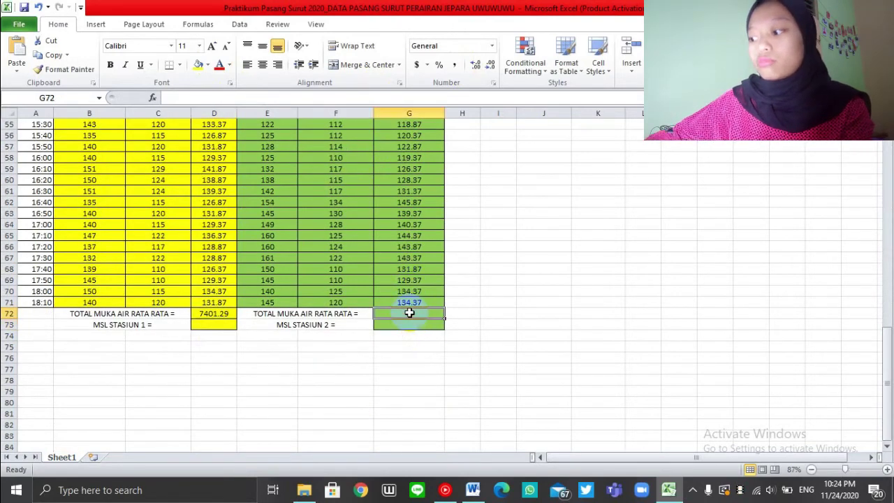
text(=SU)
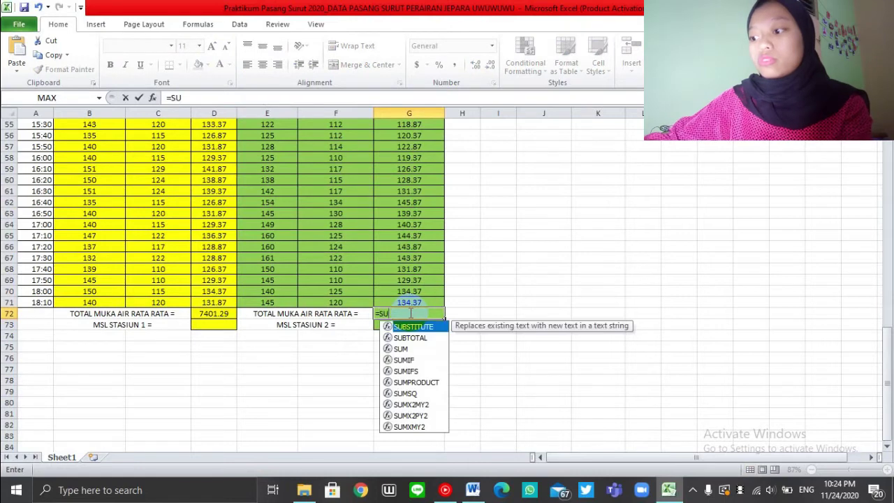
text(M()
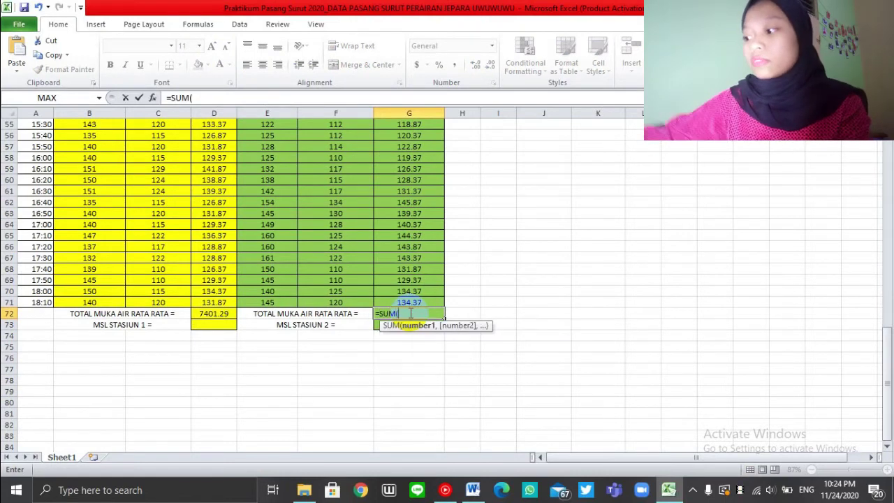
scroll(411, 314, up, 1)
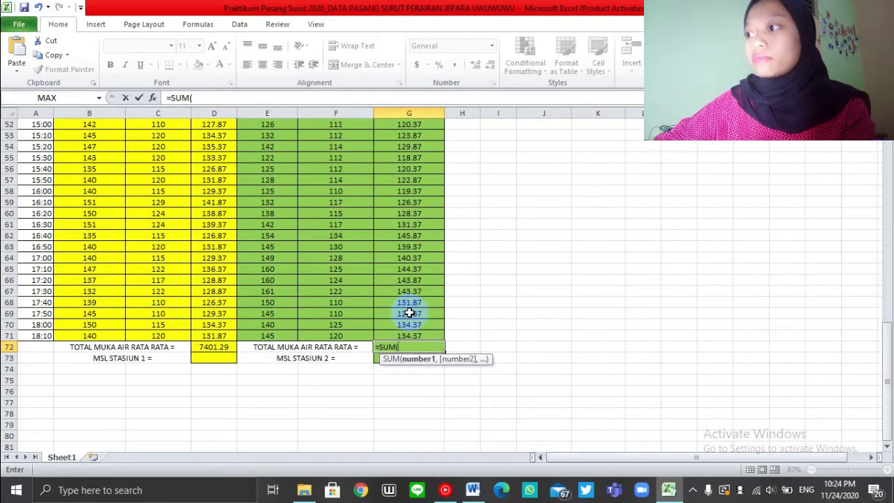
drag(889, 371, 887, 245)
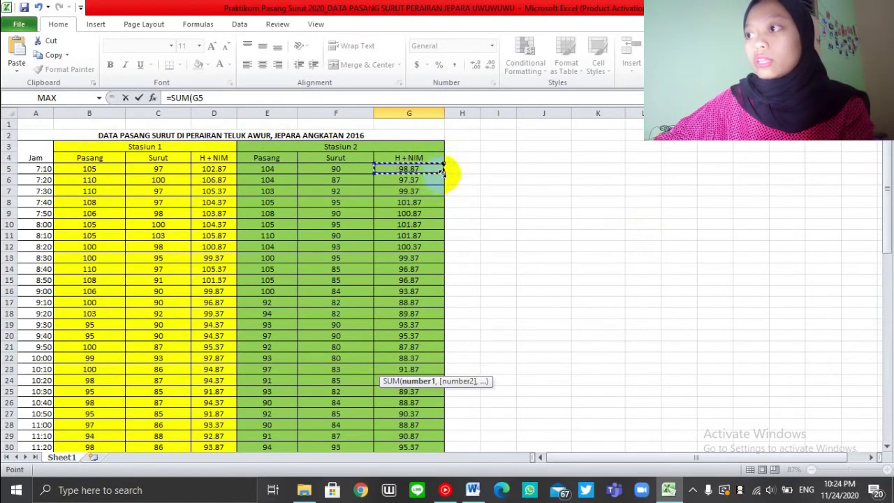
drag(443, 171, 436, 355)
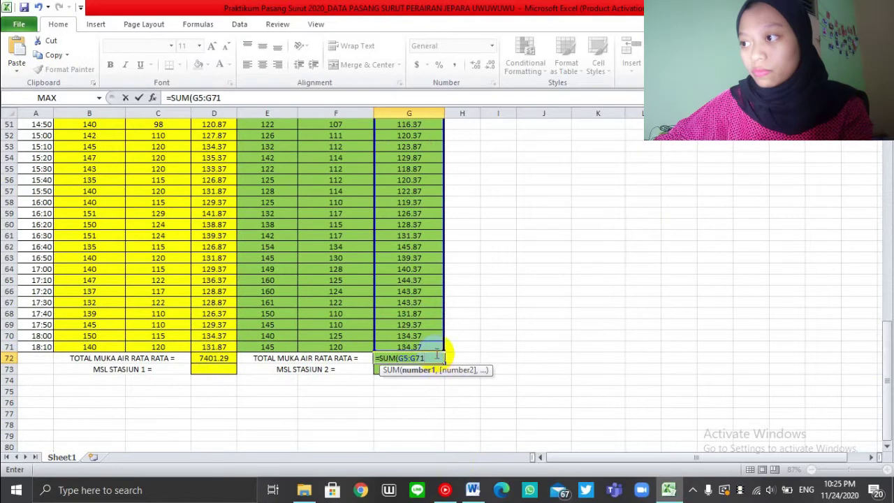
text())
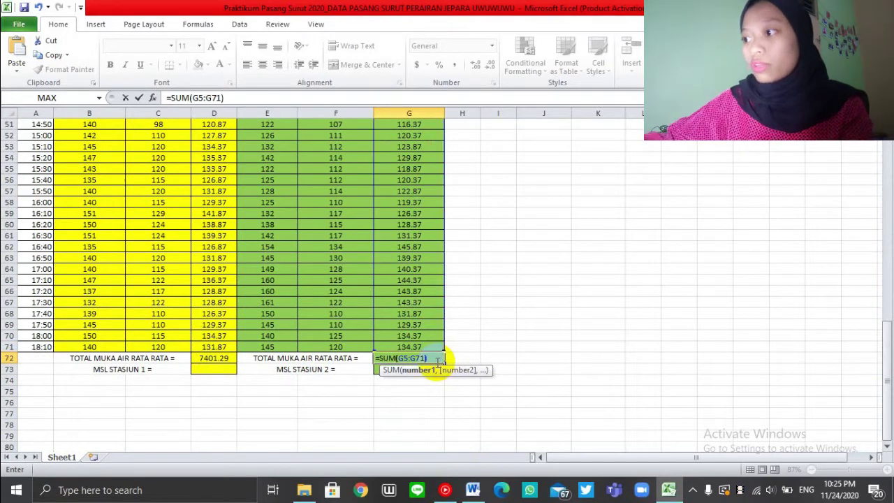
key(Return)
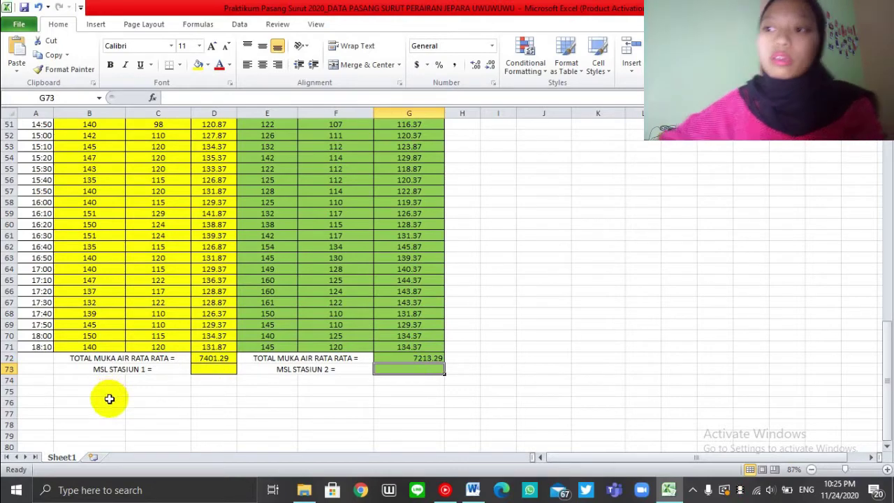
Step: Begin an AVERAGE formula in D73 for the MSL STASIUN 1 value, up to the opening parenthesis
scroll(320, 300, up, 17)
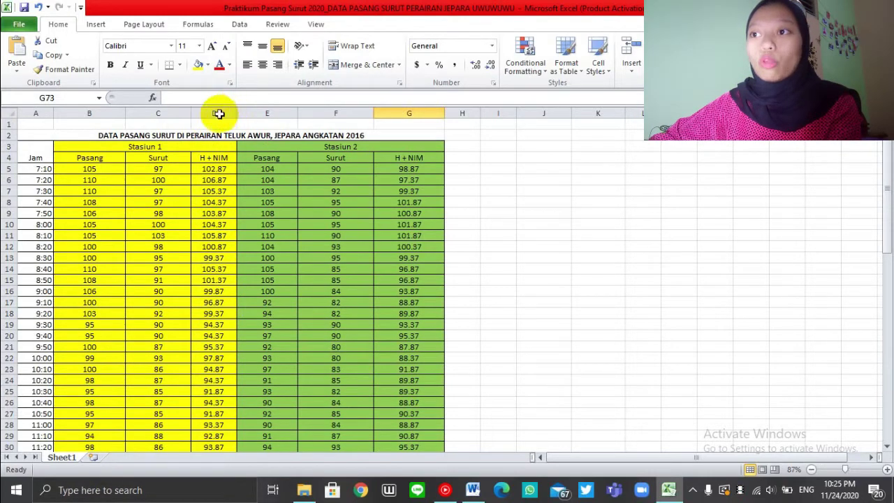
scroll(196, 236, down, 7)
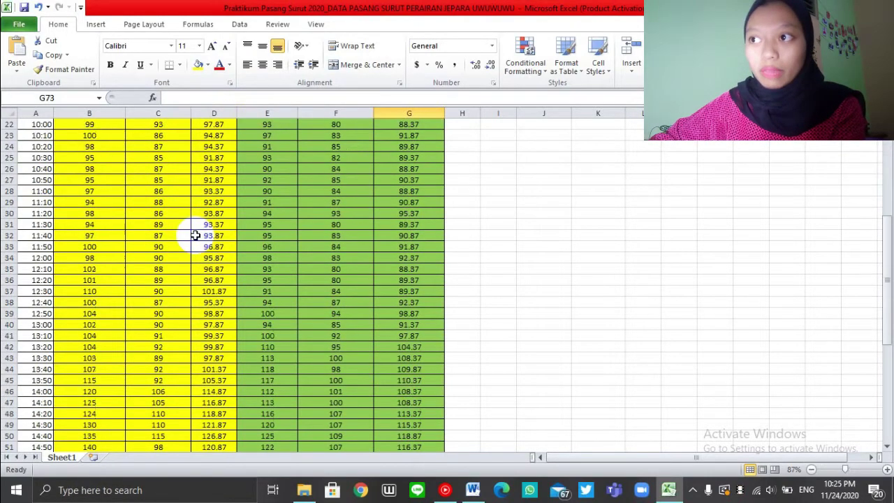
scroll(196, 235, down, 11)
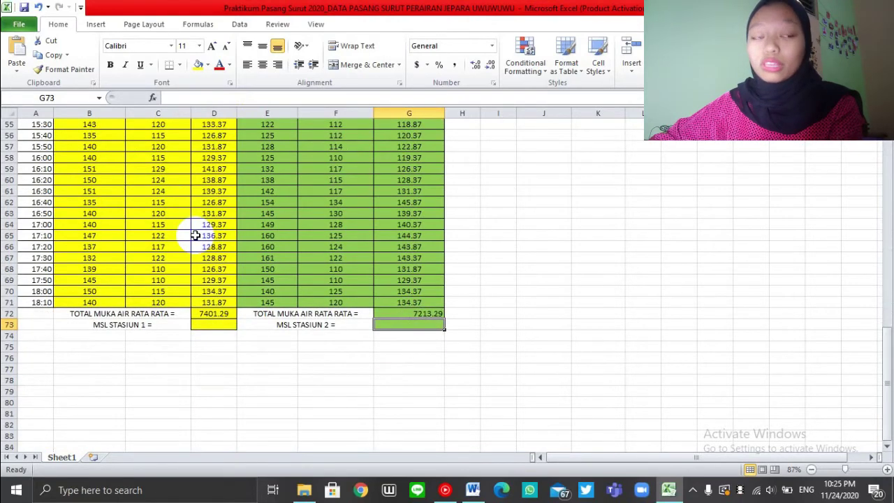
scroll(195, 235, up, 18)
scroll(196, 236, down, 15)
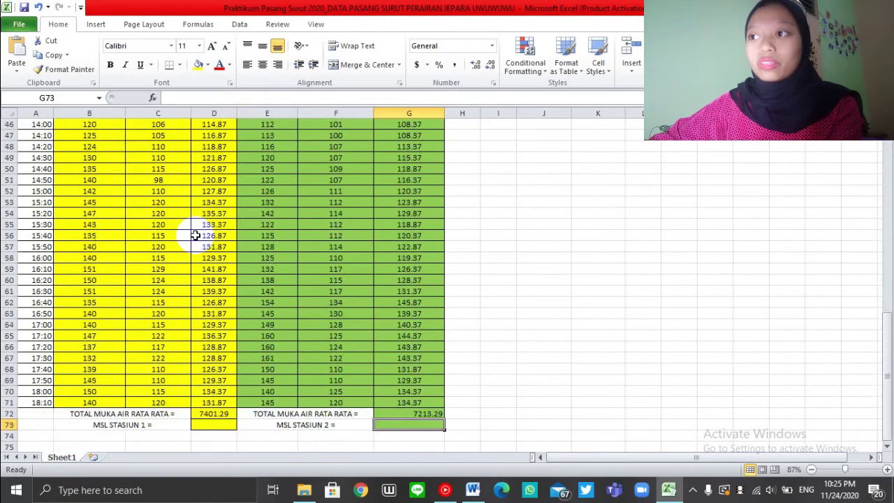
scroll(196, 235, down, 5)
click(227, 257)
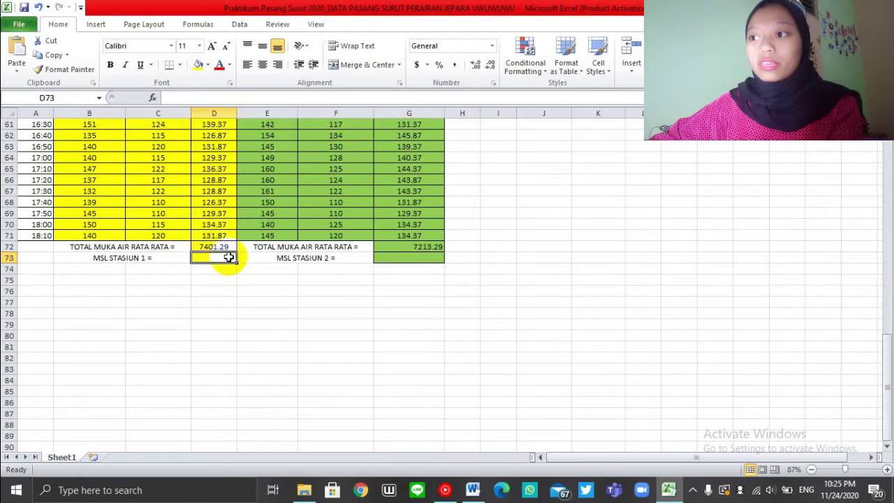
click(171, 97)
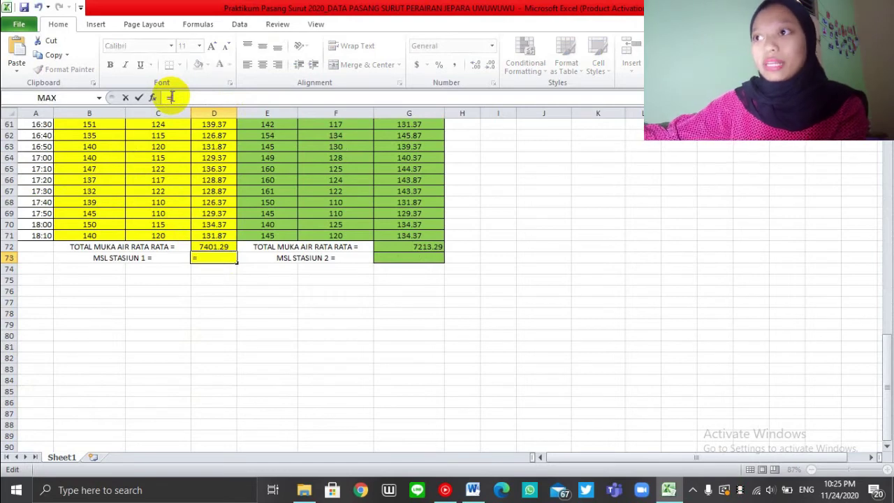
text(=AV)
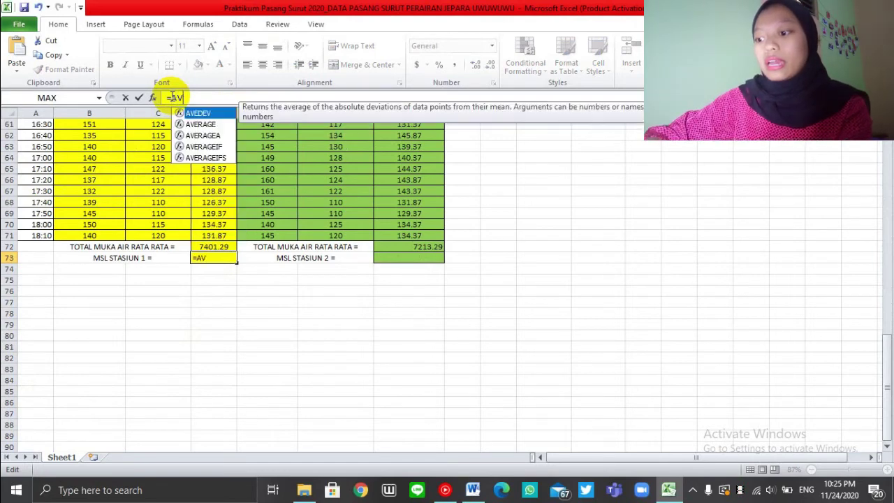
text(ERAGE)
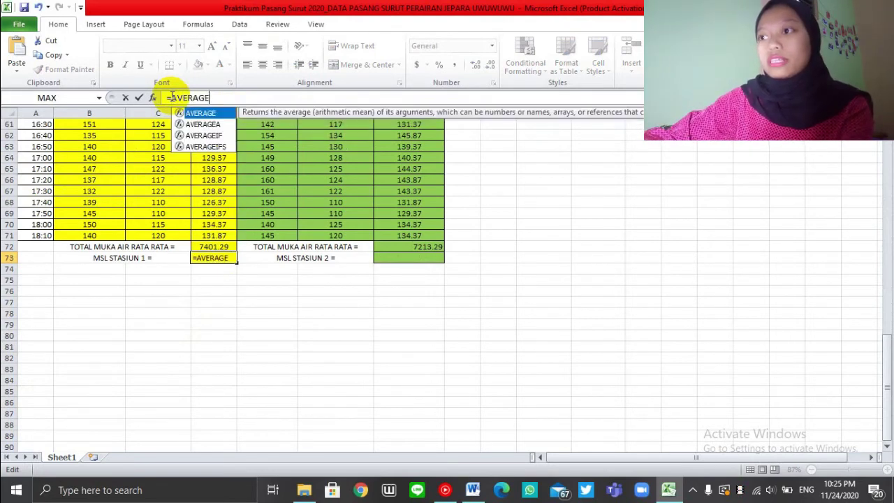
text(()
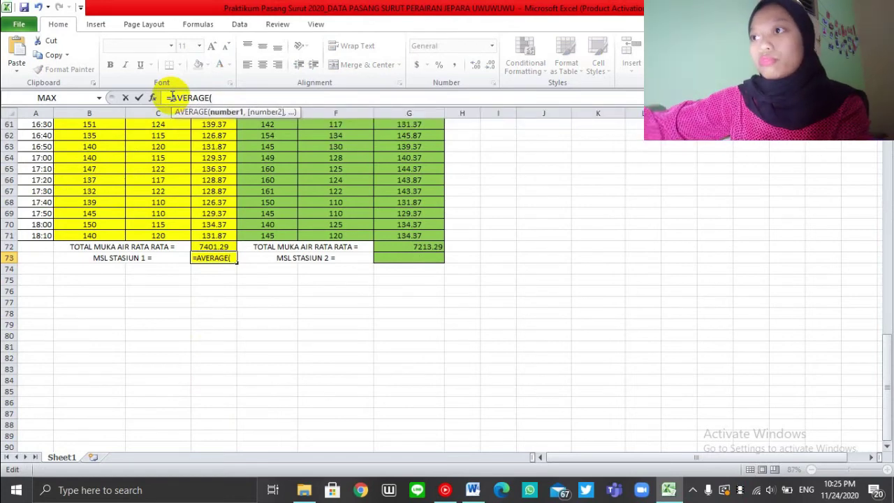
drag(674, 325, 642, 291)
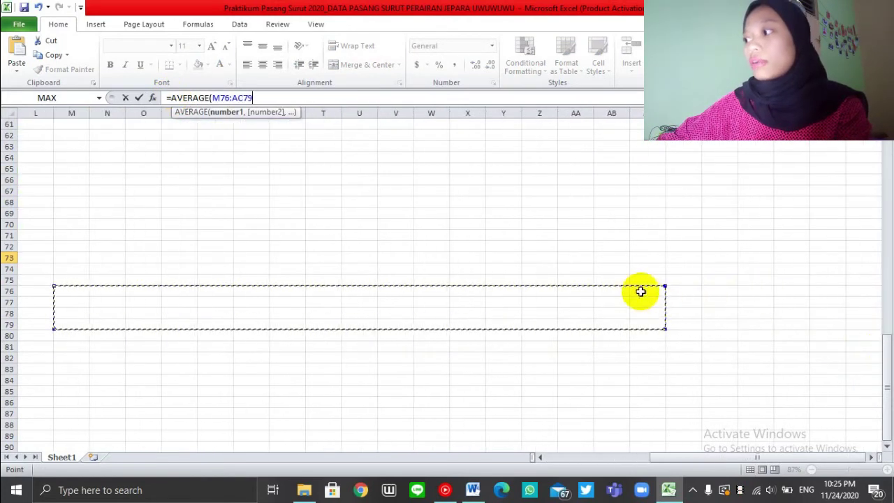
click(640, 291)
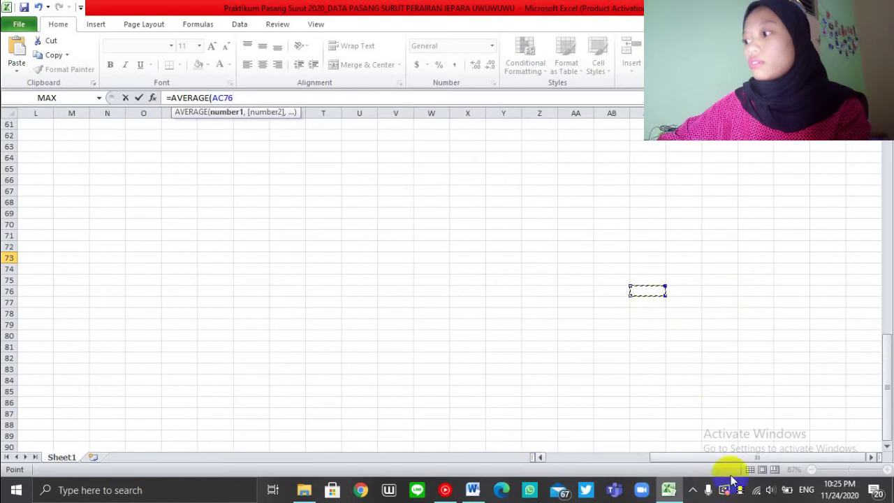
drag(722, 457, 609, 456)
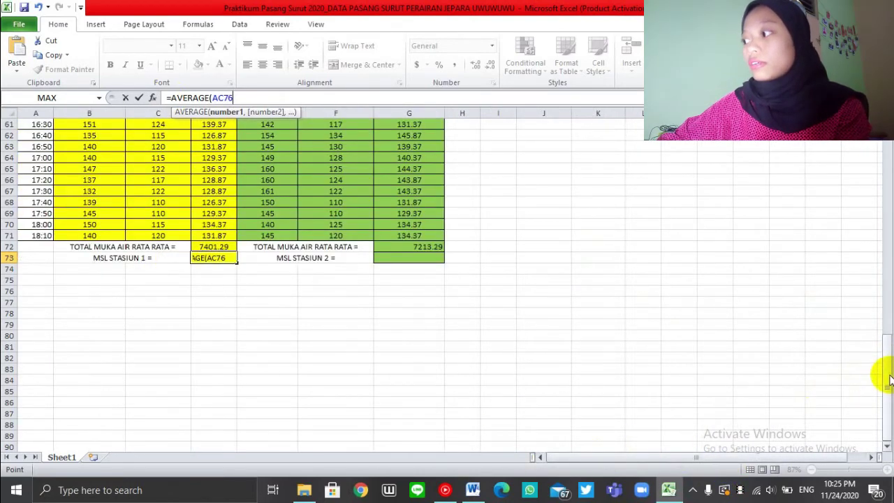
drag(887, 380, 886, 162)
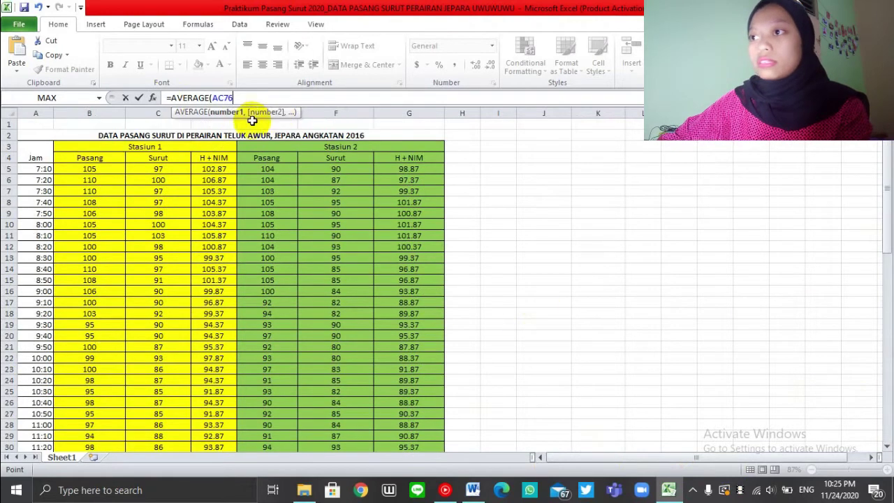
key(BackSpace)
key(BackSpace)
key(BackSpace)
key(BackSpace)
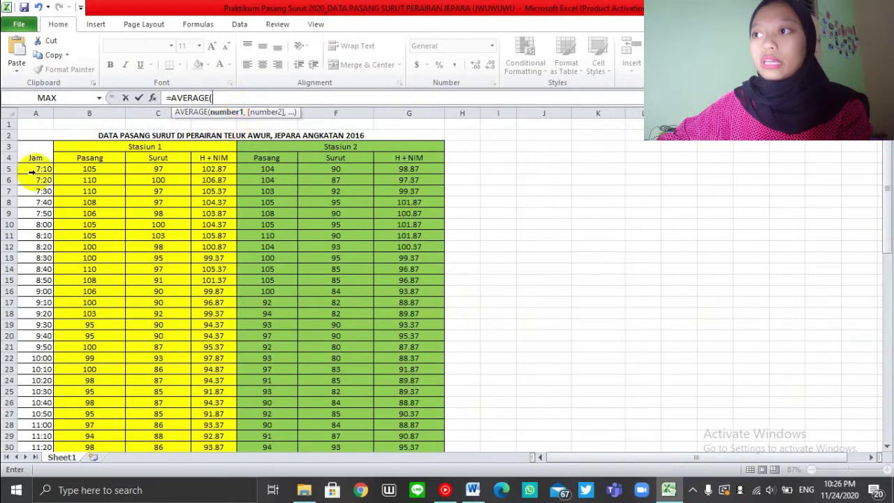
Step: Complete the MSL STASIUN 1 formula in D73 as =AVERAGE(D5:D71), covering all Stasiun 1 H + NIM values
click(216, 171)
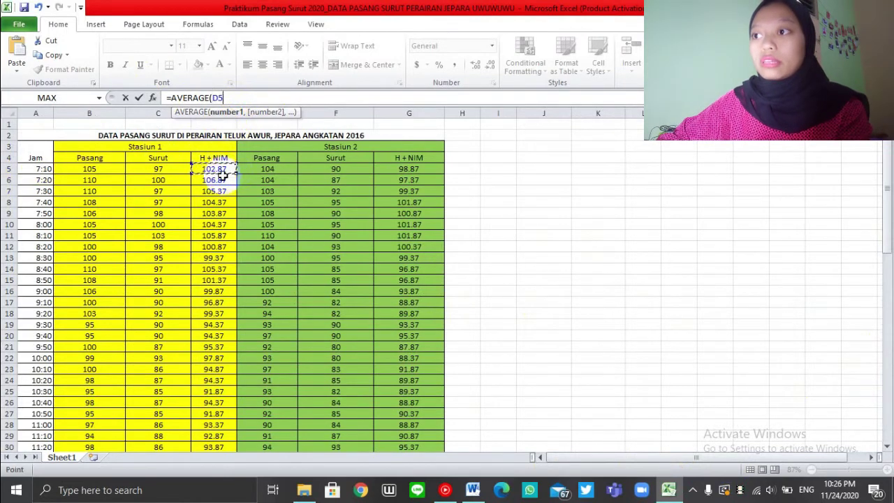
drag(227, 175, 244, 438)
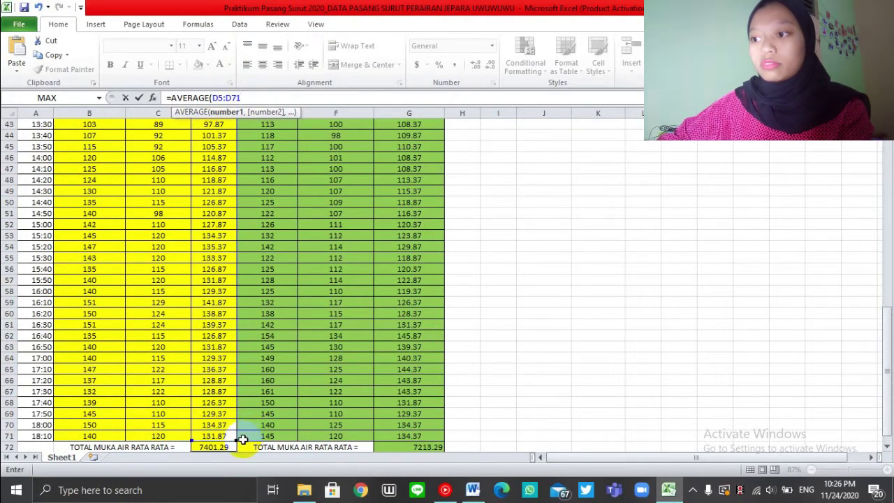
click(250, 100)
text())
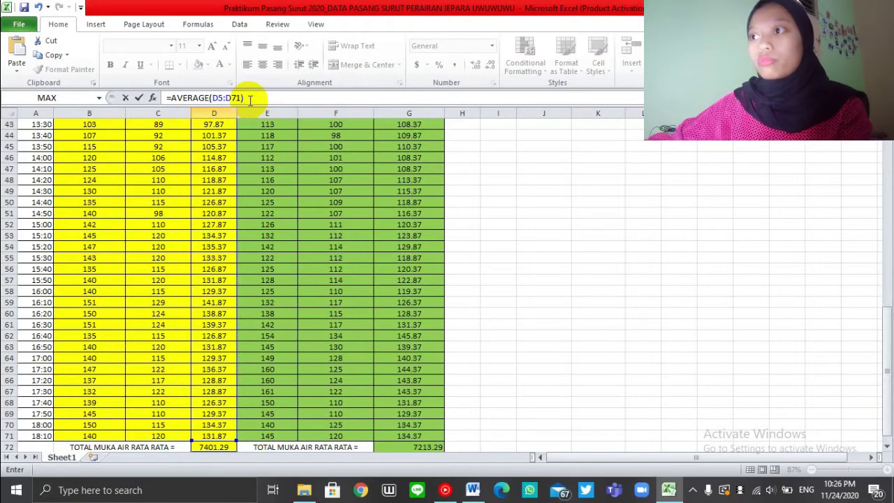
key(Return)
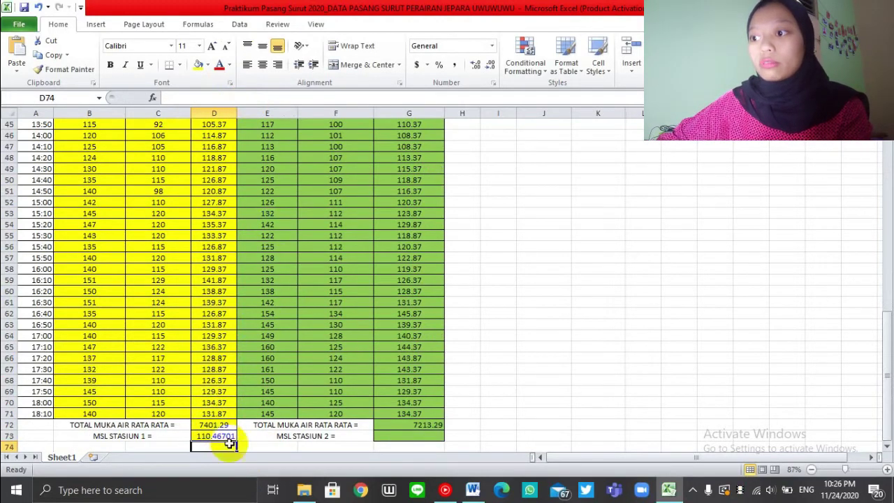
Step: Calculate the MSL STASIUN 2 value in G73 with the formula =AVERAGE(G5:G71)
scroll(458, 297, up, 15)
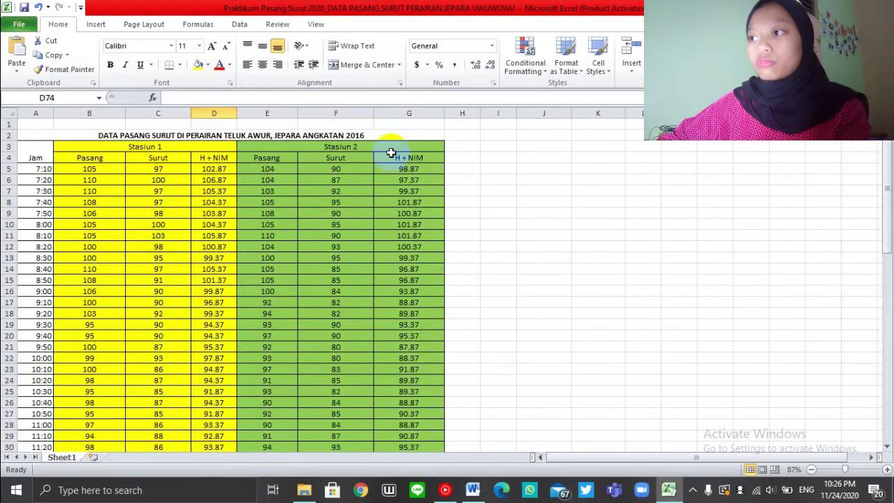
scroll(461, 309, down, 18)
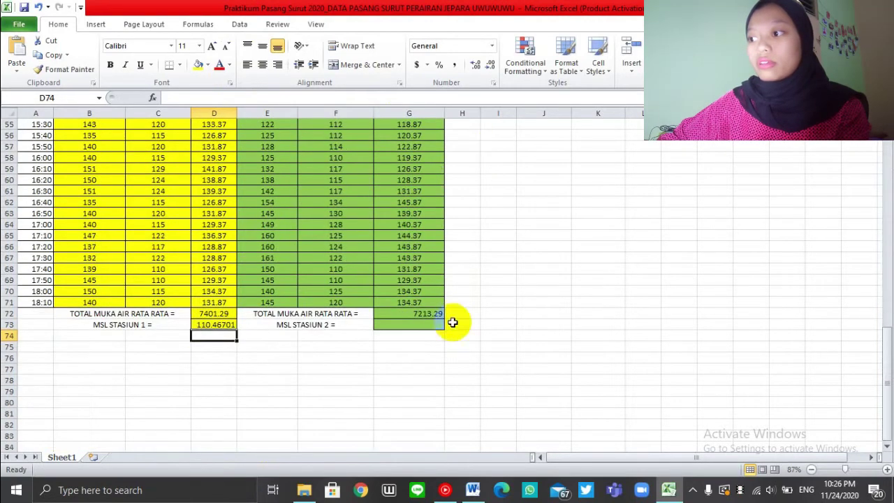
click(424, 326)
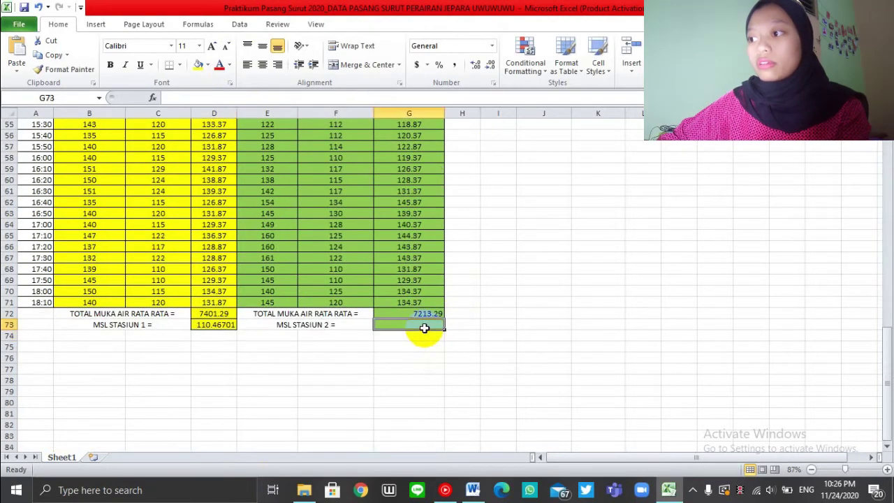
click(189, 96)
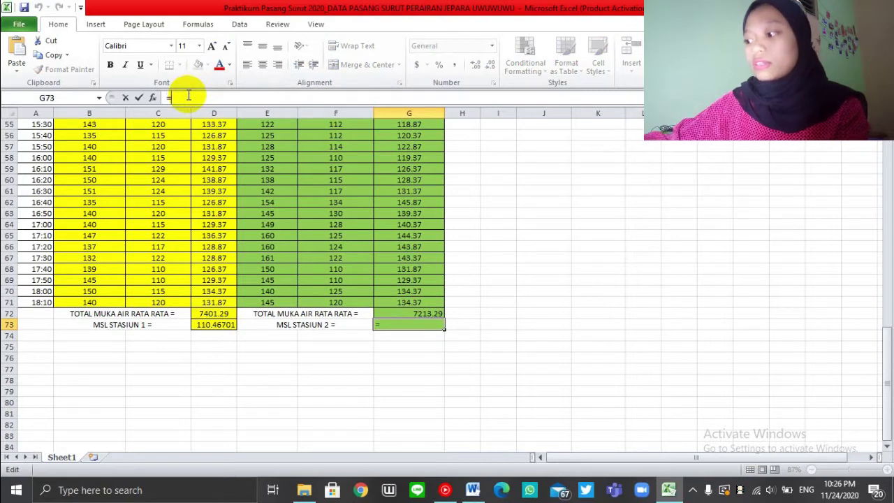
text(=AVER)
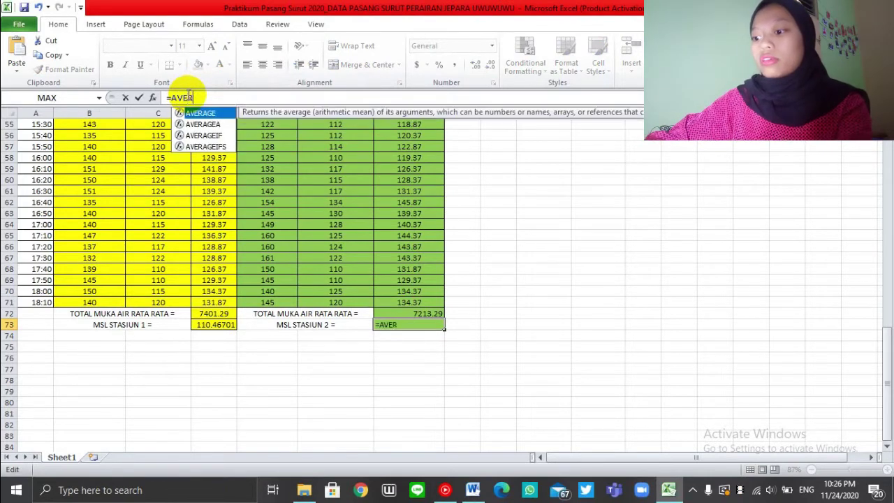
text(AGE()
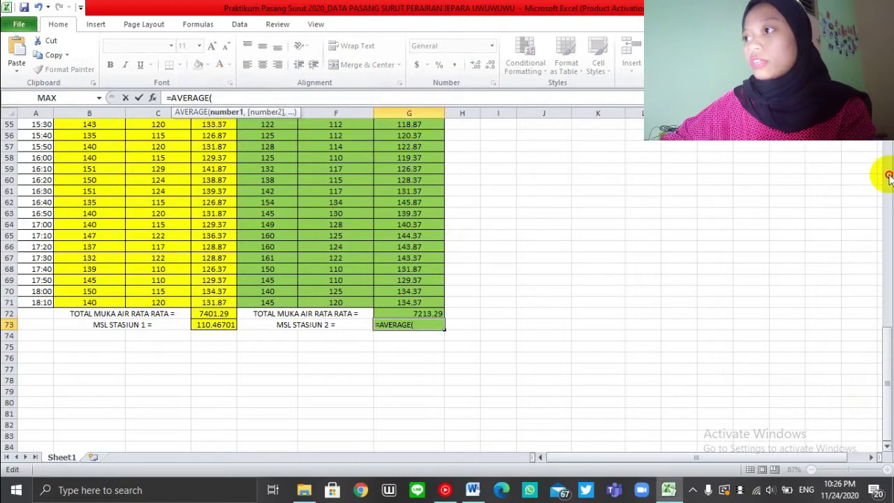
drag(884, 363, 885, 166)
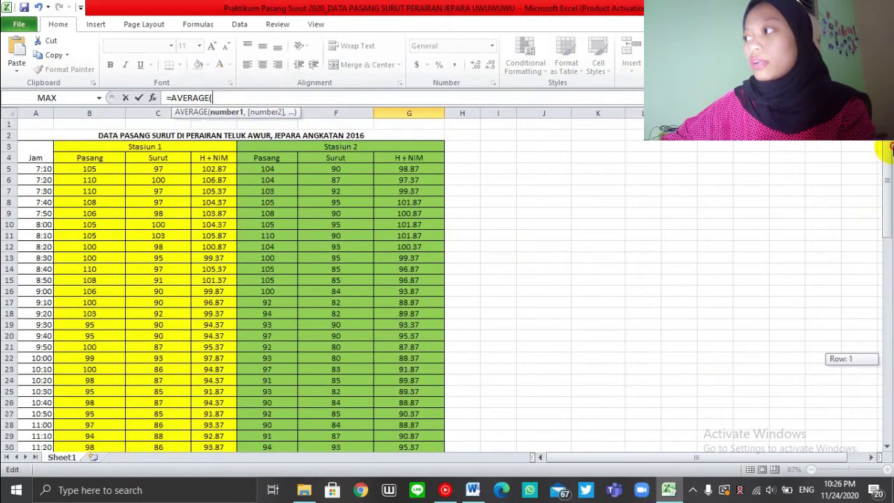
click(428, 169)
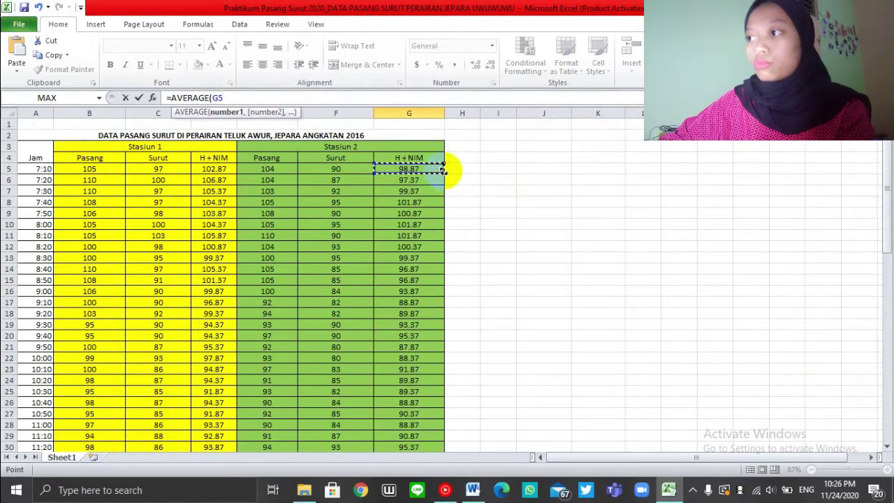
drag(442, 169, 430, 410)
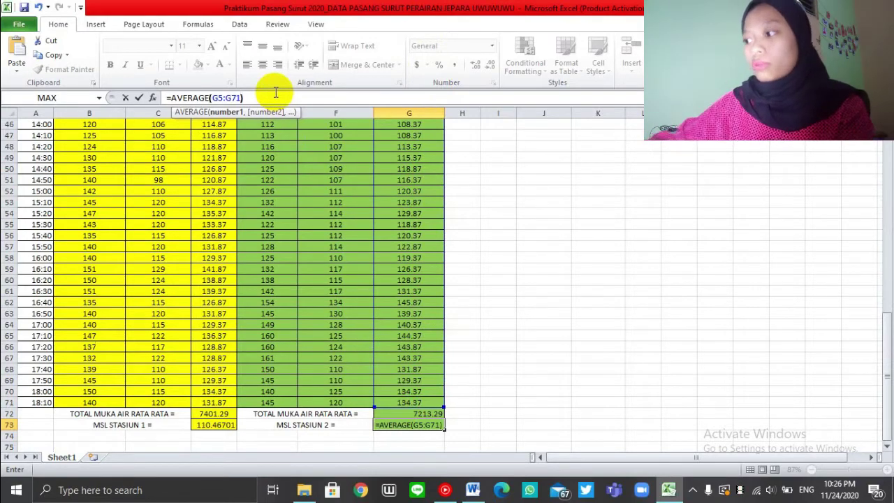
key(Return)
Step: Apply all borders to the empty range I5:K7 beside the data to form a small three-by-three table
scroll(580, 386, up, 1)
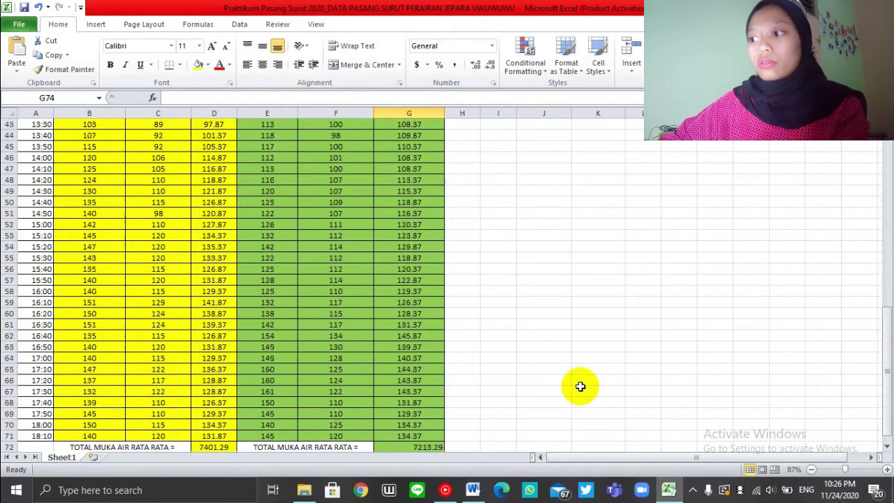
scroll(579, 386, up, 15)
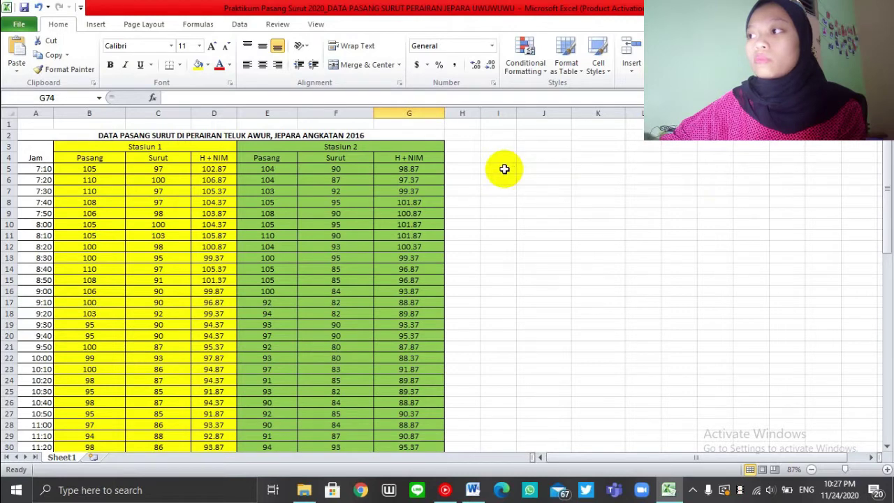
drag(504, 169, 591, 195)
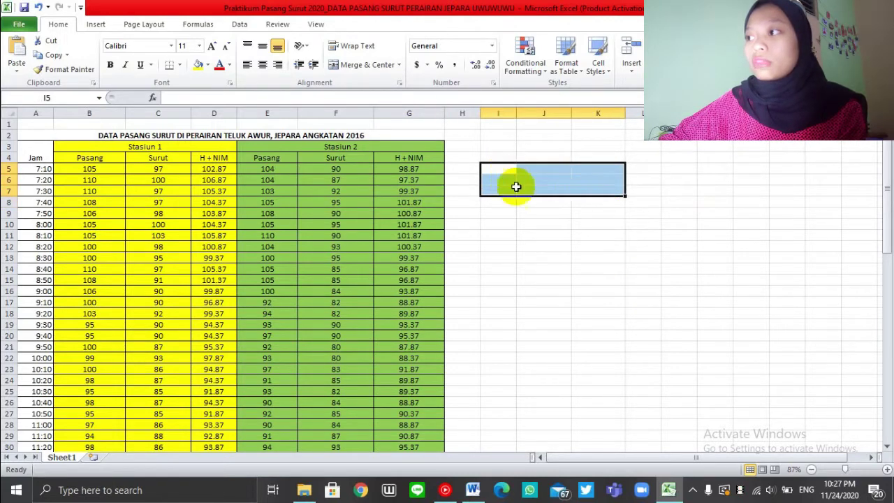
click(180, 64)
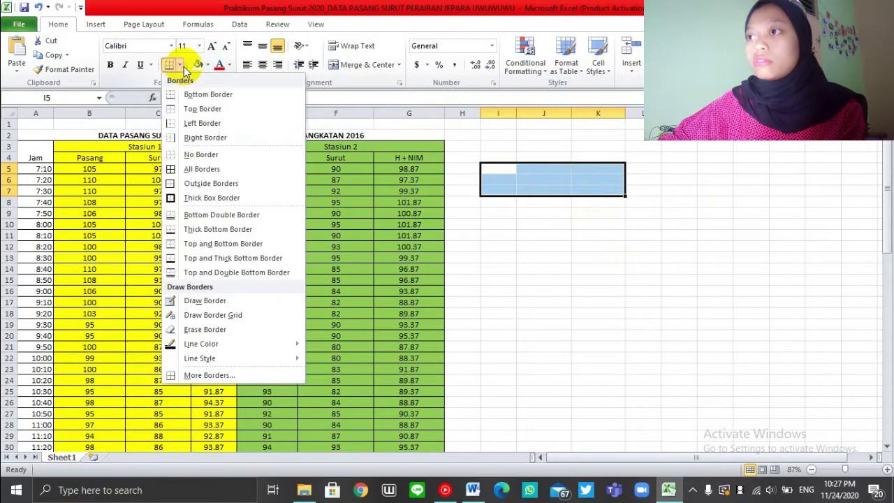
click(196, 170)
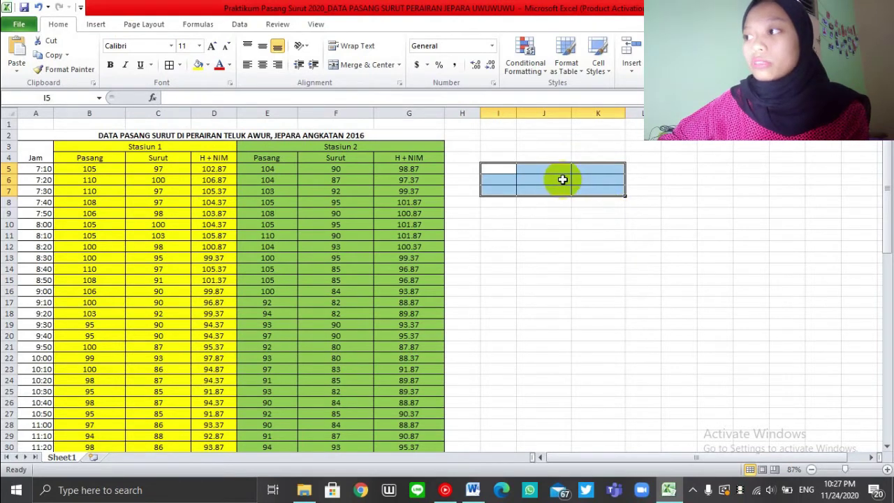
Step: Enter the column headings STASIUN 1 in J5 and STASIUN 2 in K5 of the small bordered table
click(562, 180)
click(529, 168)
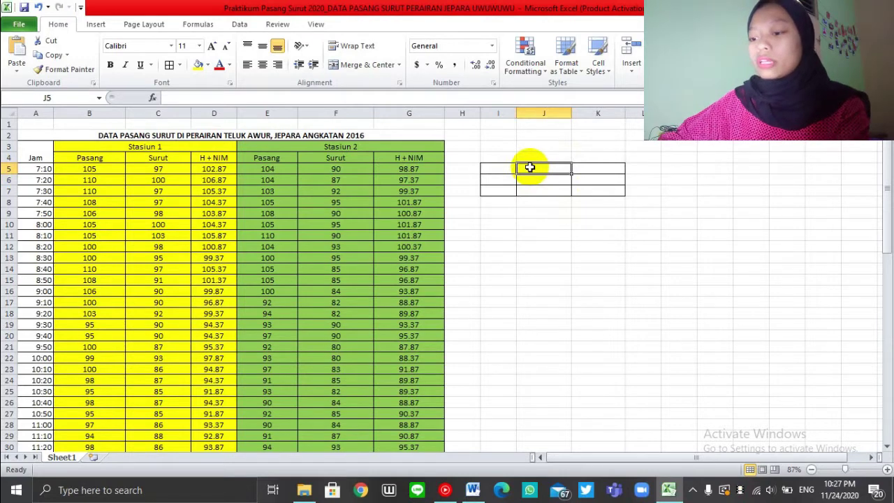
text(STASIUN 1)
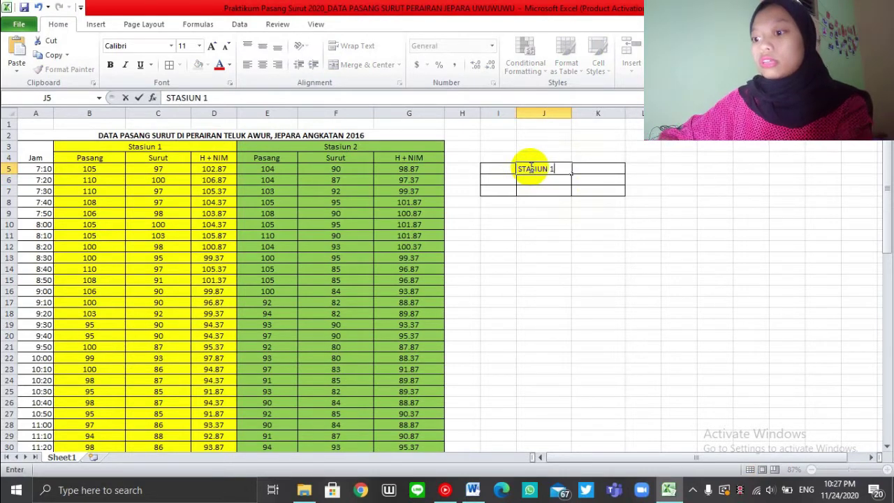
click(580, 168)
text(STASIUN 2)
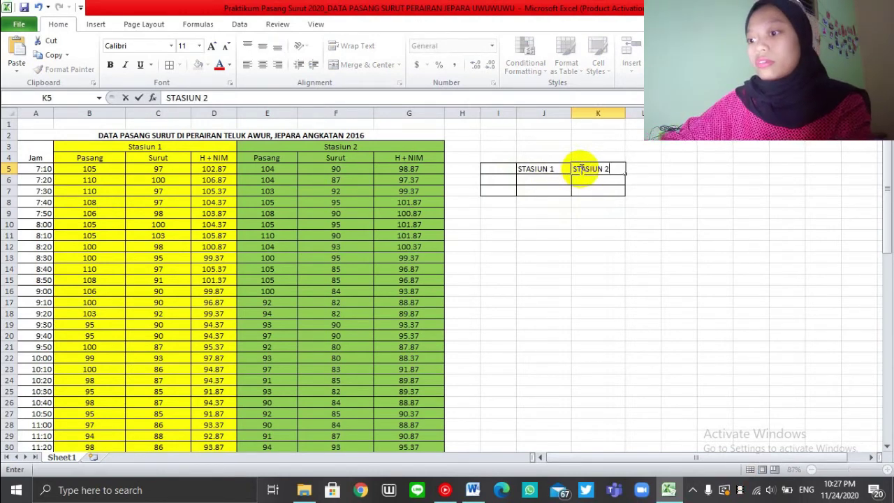
Step: Enter the row labels HHWL in I6 and LLWL in I7 of the small bordered table
click(497, 180)
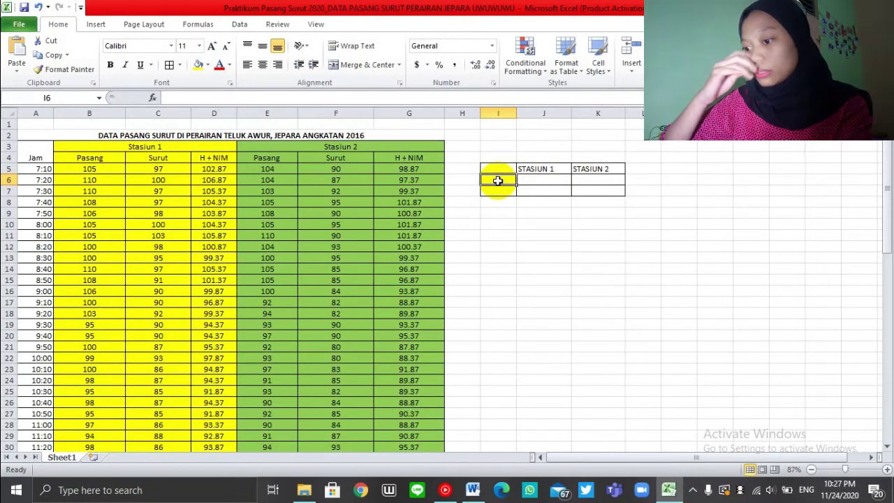
text(HH)
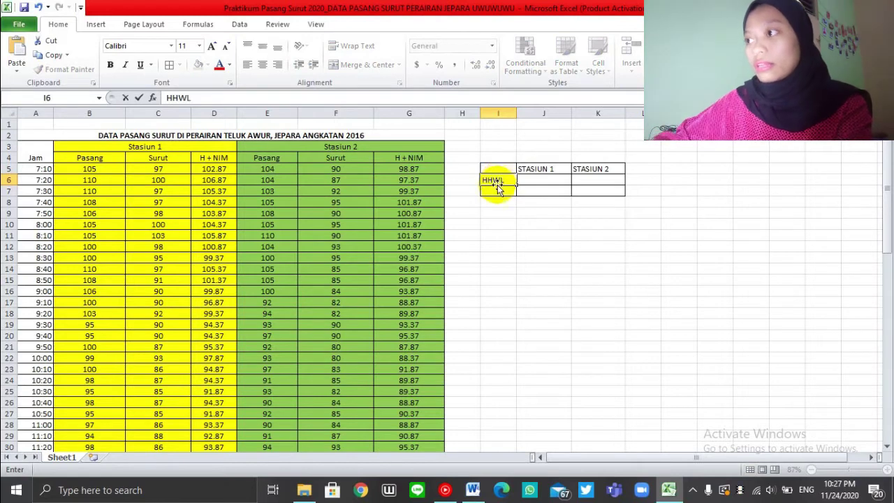
text(WL)
key(Return)
text(LLW)
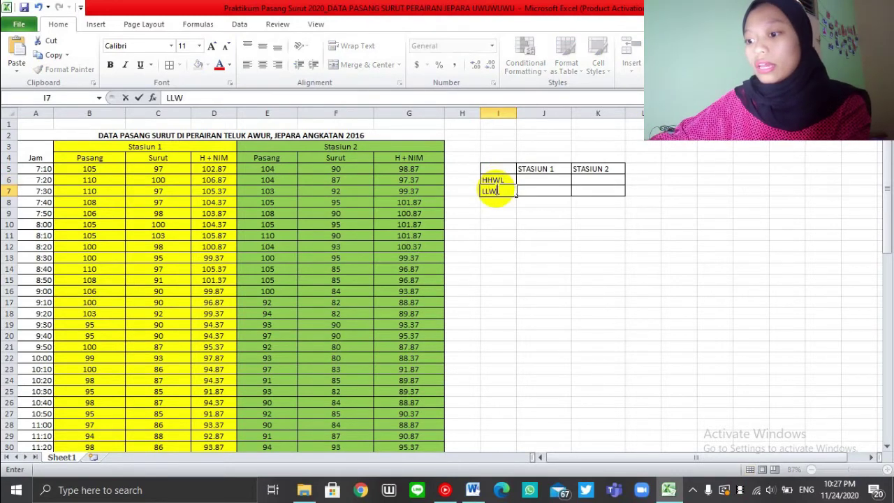
text(L)
Step: Calculate the HHWL of STASIUN 1 in J6 with the formula =MAX(D5:D71)
click(550, 179)
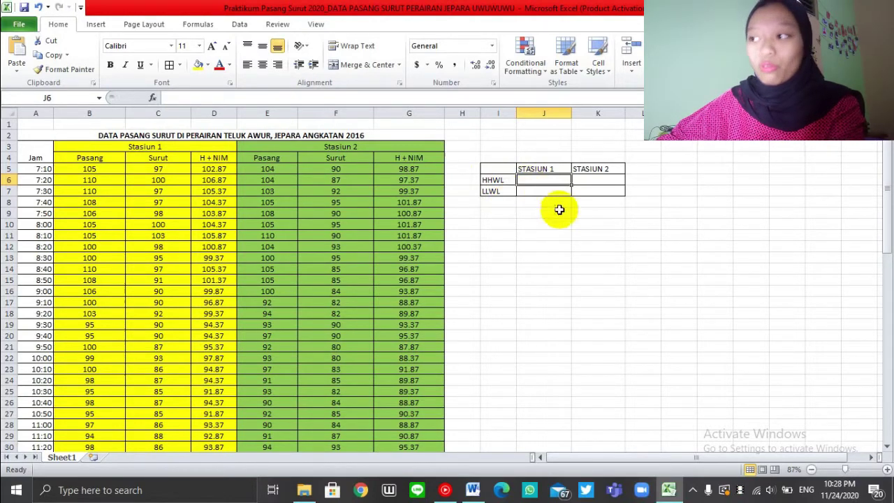
click(198, 102)
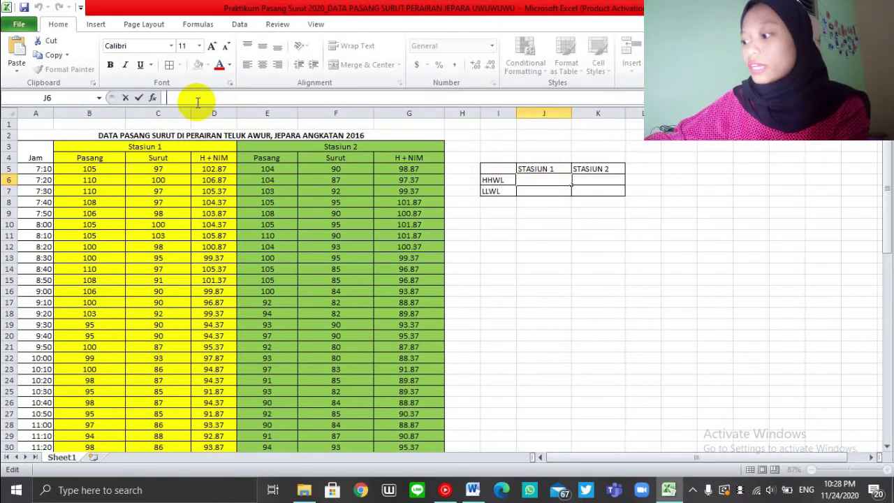
text(=MAX)
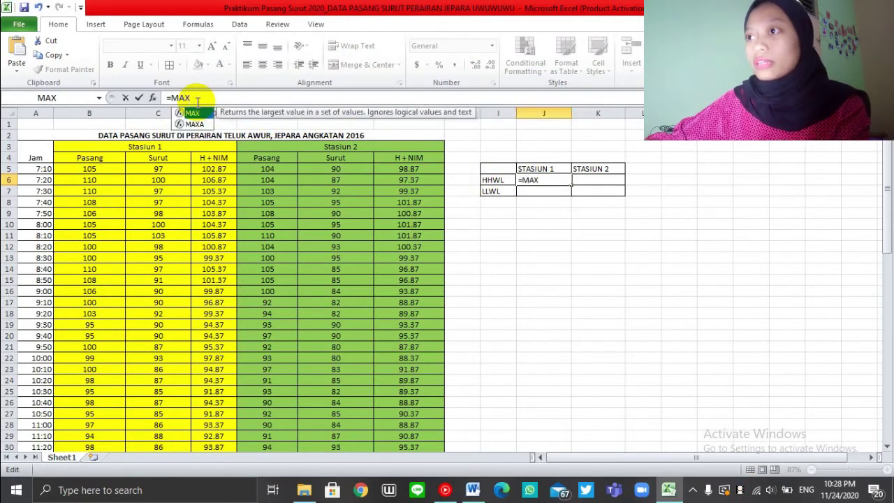
text(()
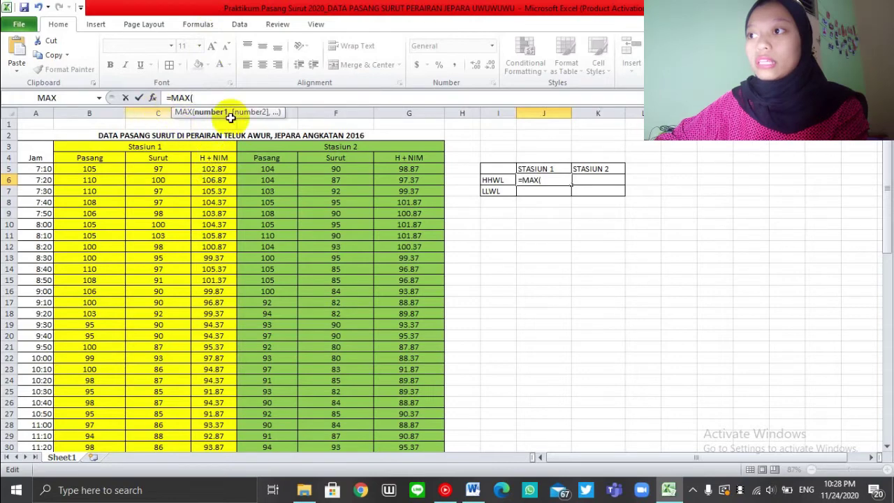
click(222, 168)
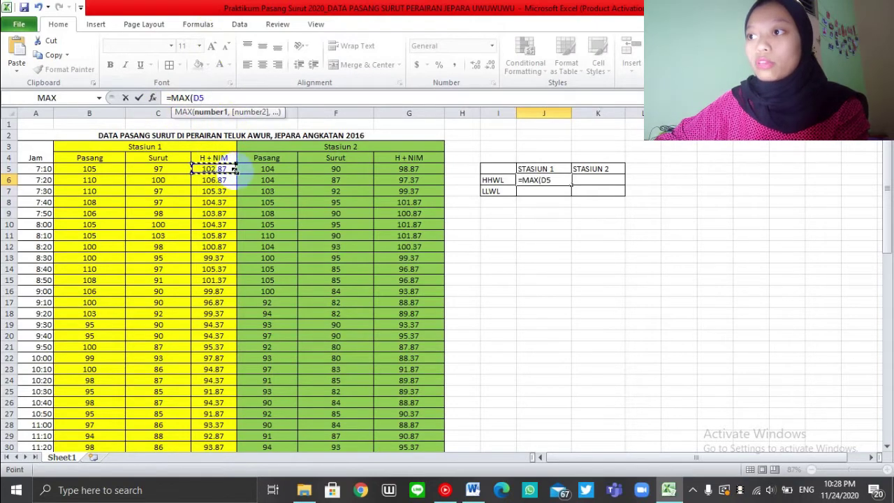
drag(234, 172, 235, 423)
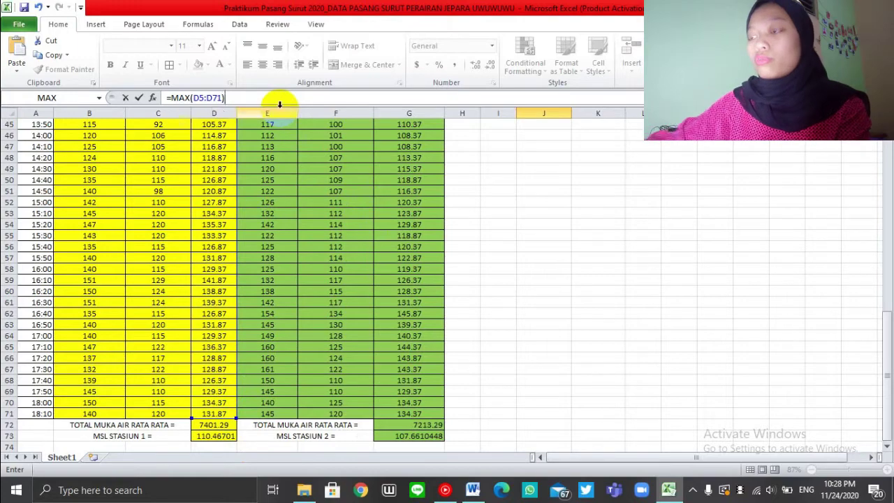
key(Return)
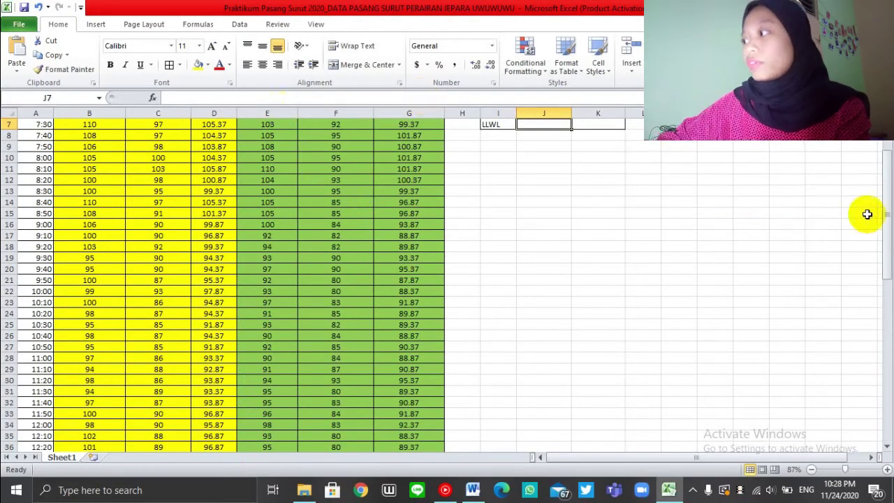
Step: Calculate the HHWL of STASIUN 2 in K6 with the formula =MAX(G5:G71)
drag(885, 217, 884, 203)
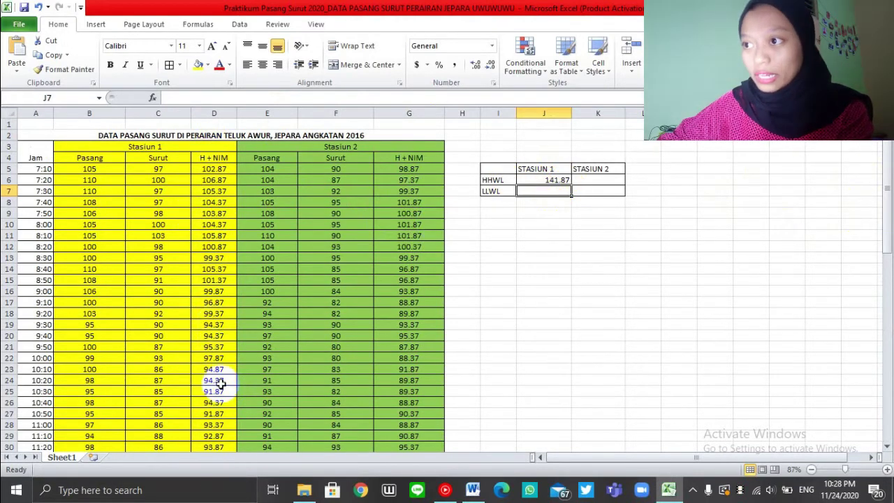
click(599, 183)
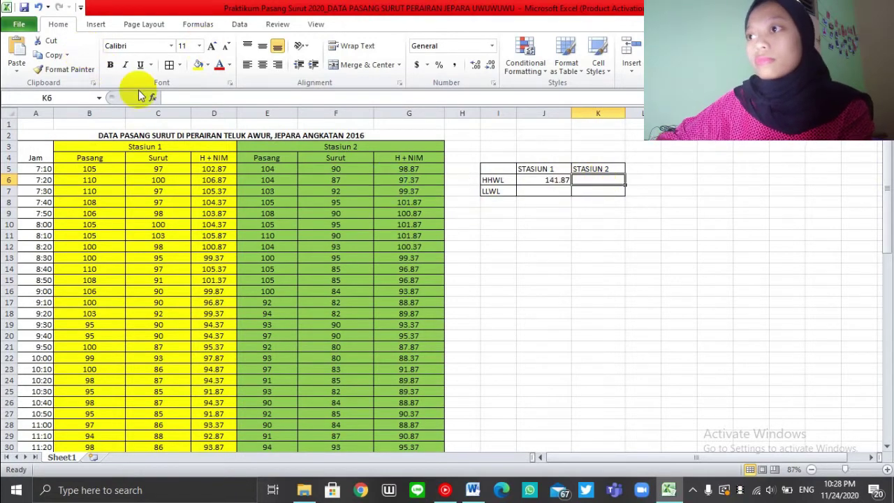
click(189, 101)
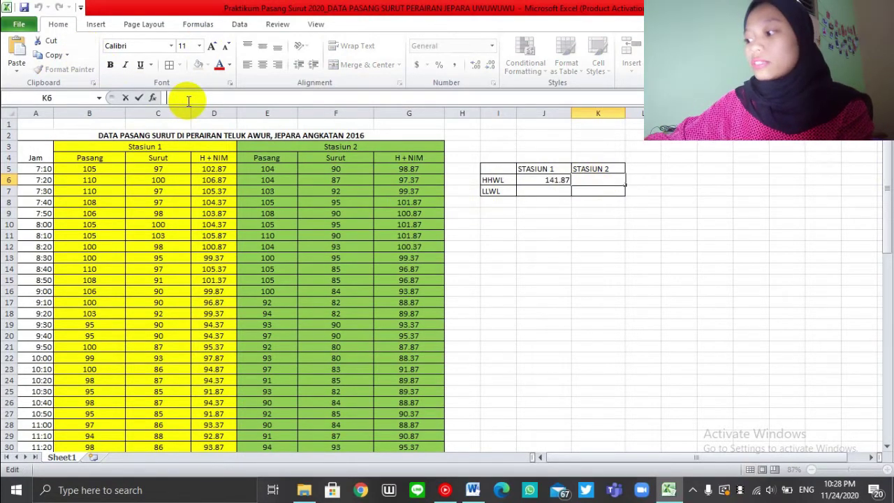
text(=)
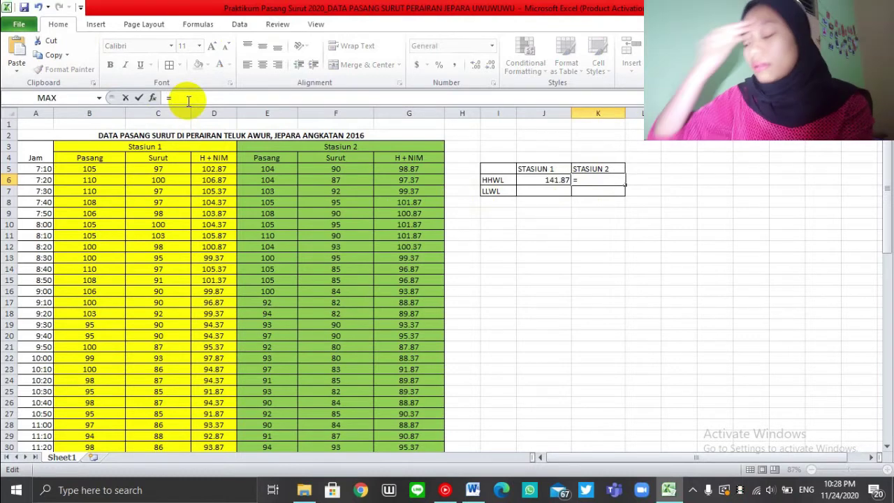
text(MAX)
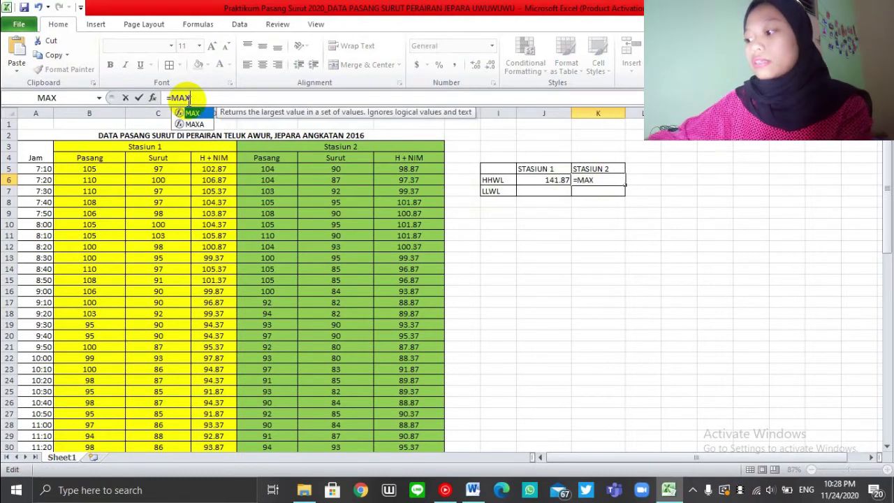
text(()
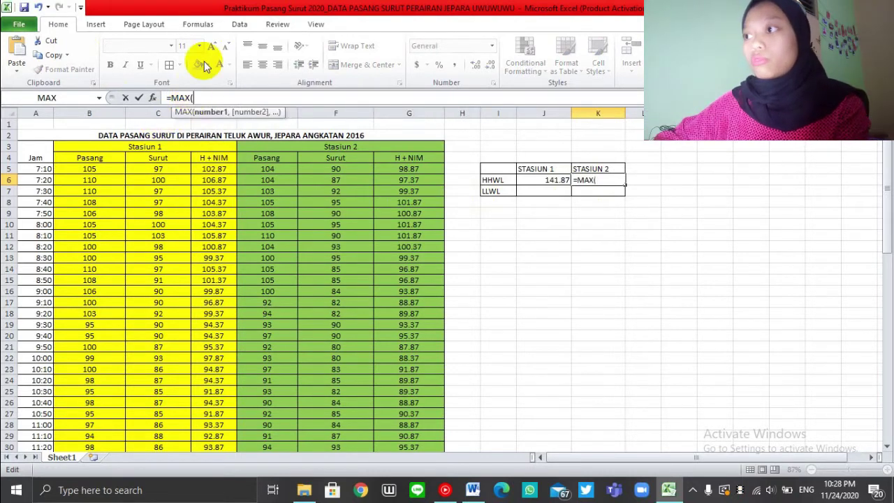
click(419, 171)
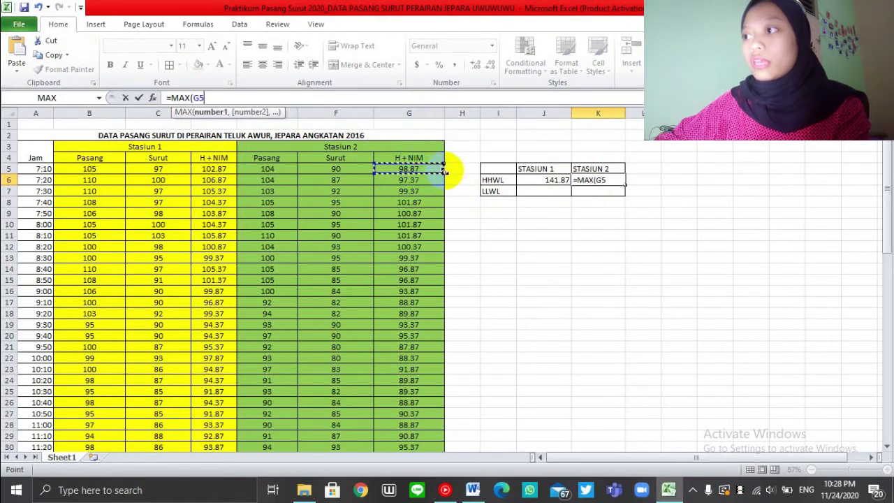
drag(444, 171, 431, 353)
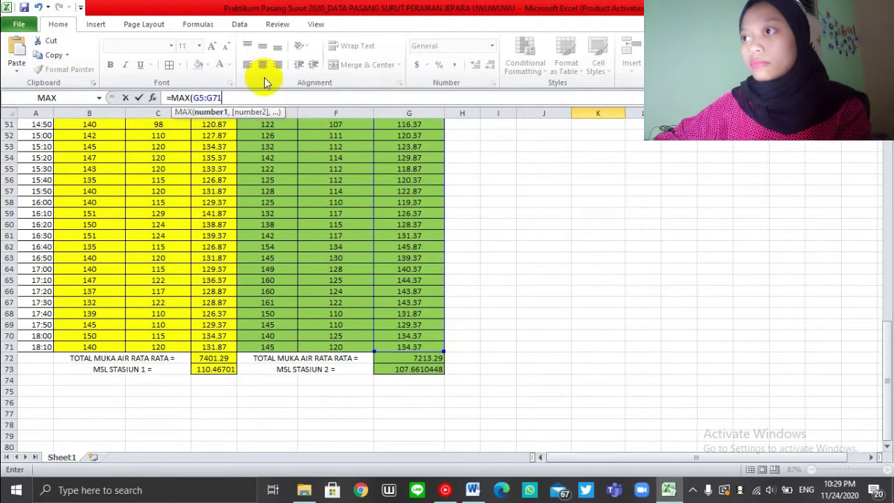
key(Escape)
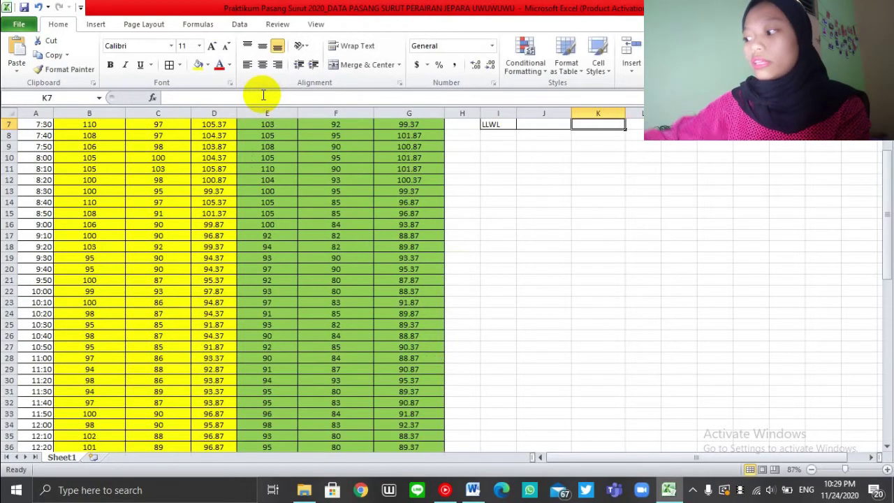
Step: Calculate the LLWL of STASIUN 1 in J7 with the formula =MIN(D5:D71)
drag(880, 244, 874, 203)
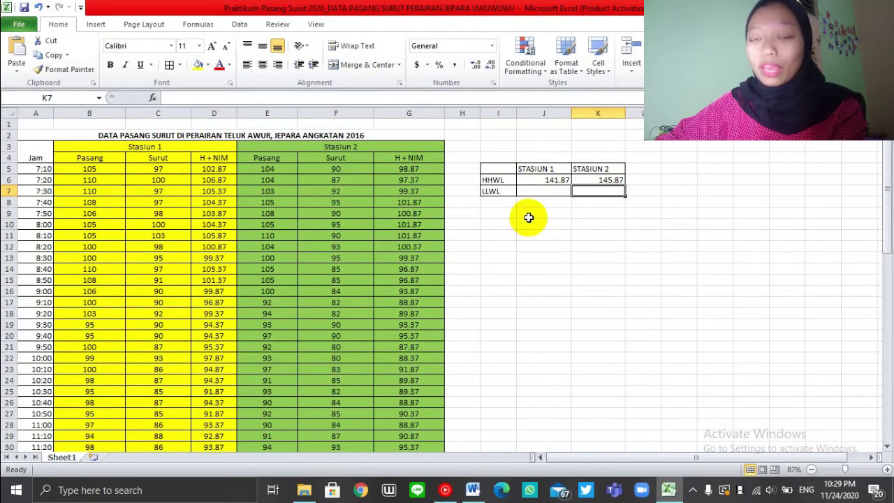
click(539, 189)
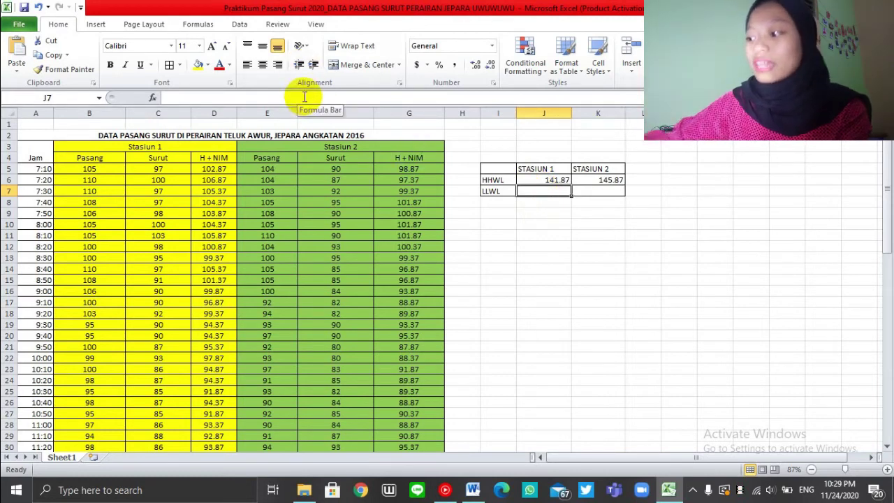
text(=M)
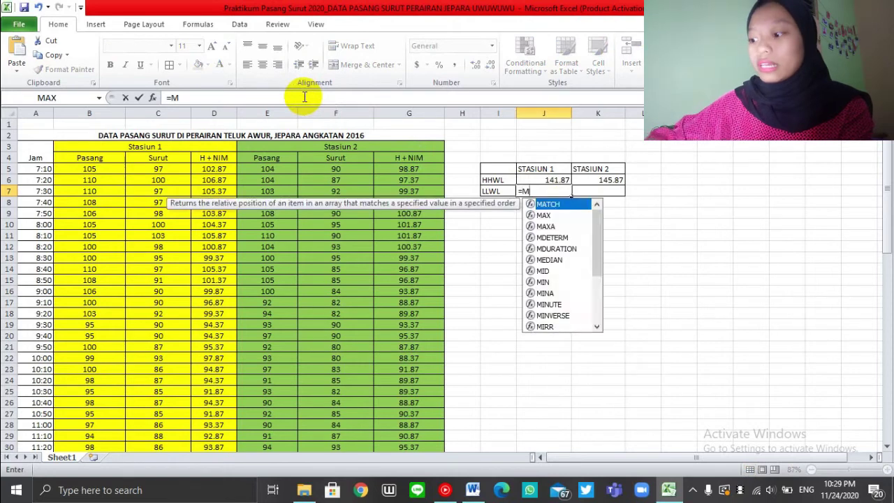
text(IN()
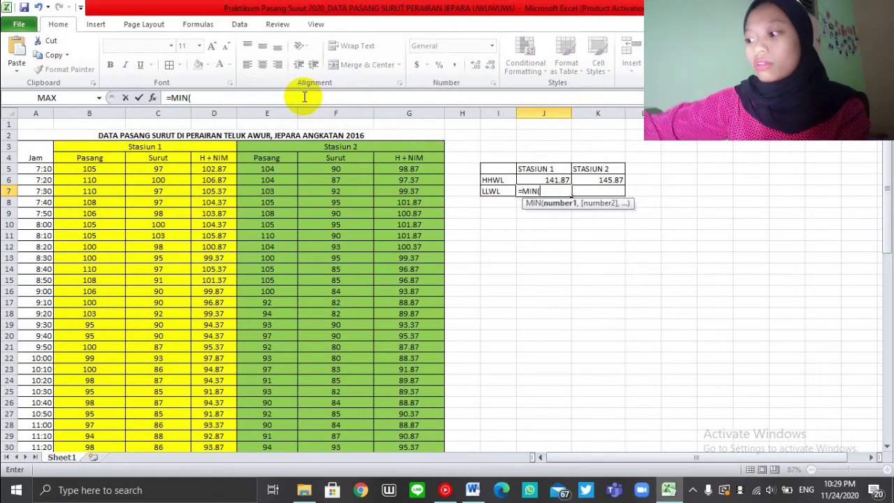
click(214, 170)
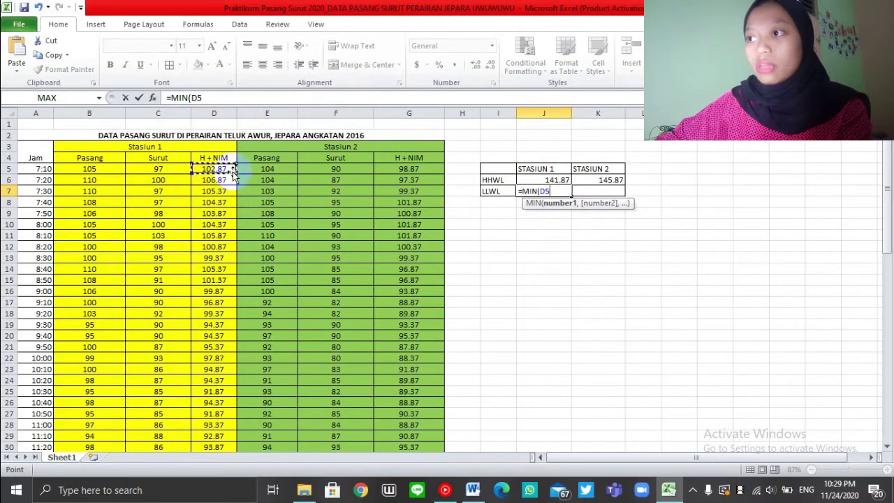
drag(234, 171, 232, 414)
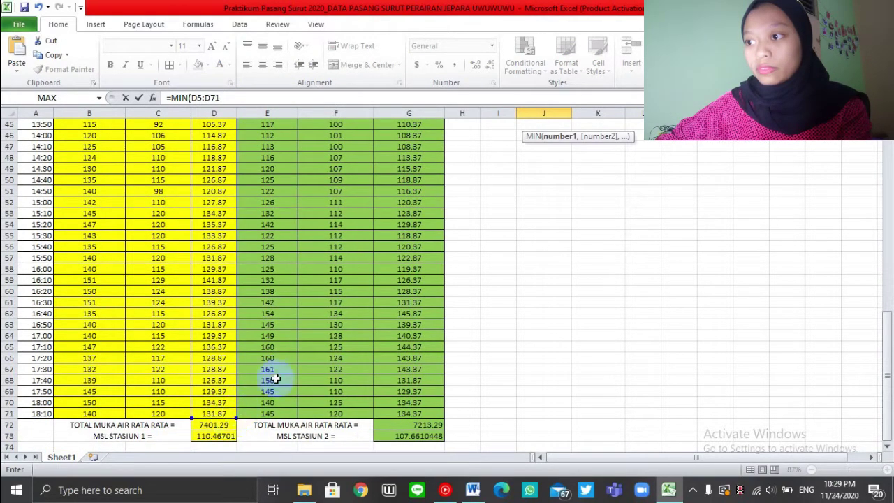
click(301, 100)
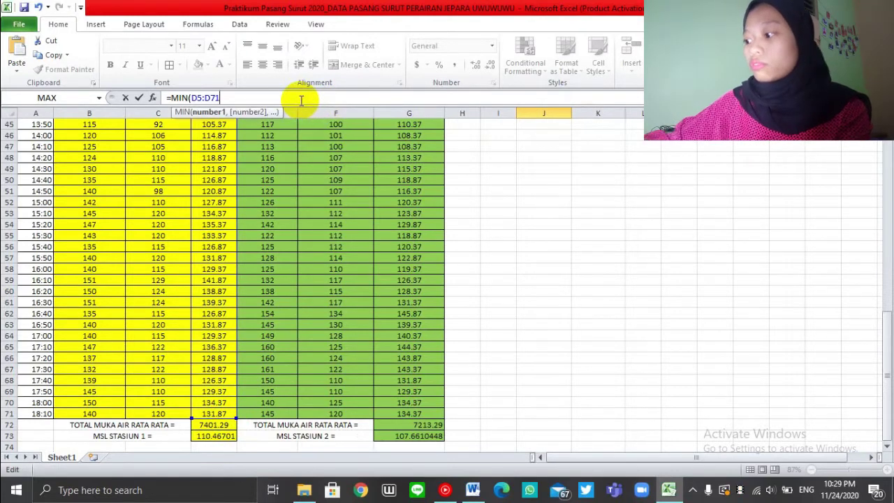
text())
key(Escape)
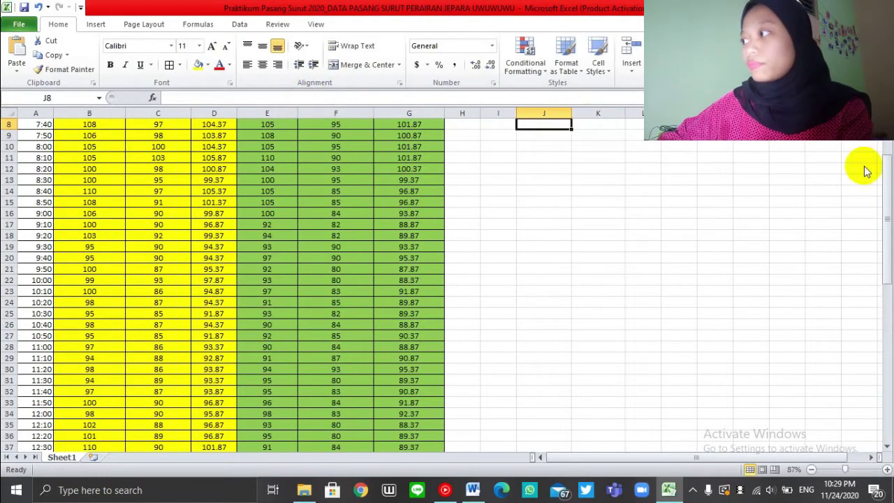
Step: Calculate the LLWL of STASIUN 2 in K7 with the formula =MIN(G5:G71)
drag(888, 238, 882, 199)
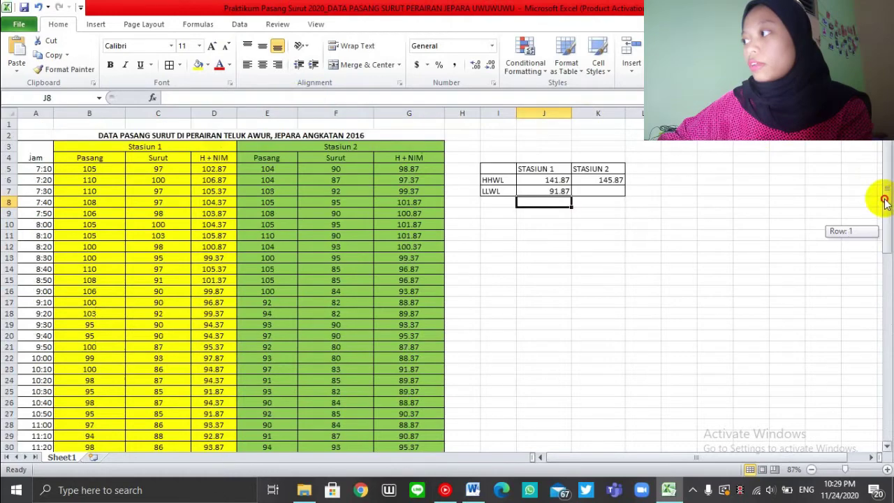
click(601, 192)
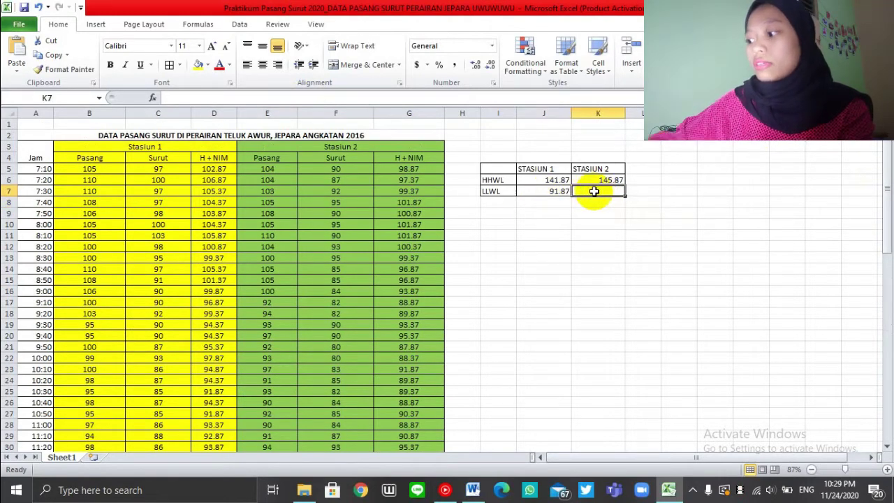
text(=MIN)
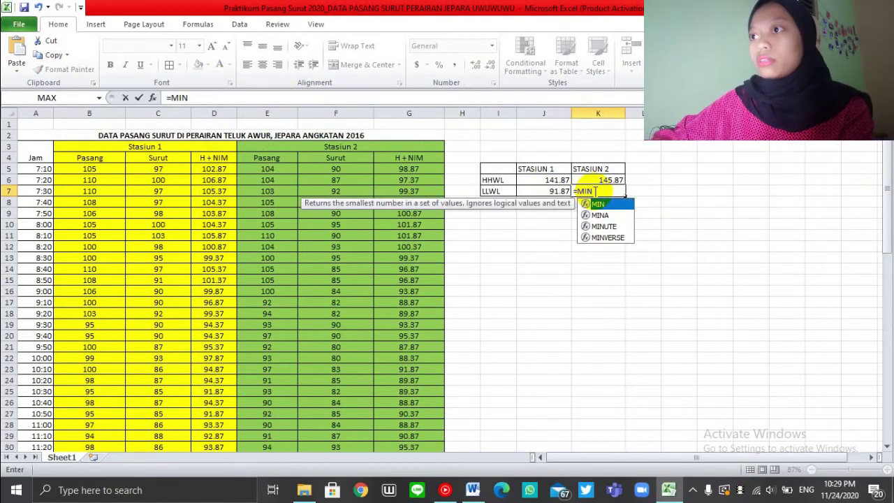
text(()
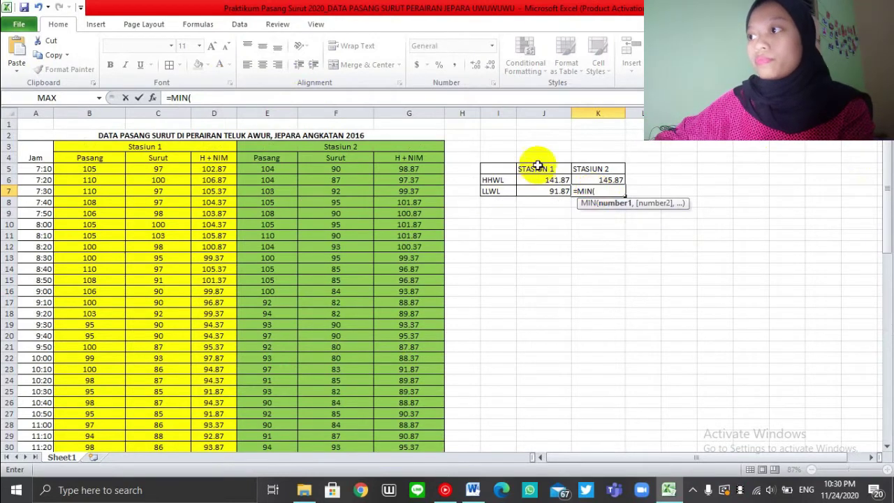
click(422, 168)
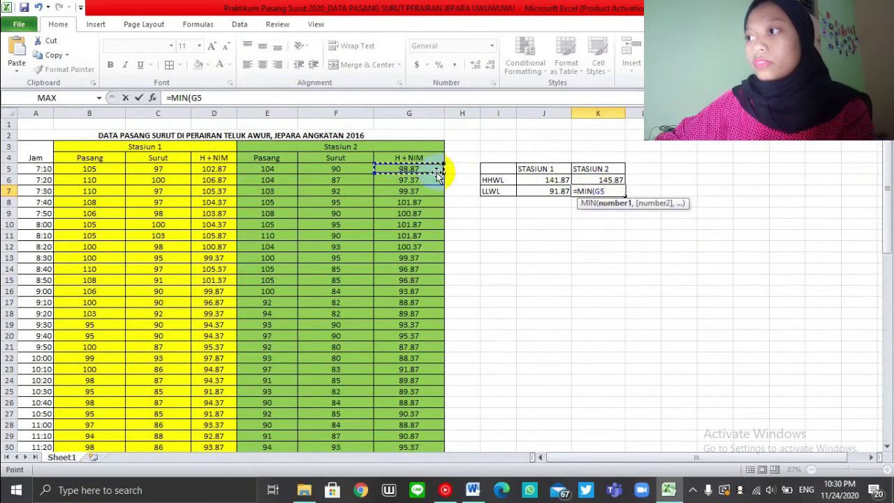
drag(442, 170, 431, 348)
click(361, 93)
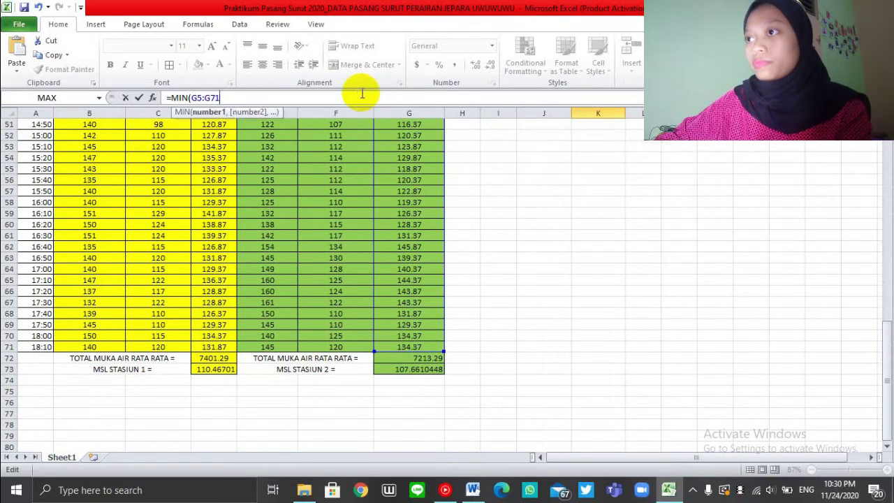
key(Escape)
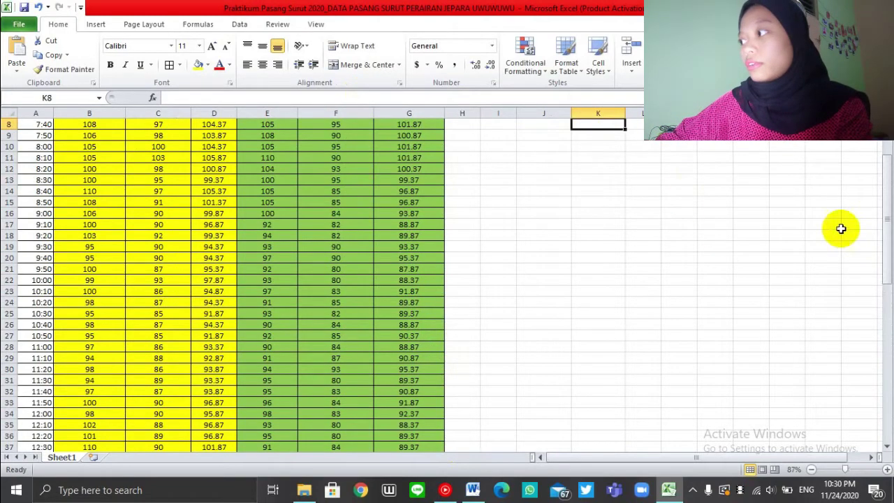
Step: Fill the STASIUN 1 column of the small table, J5:J7, with yellow
drag(887, 227, 887, 213)
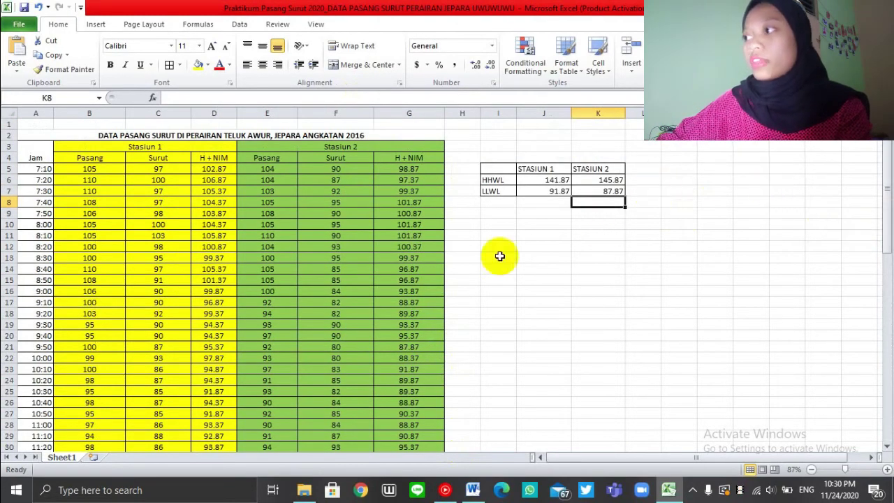
click(532, 213)
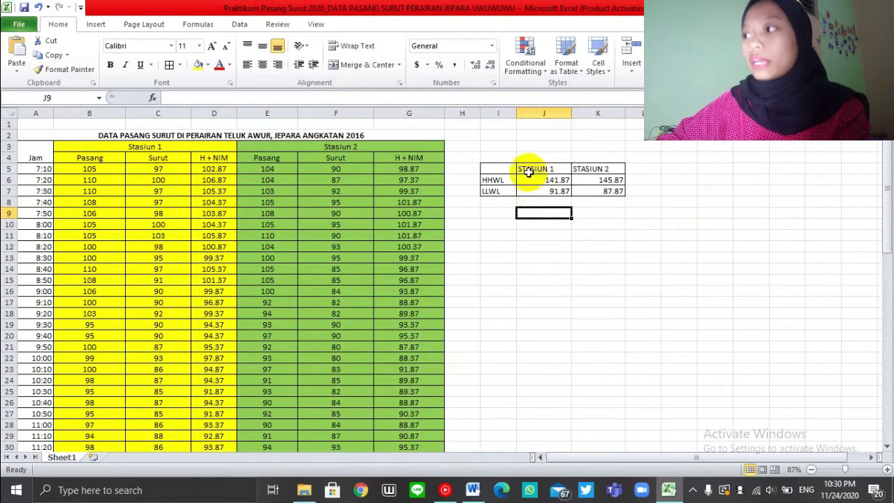
drag(527, 169, 556, 193)
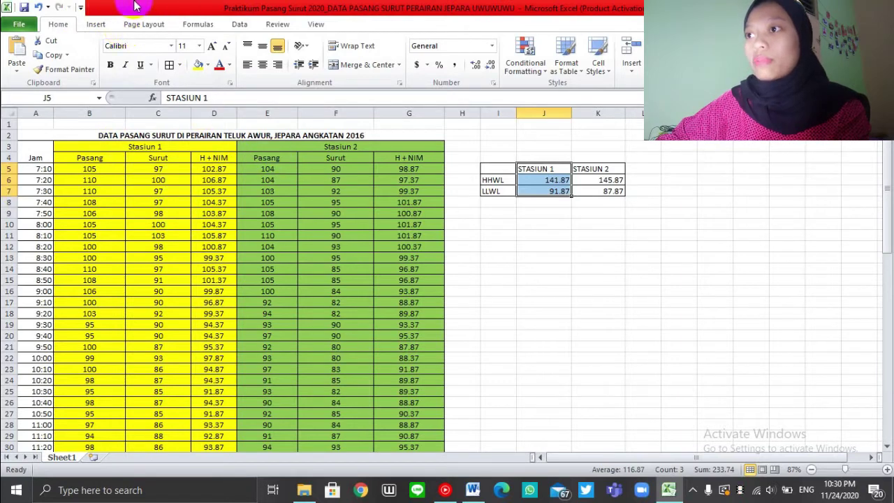
click(100, 26)
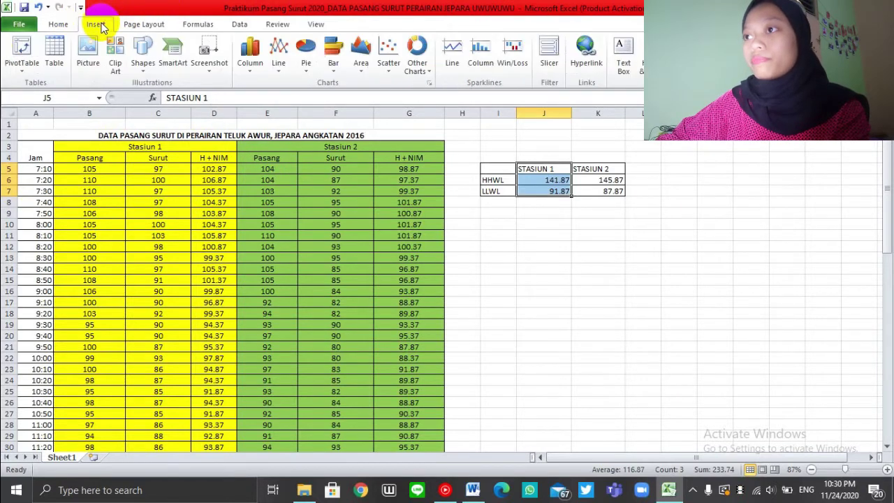
click(68, 25)
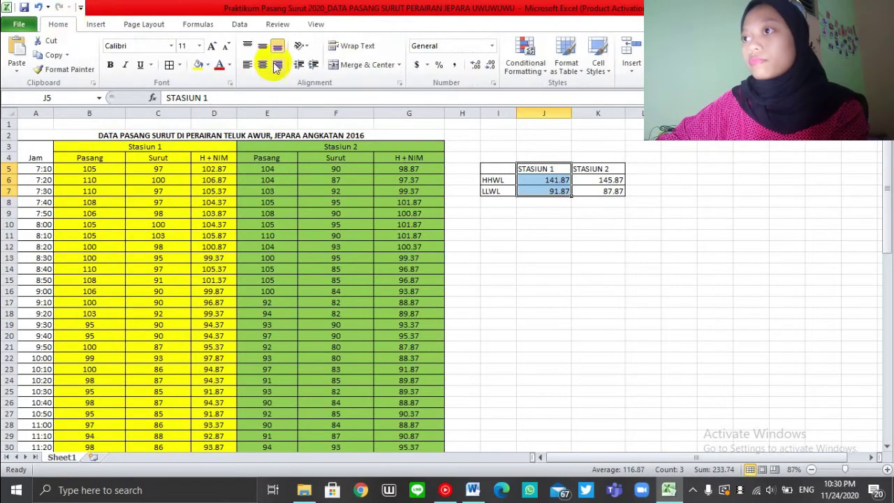
click(198, 67)
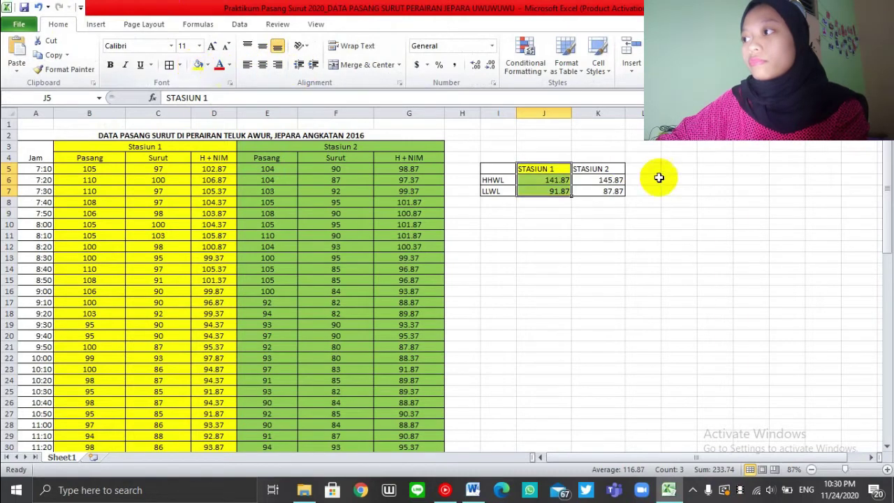
Step: Fill the STASIUN 2 column of the small table, K5:K7, with a dark green theme colour
drag(613, 169, 614, 185)
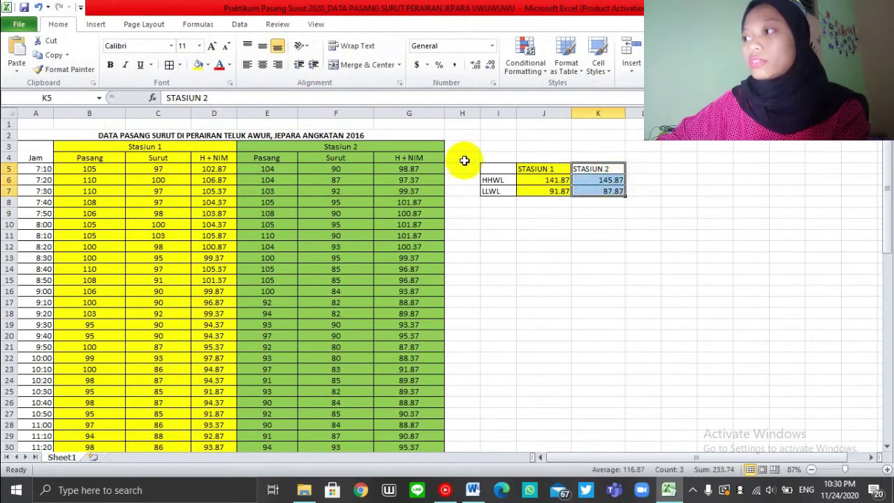
click(206, 66)
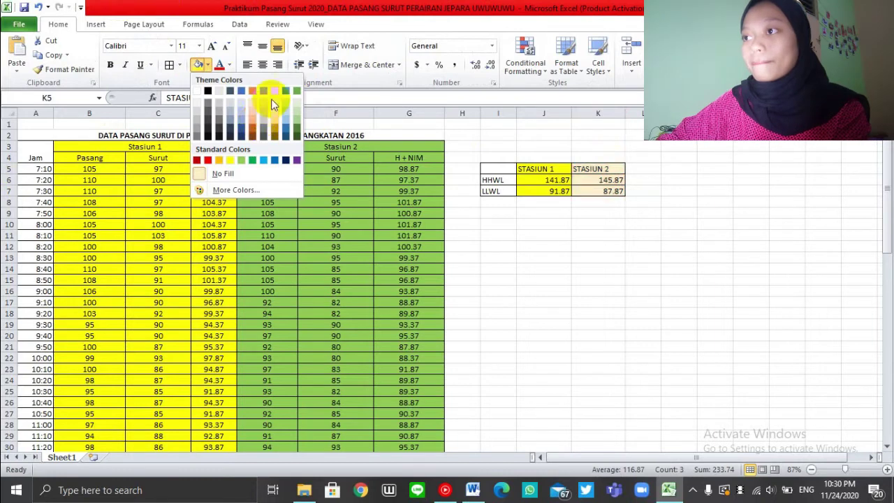
click(294, 91)
click(678, 271)
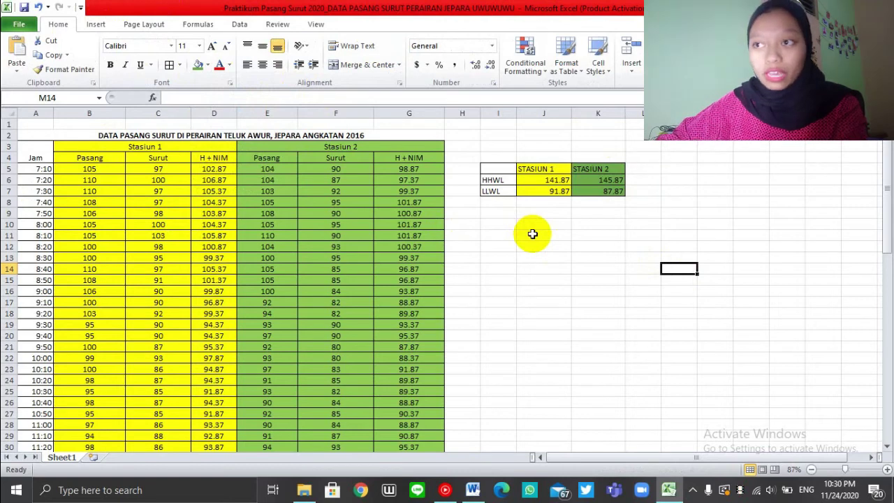
Step: Insert an empty 2-D Line with Markers chart and place it just below the HHWL/LLWL table
click(490, 229)
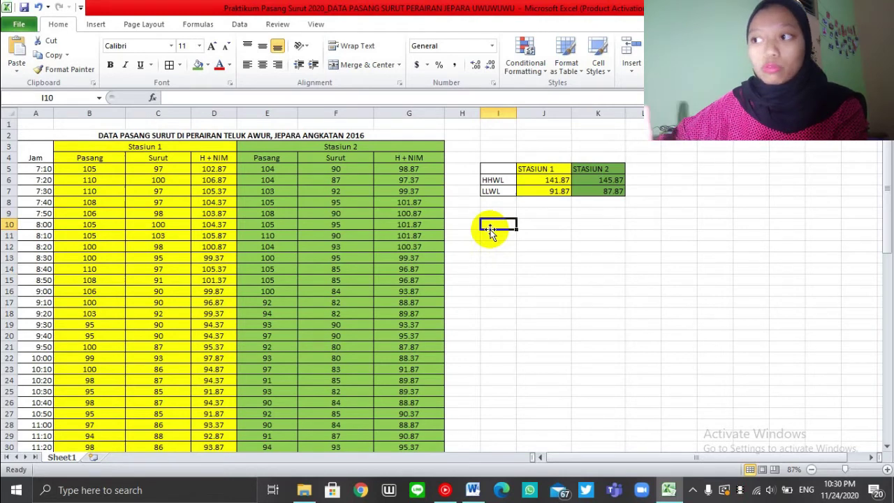
click(95, 24)
click(280, 66)
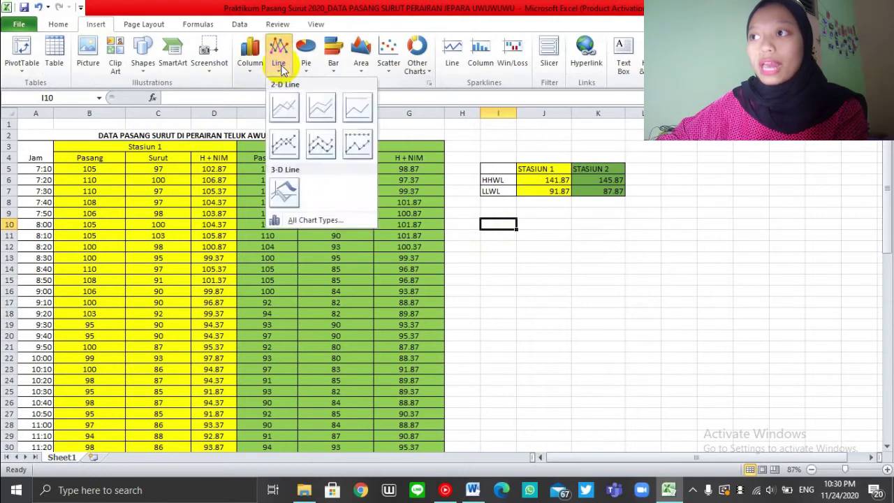
click(296, 145)
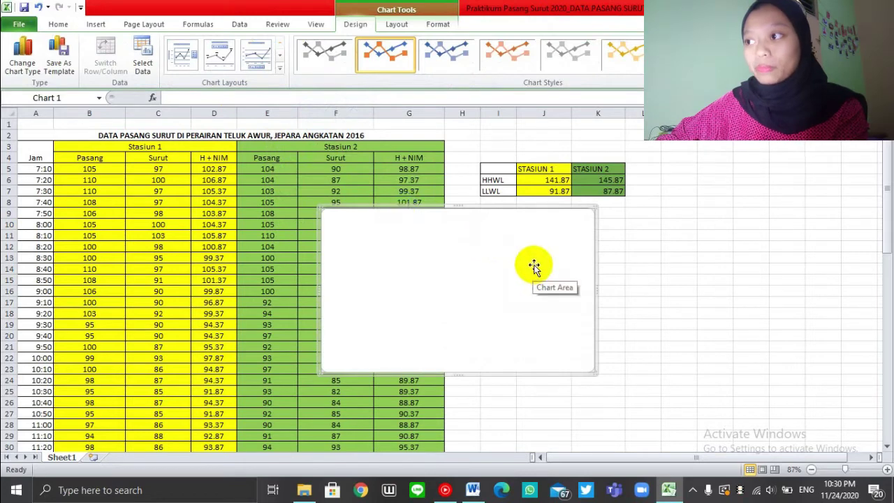
drag(535, 264, 719, 269)
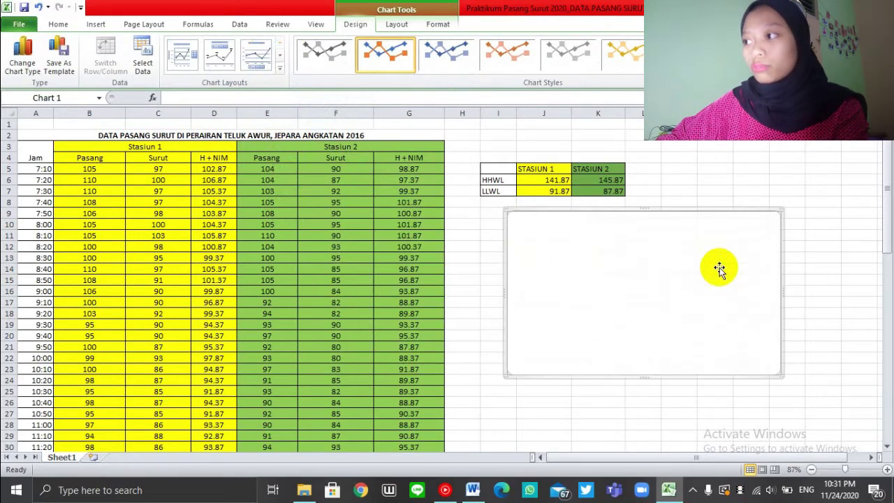
Step: Add a data series named H+NIM to the chart, using the Stasiun 1 values in D5:D71
right_click(634, 244)
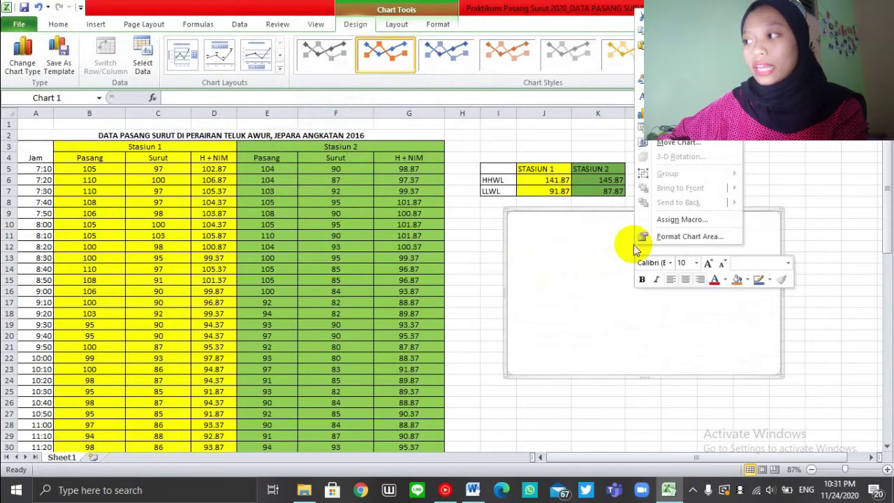
click(678, 128)
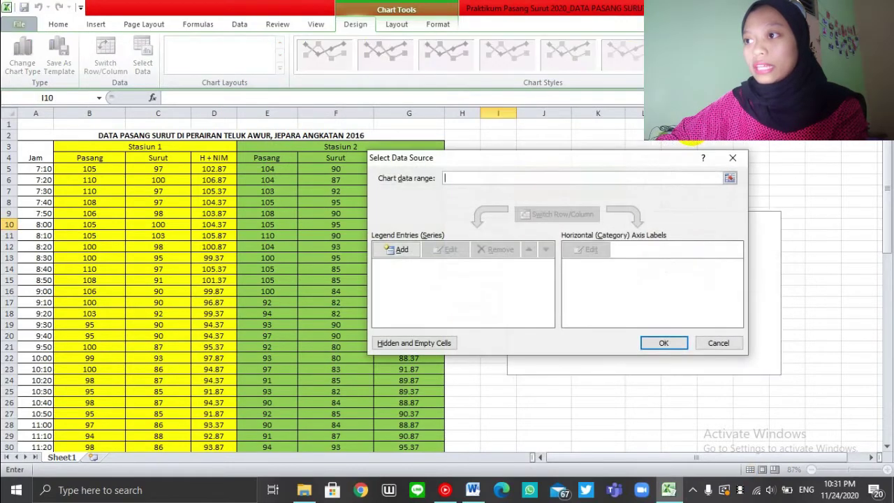
click(402, 250)
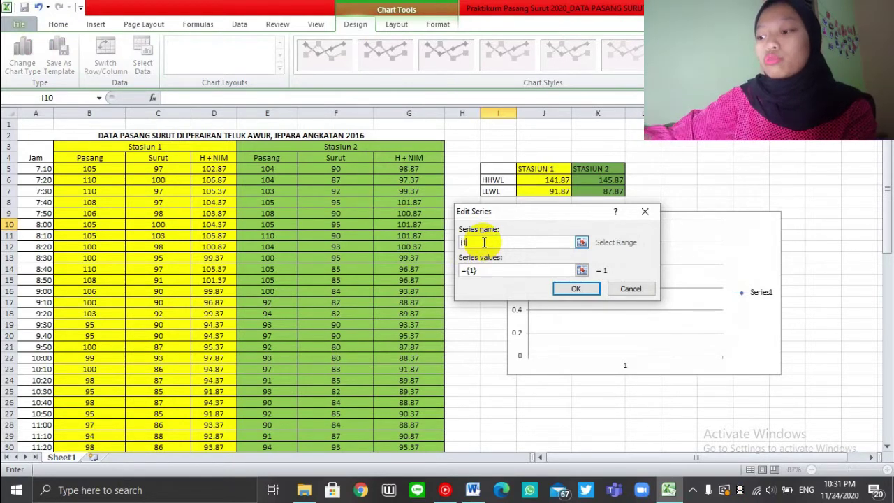
text(+NIM)
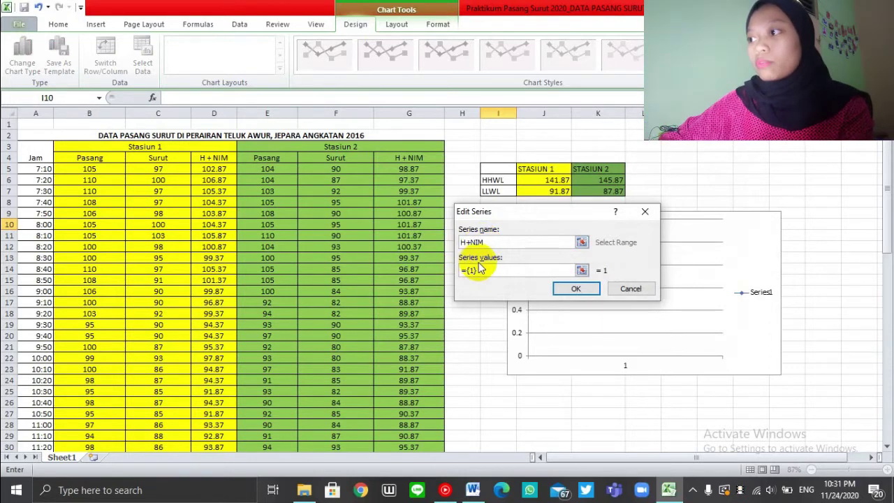
drag(487, 272, 455, 273)
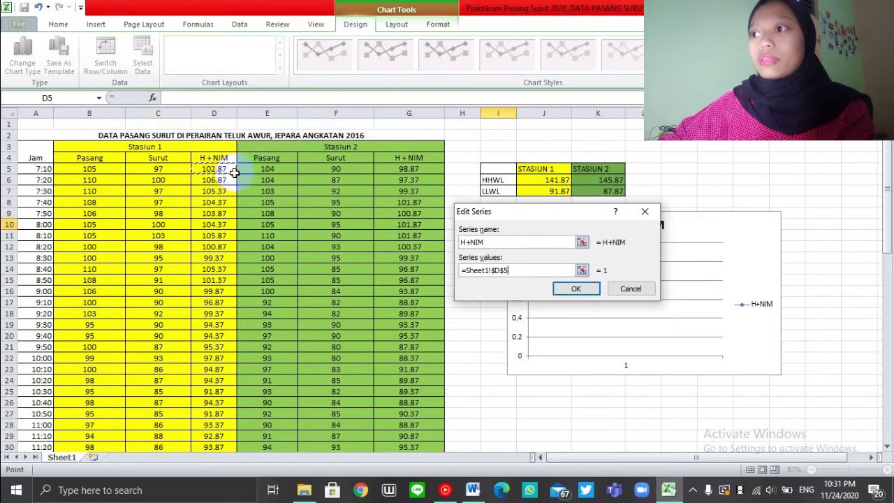
drag(234, 172, 212, 425)
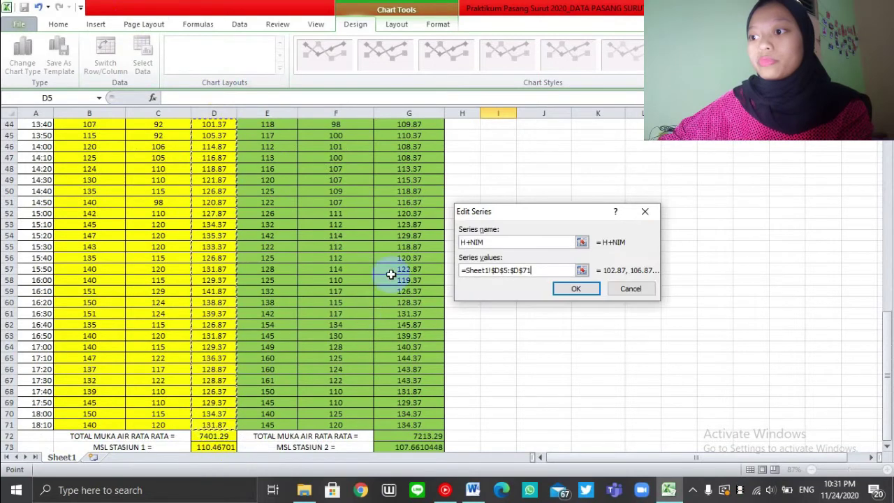
click(577, 288)
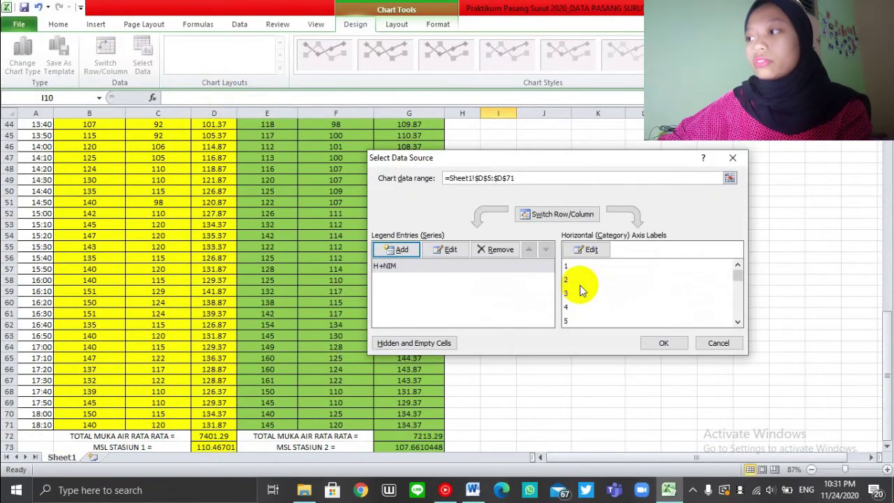
Step: Set the chart's horizontal axis labels to the Jam times in A5:A71 and apply the data source
click(593, 250)
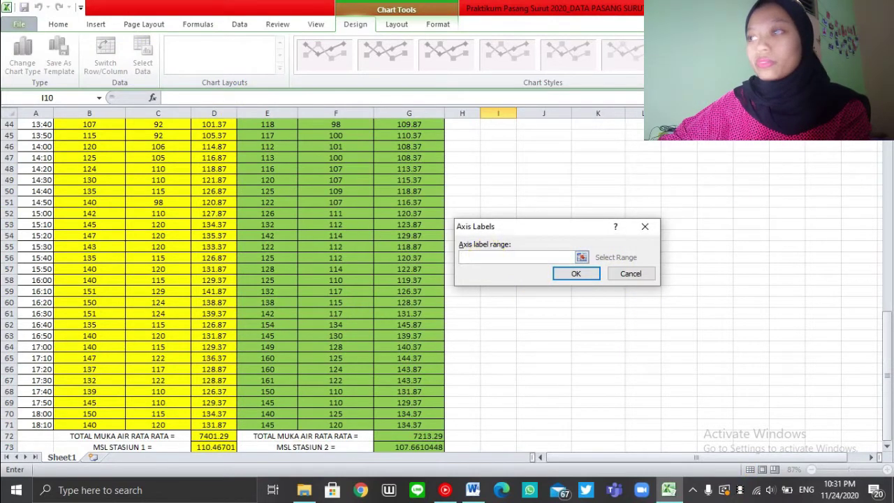
drag(886, 315, 875, 148)
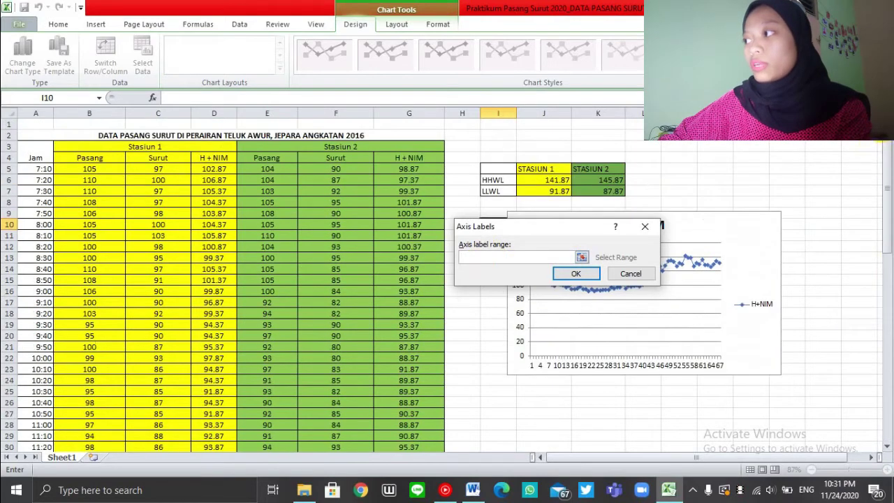
click(43, 168)
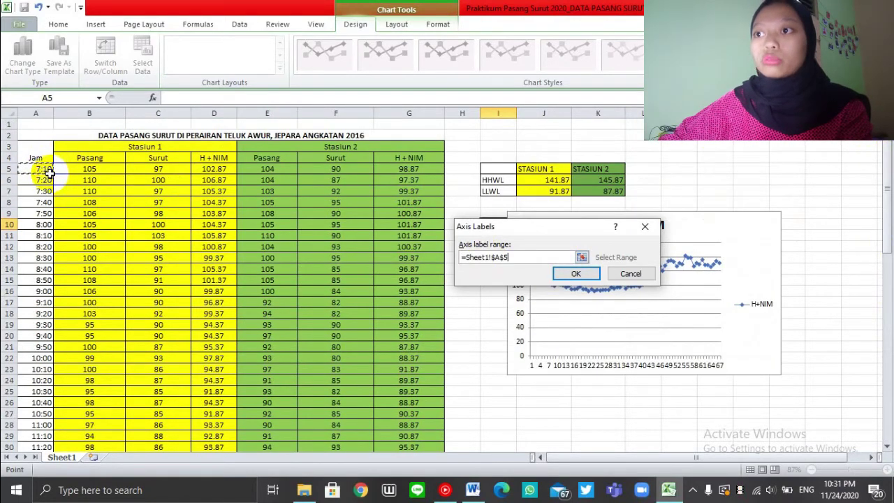
drag(51, 170, 42, 412)
click(587, 274)
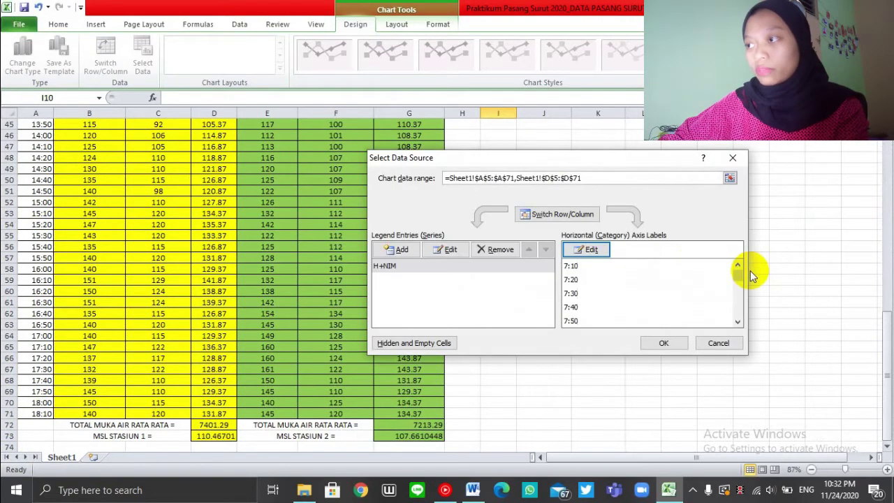
click(664, 343)
Step: Add a primary horizontal axis title below the axis and change its text to Waktu
drag(887, 315, 881, 155)
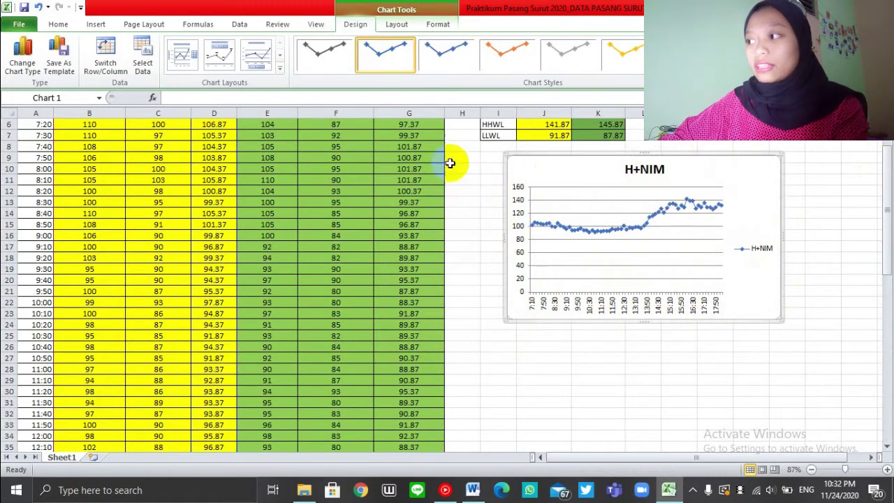
click(399, 26)
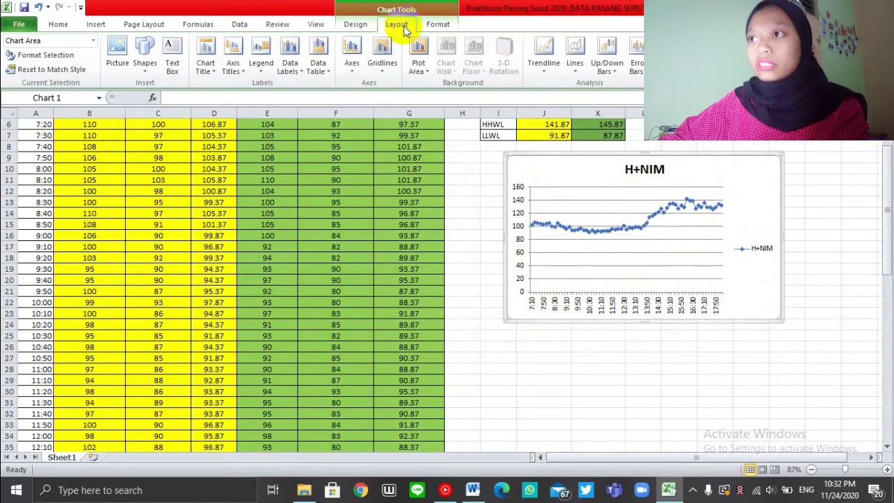
click(232, 68)
click(302, 85)
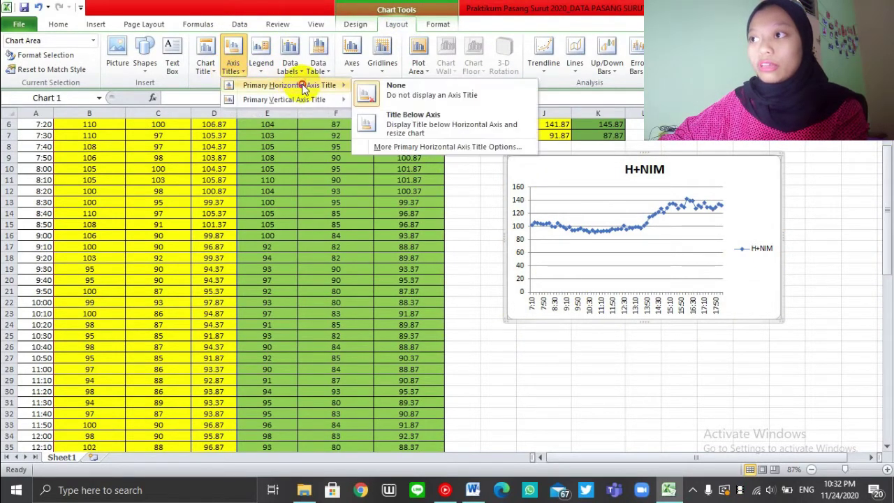
click(413, 132)
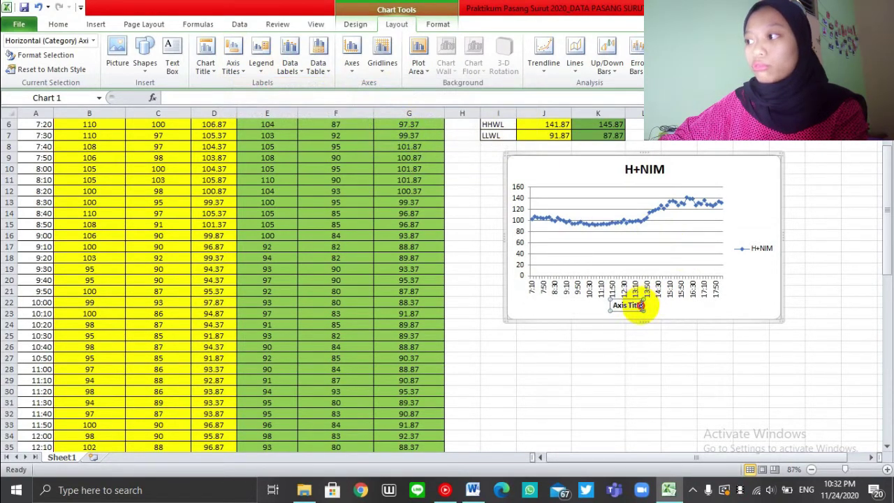
drag(641, 306, 613, 304)
key(BackSpace)
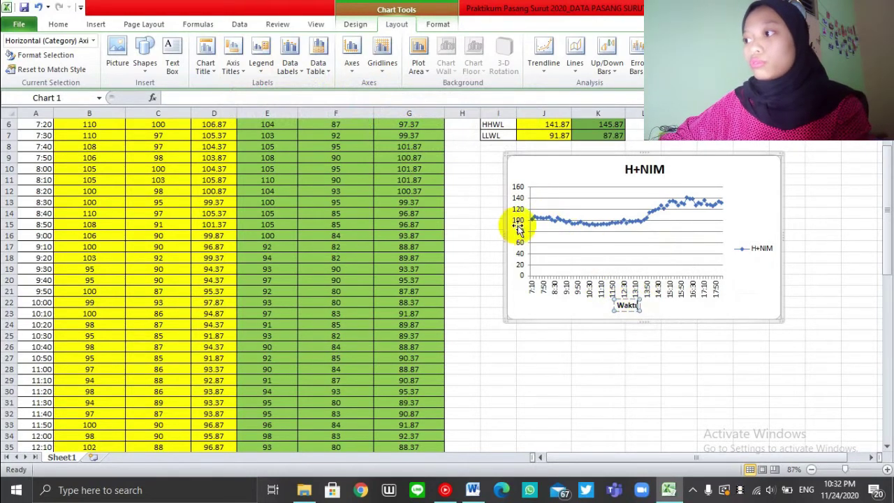
Step: Add a rotated primary vertical axis title to the chart and change its text to H
click(232, 64)
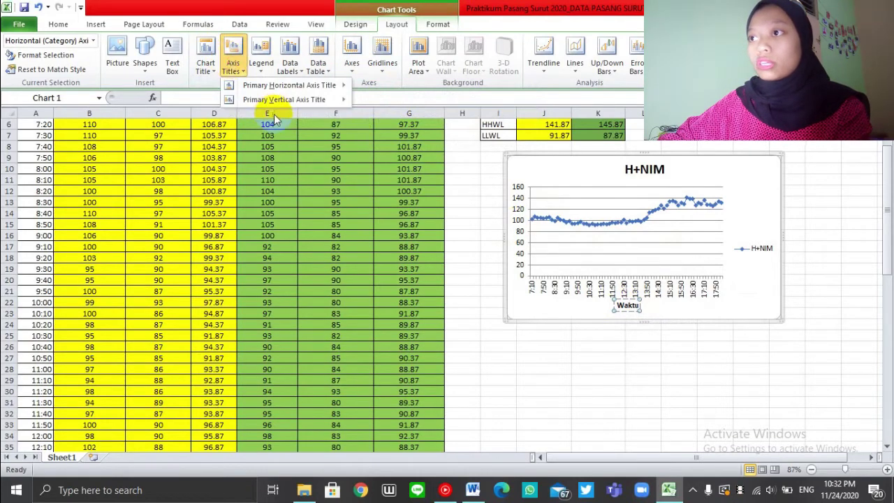
mouse_move(275, 99)
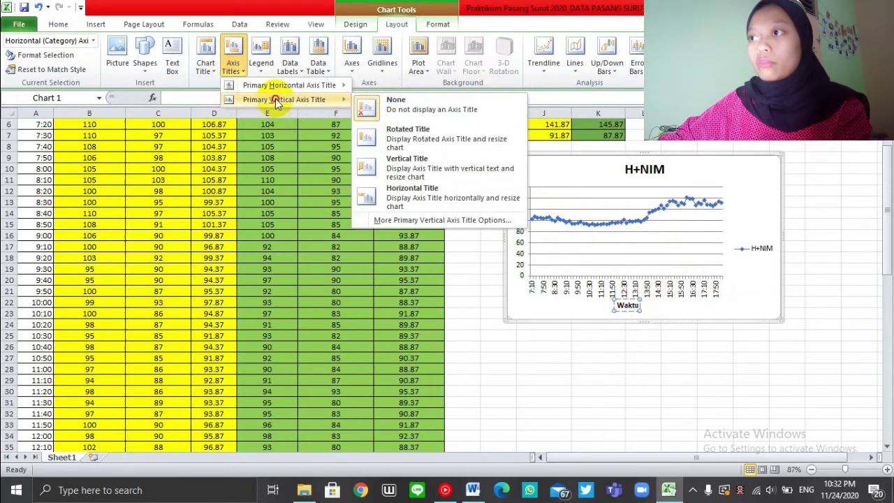
click(381, 139)
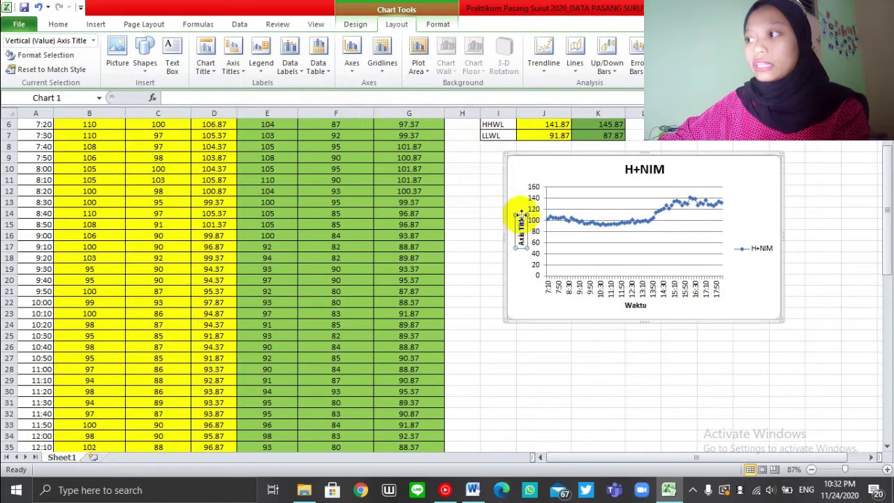
drag(521, 223, 524, 258)
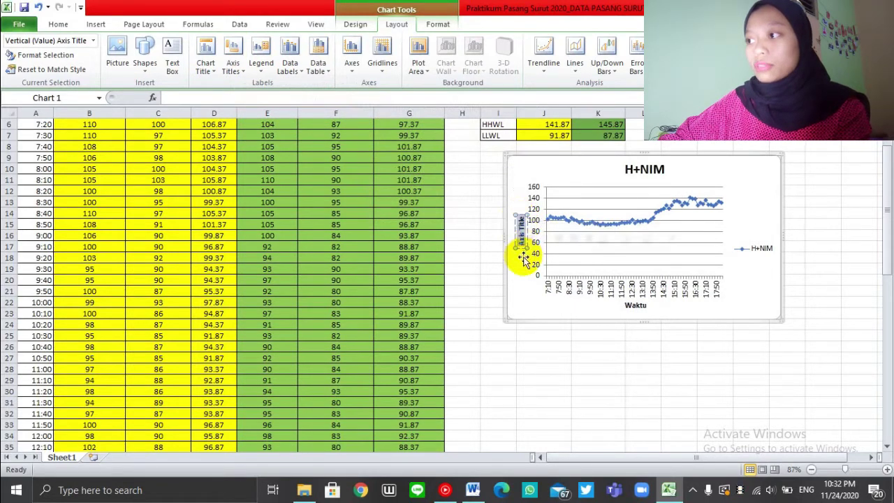
key(BackSpace)
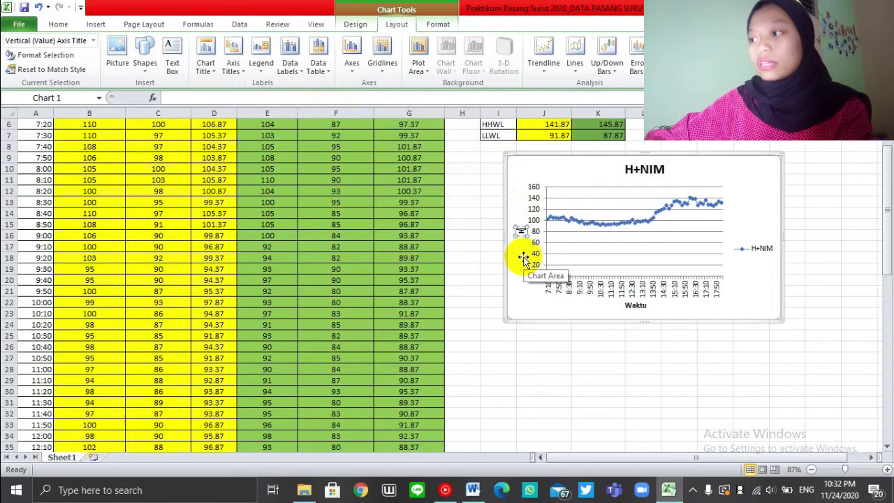
click(599, 371)
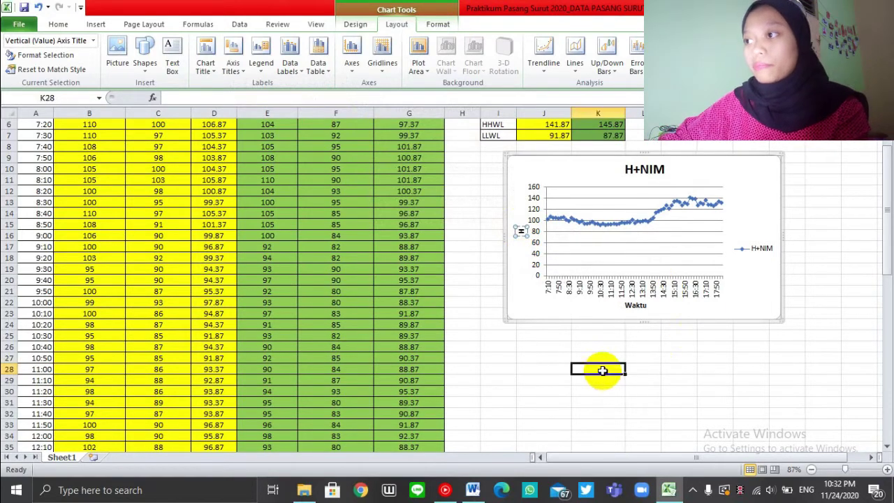
Step: Replace the chart title with GRAFIK PASUT STASIUN 1
click(636, 165)
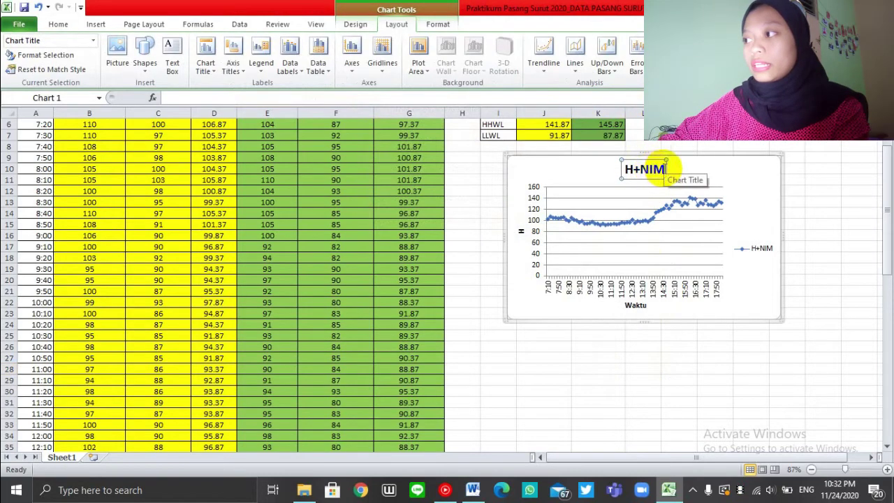
click(632, 171)
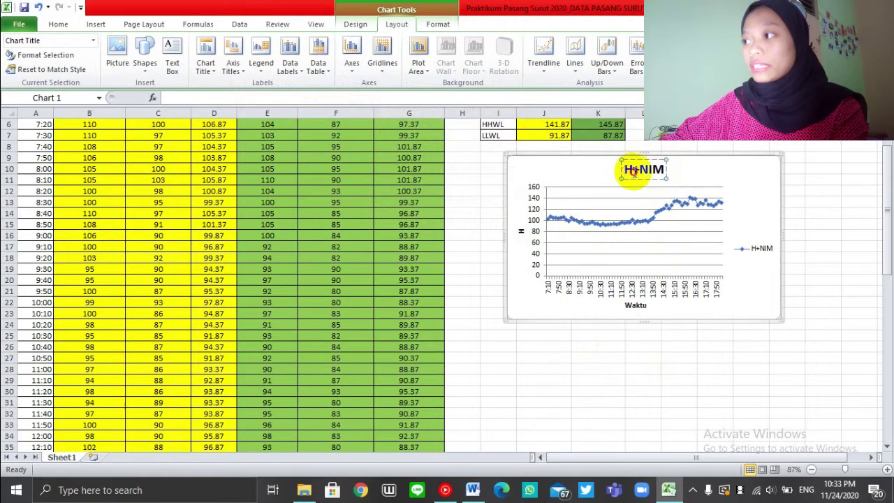
drag(632, 170, 675, 173)
key(Delete)
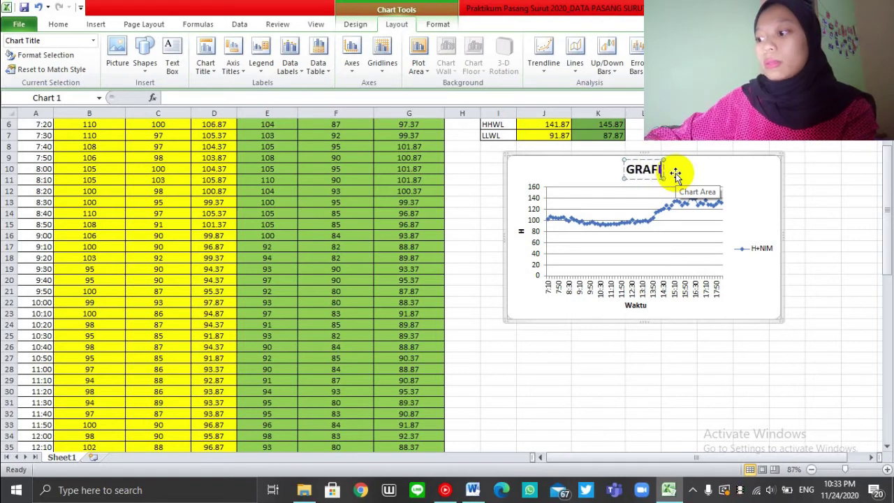
text(GRAFIK PASUT)
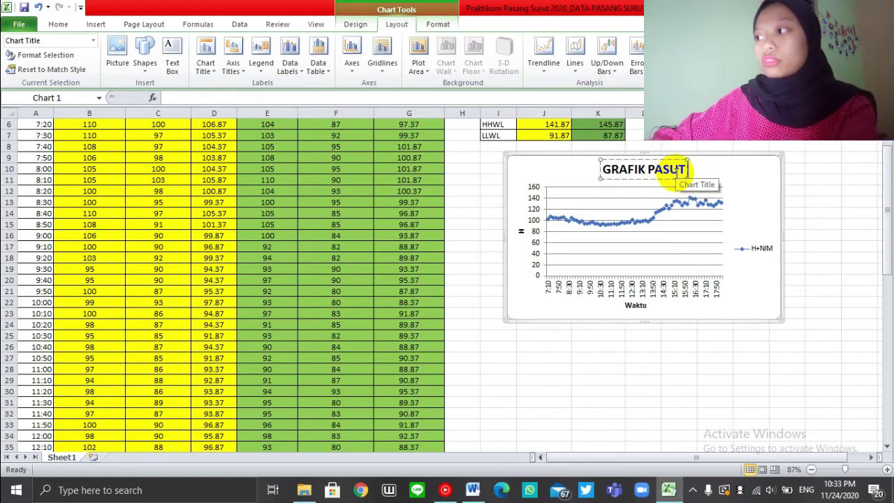
text( STAS)
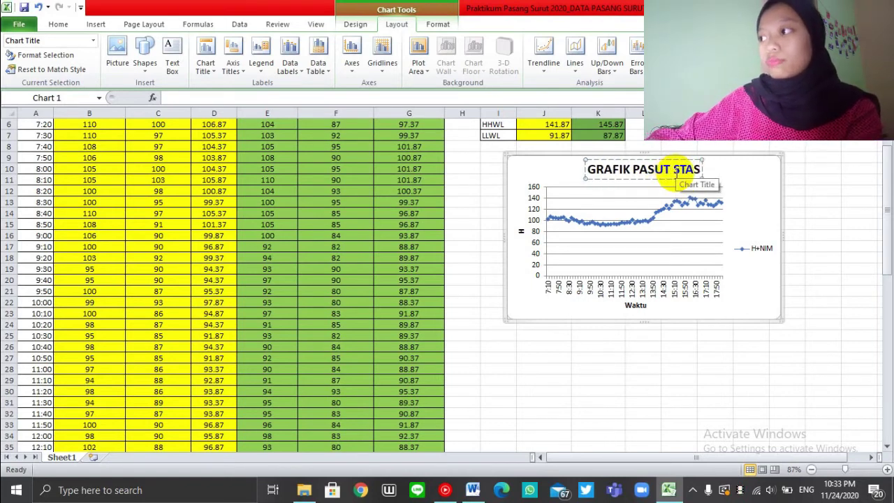
text(IUN 1)
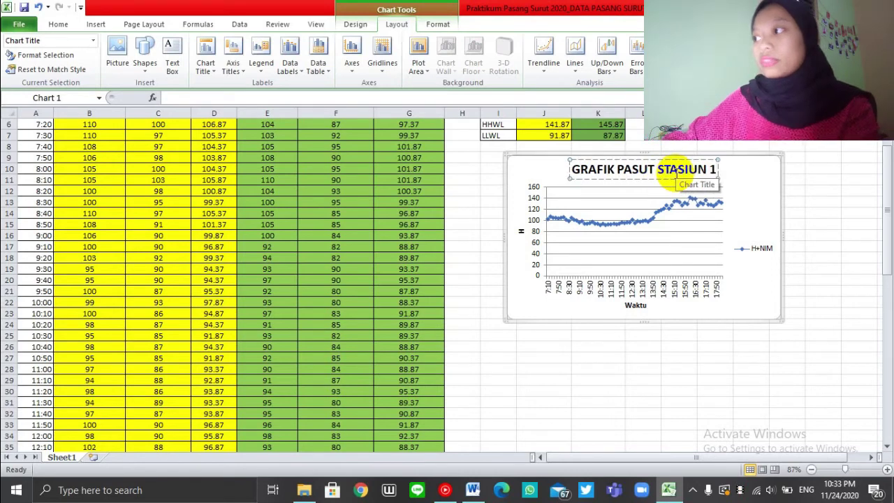
Step: Widen the chart slightly and add a data series named MSL that takes its value from cell D73
click(756, 235)
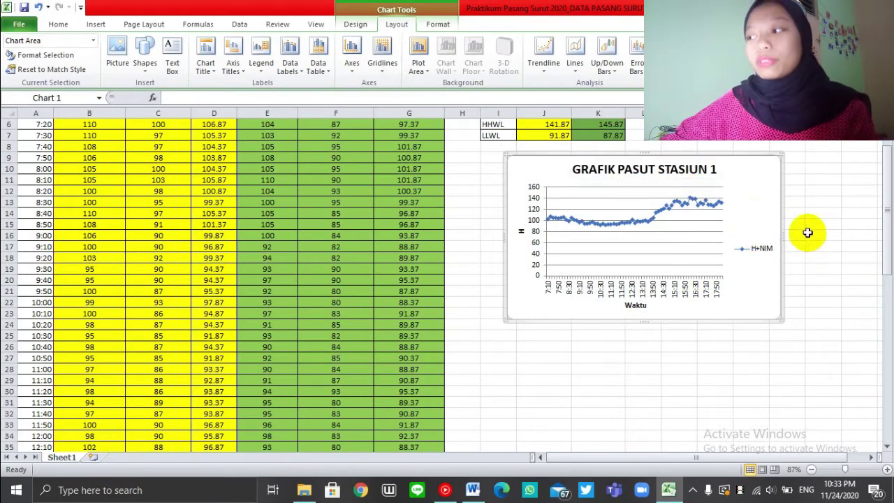
drag(782, 234, 814, 233)
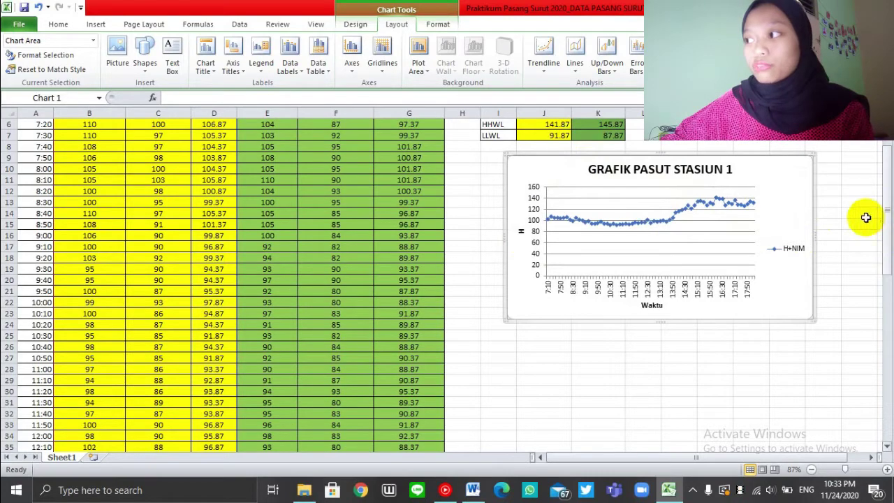
right_click(781, 198)
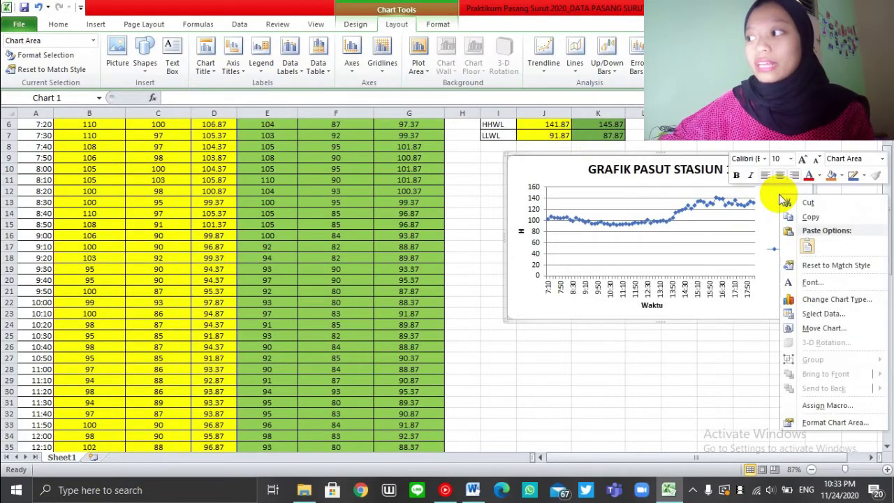
click(803, 313)
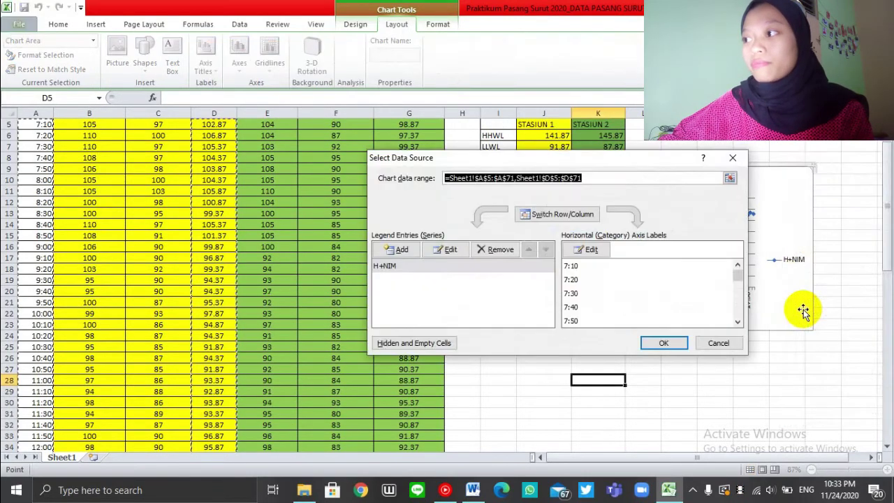
click(400, 252)
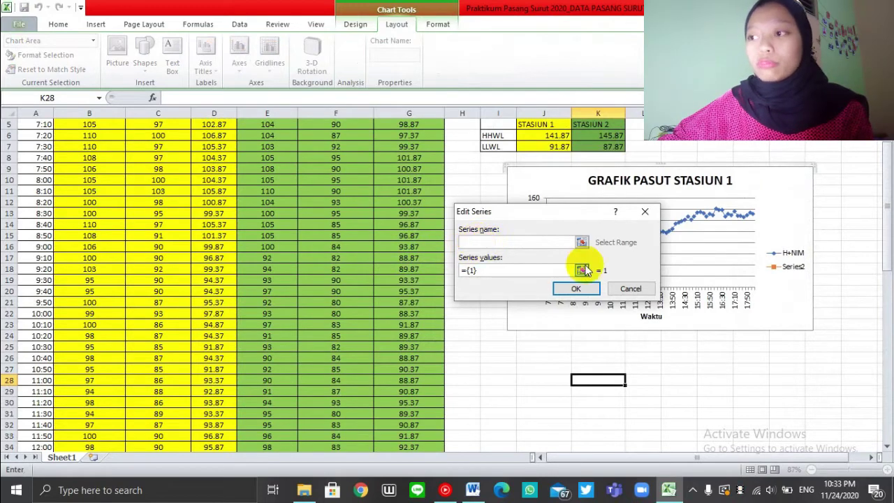
scroll(885, 183, down, 13)
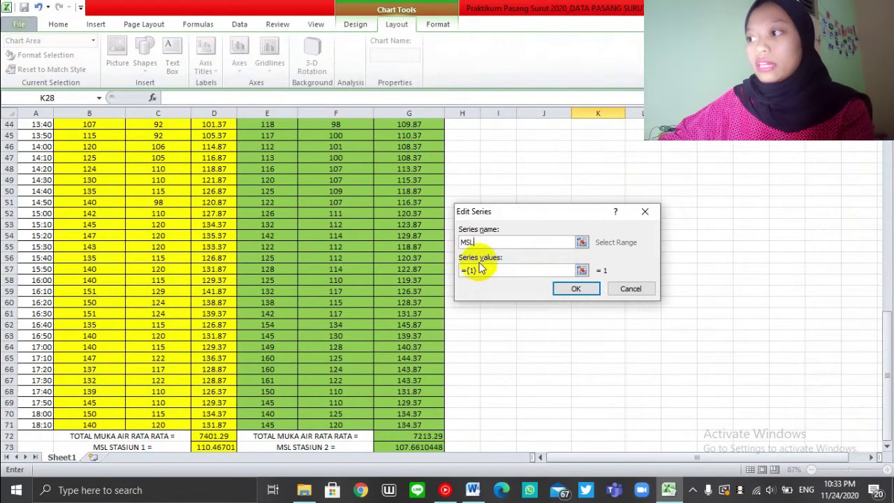
drag(478, 270, 456, 271)
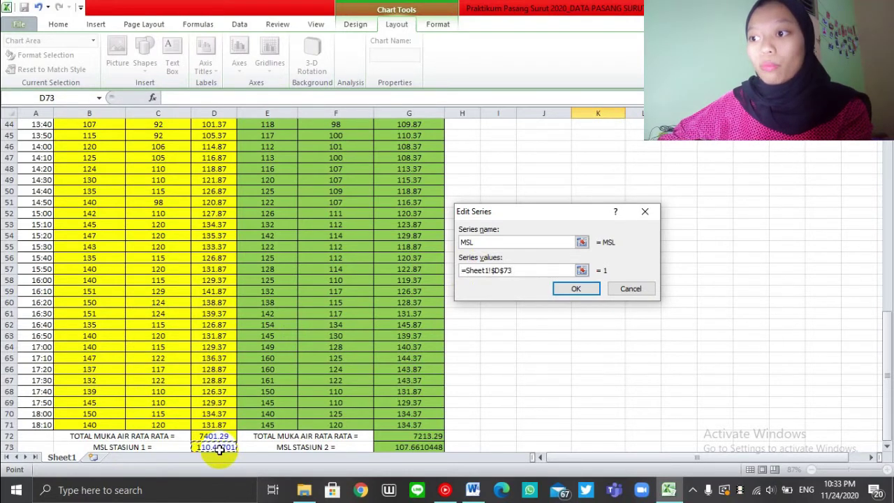
click(573, 289)
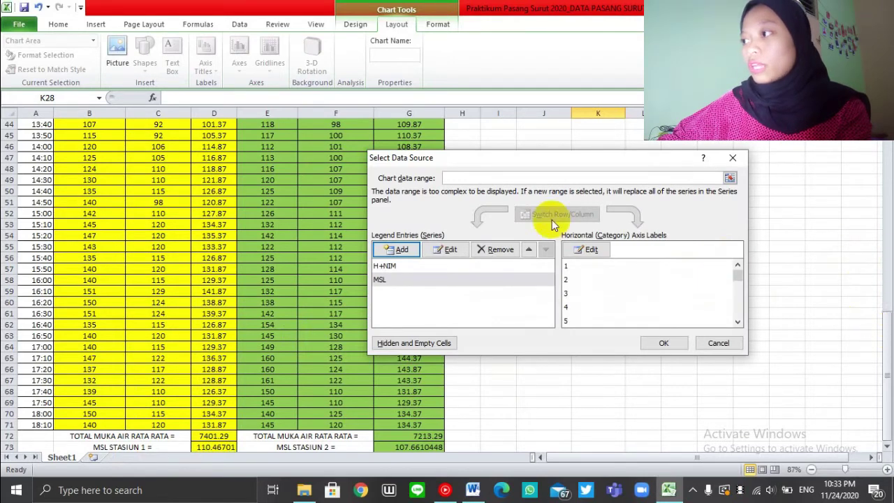
Step: Add a data series named HHWL to the chart with its value from the Stasiun 1 cell J6
click(396, 251)
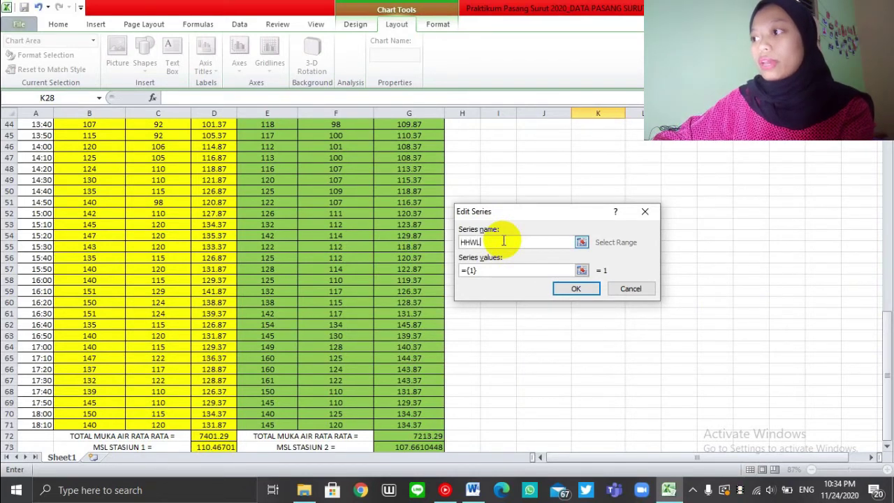
drag(489, 271, 456, 278)
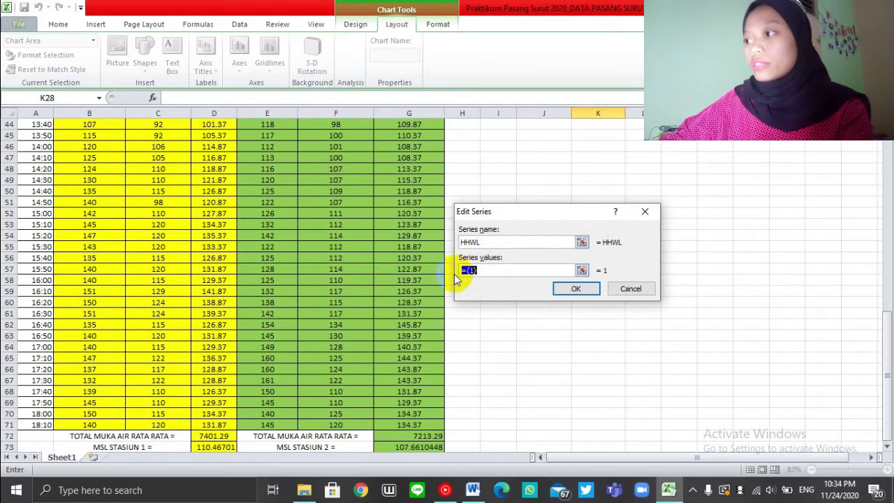
key(BackSpace)
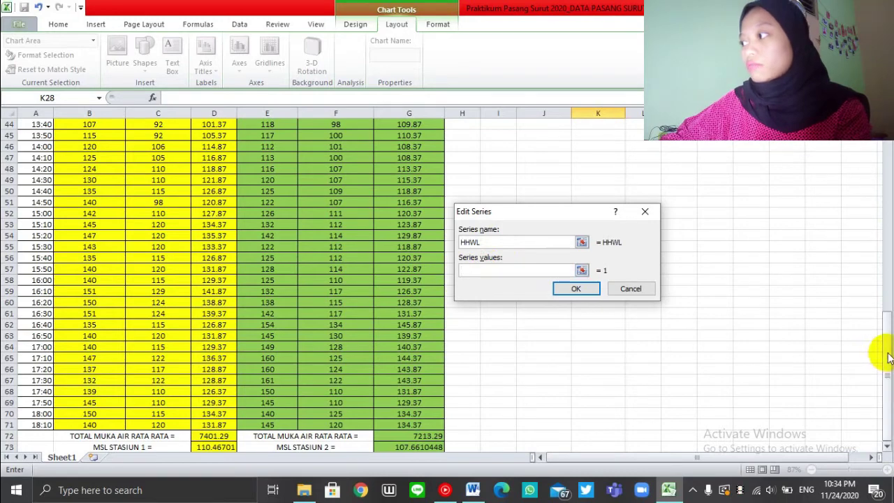
drag(888, 357, 887, 354)
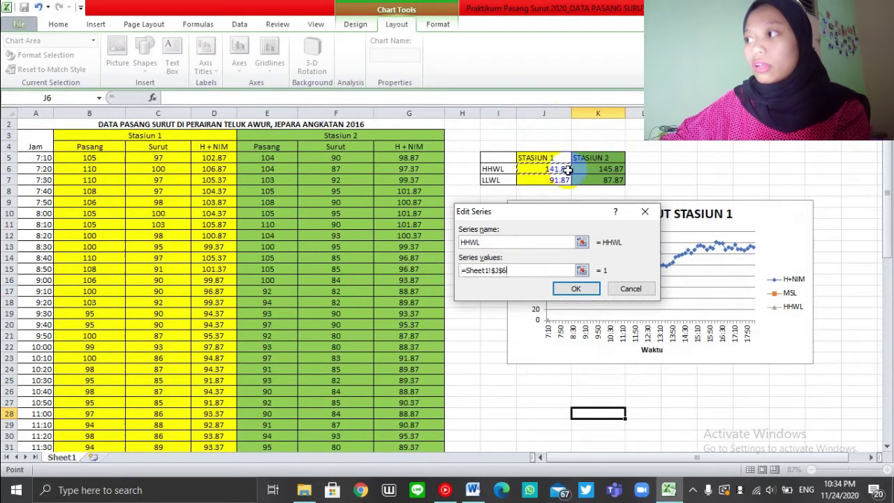
click(575, 289)
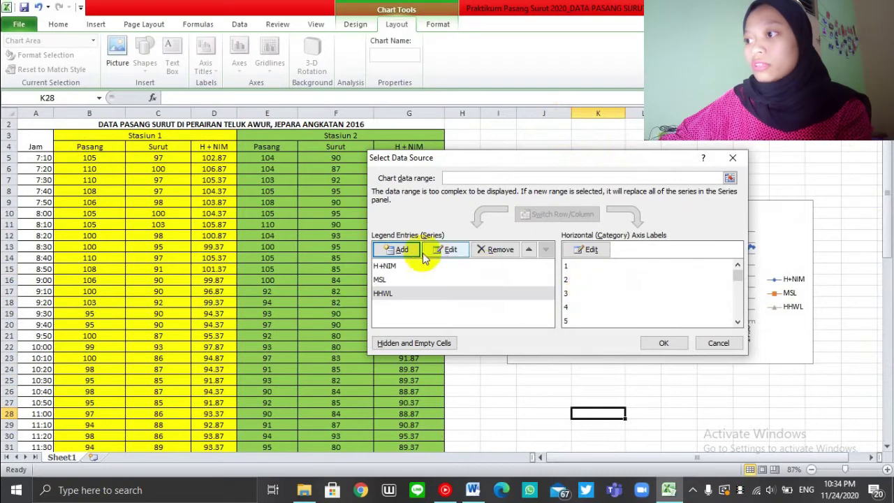
Step: Add a data series named LLWL with its value from the Stasiun 1 cell J7 and apply the data source
click(404, 249)
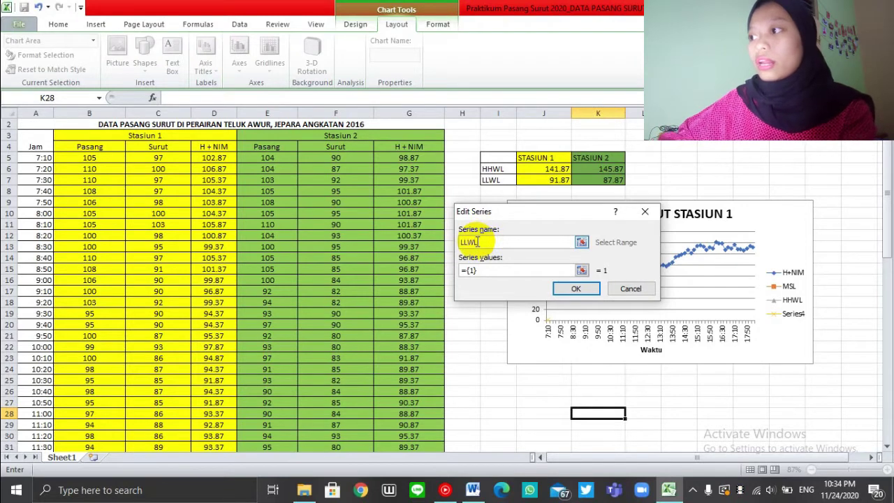
click(481, 270)
drag(480, 269, 469, 272)
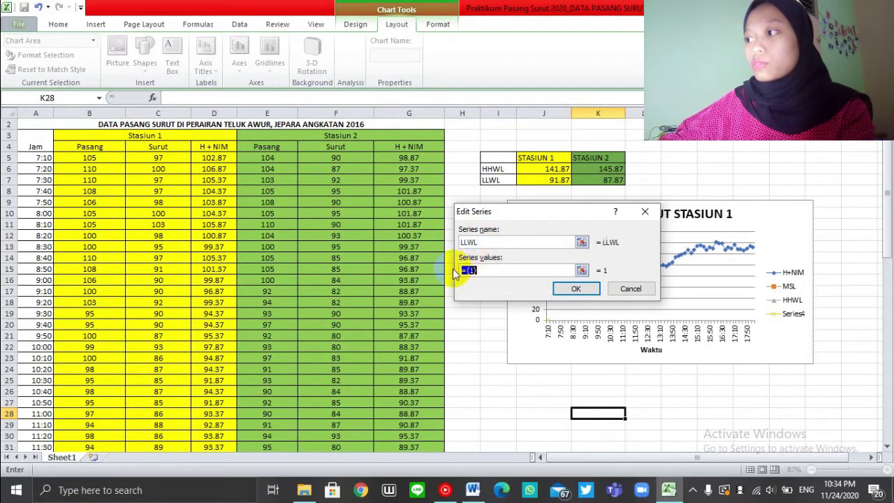
key(BackSpace)
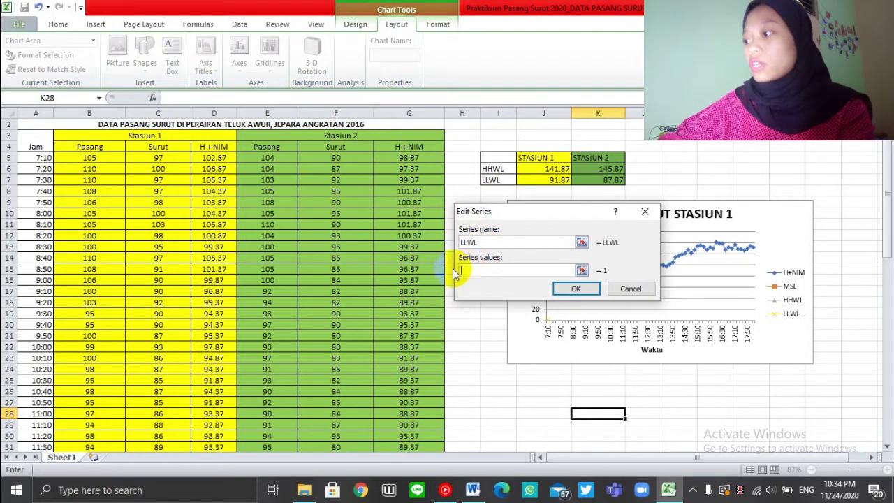
click(558, 181)
click(575, 289)
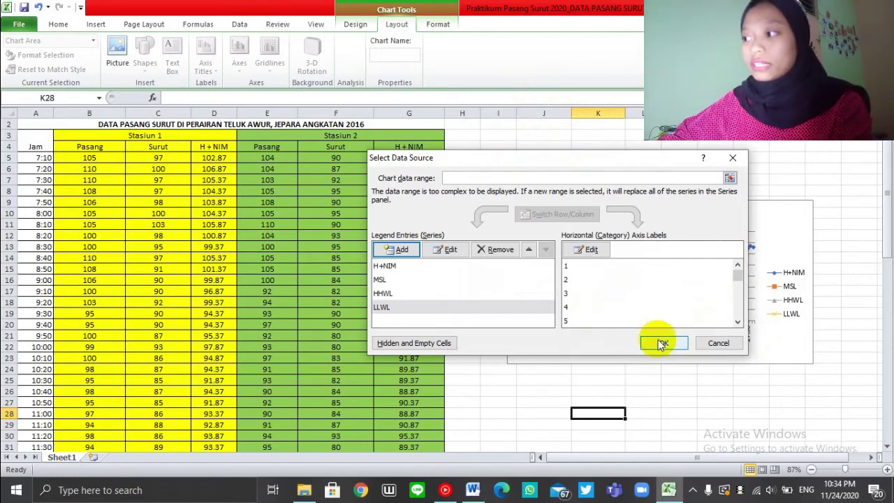
click(662, 343)
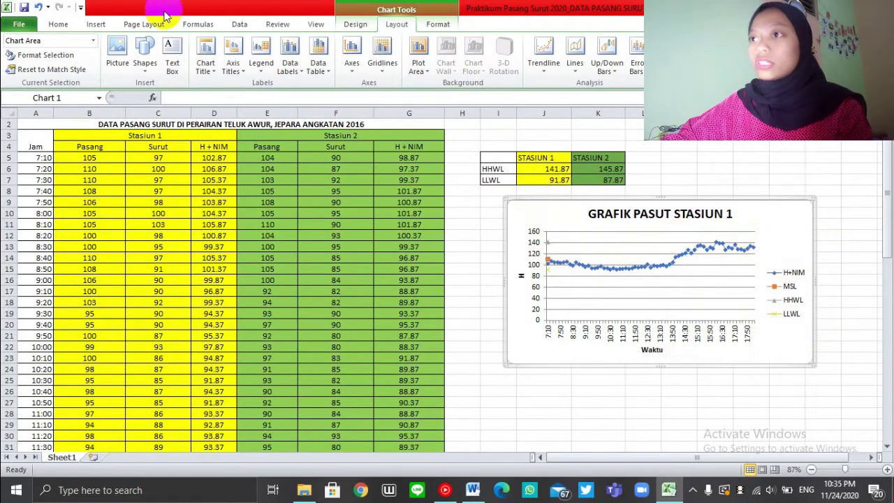
Step: Draw a straight horizontal line across the full width of the plot area at the HHWL marker
click(148, 68)
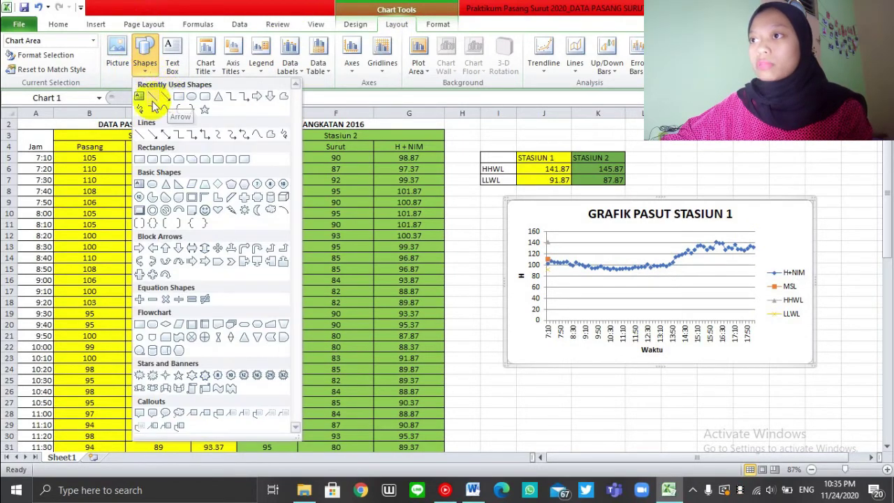
click(152, 100)
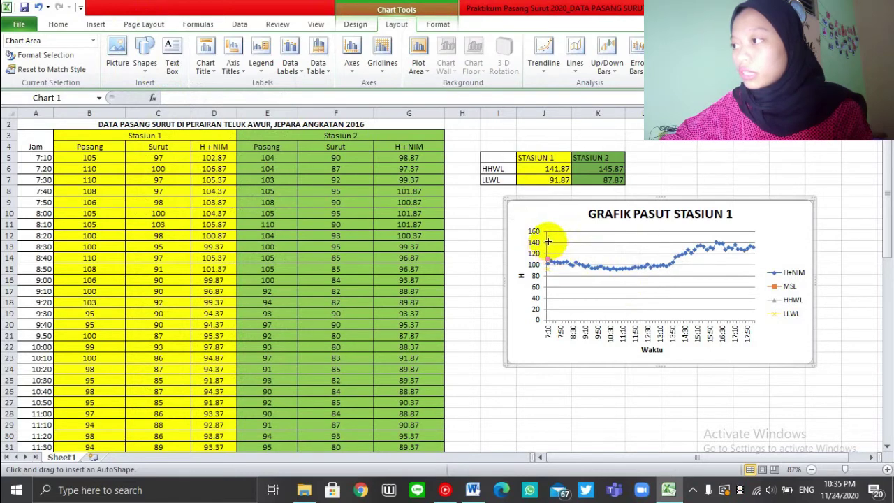
drag(545, 241, 759, 241)
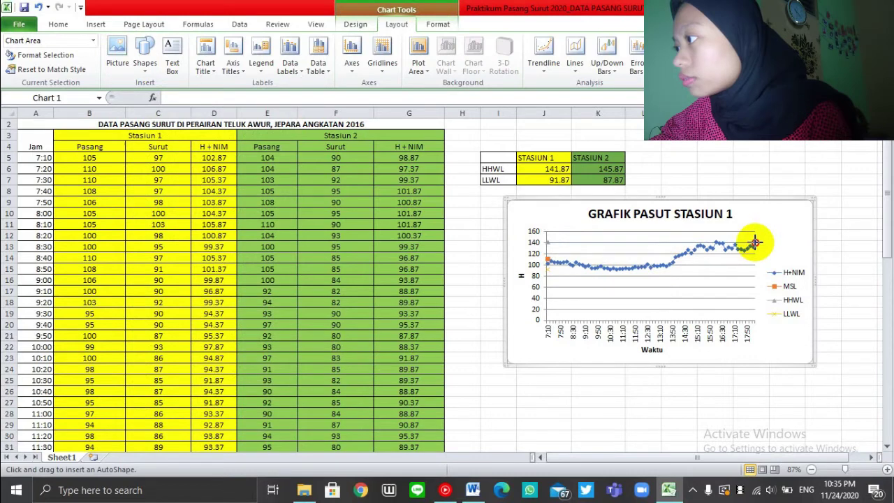
drag(755, 242, 754, 242)
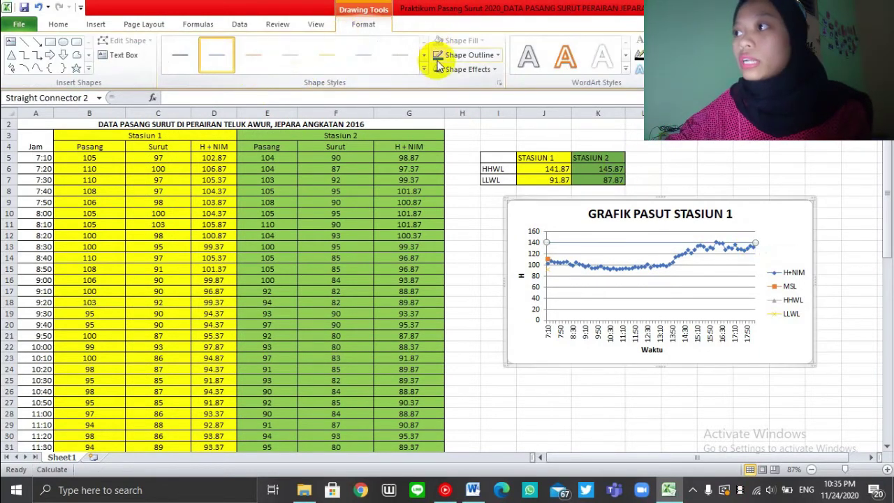
Step: Set the HHWL line's outline weight to 2¼ pt and its colour to a light blue-gray theme colour
click(462, 56)
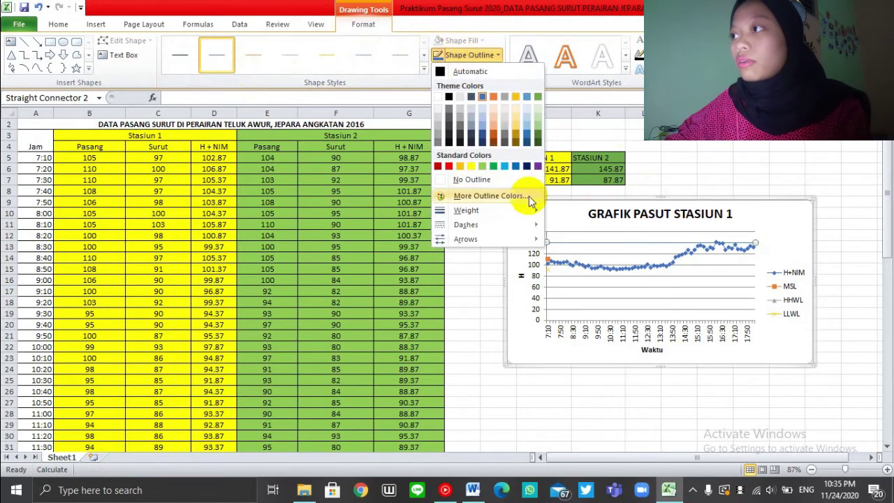
mouse_move(507, 220)
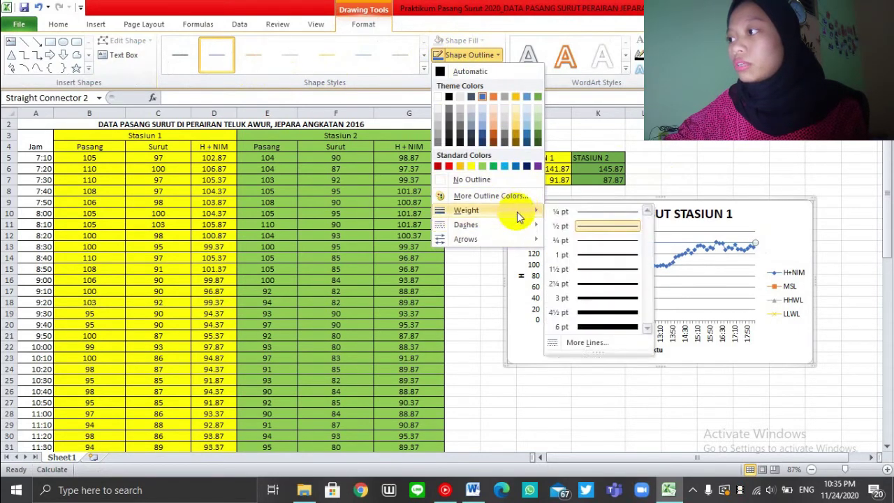
click(609, 289)
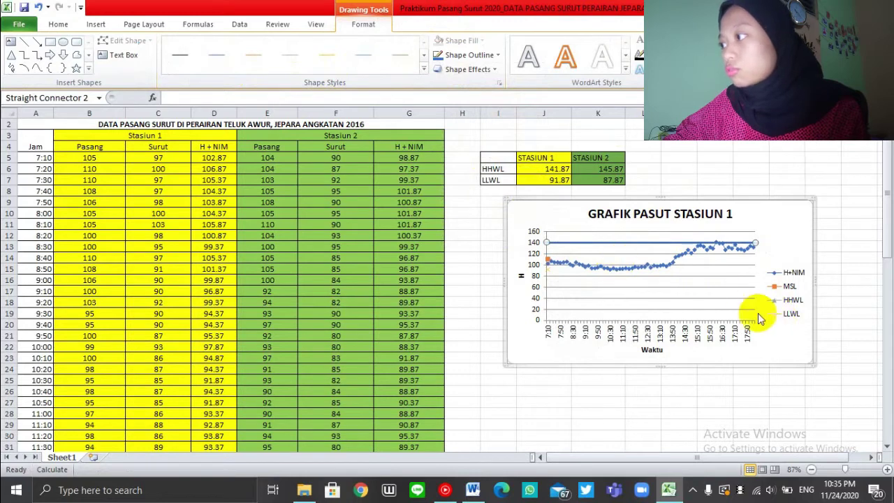
click(482, 56)
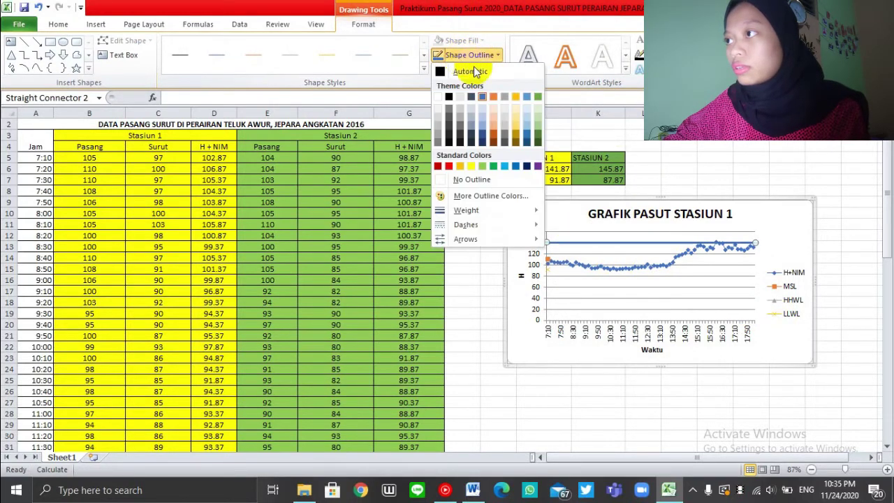
click(472, 117)
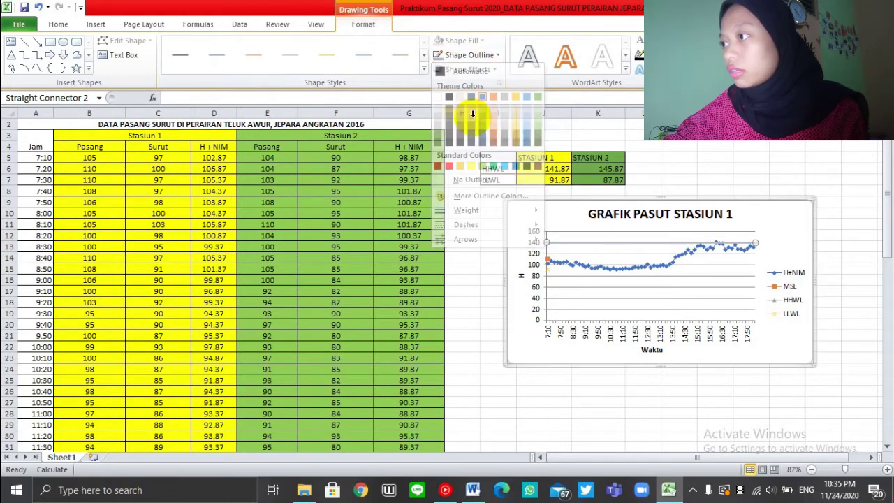
click(786, 234)
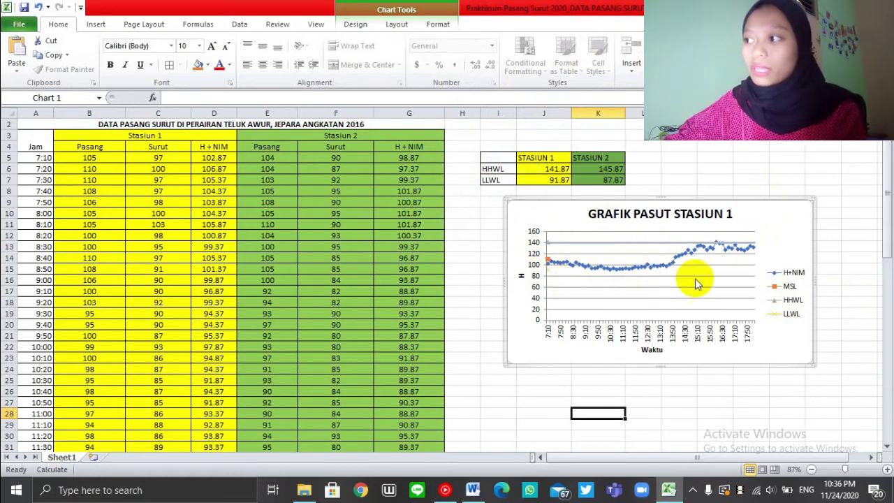
Step: Draw a straight horizontal line across the plot area at the MSL marker and set its weight to 2¼ pt
click(94, 23)
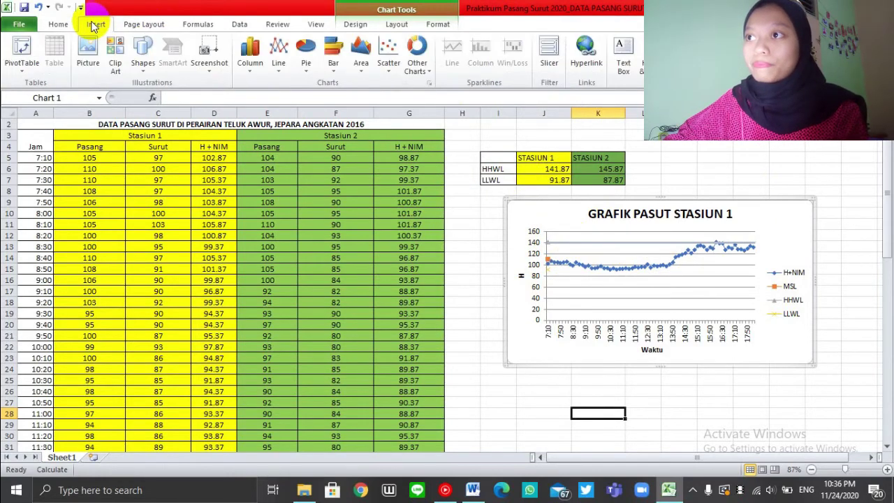
click(142, 49)
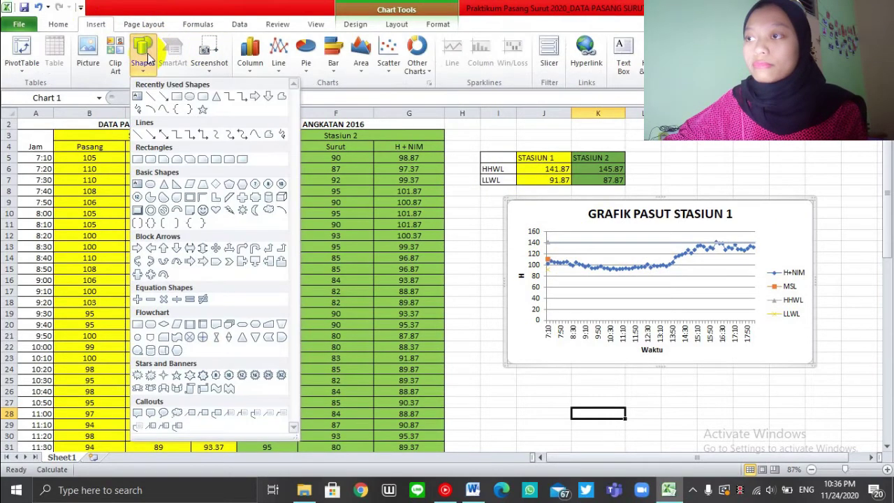
click(151, 97)
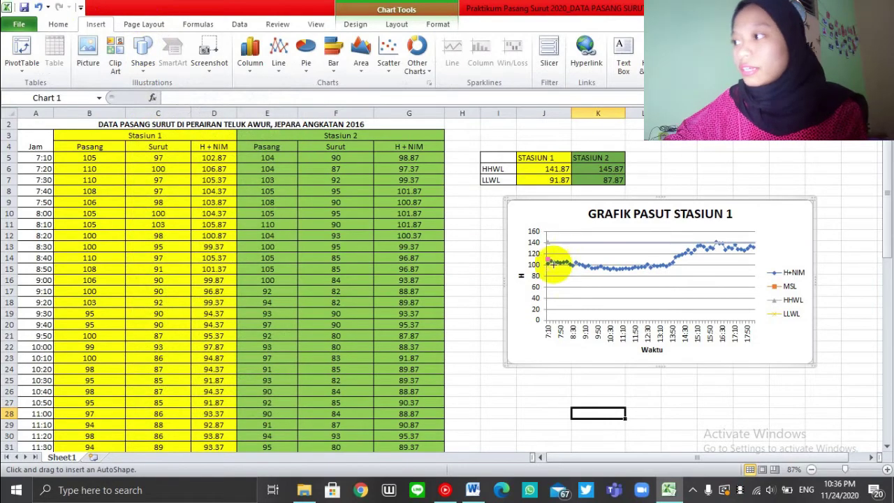
drag(547, 259, 758, 260)
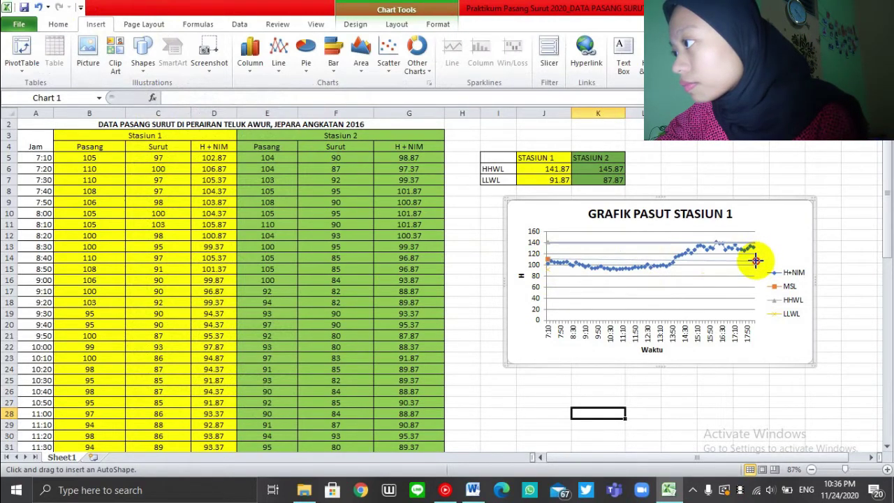
drag(756, 259, 757, 259)
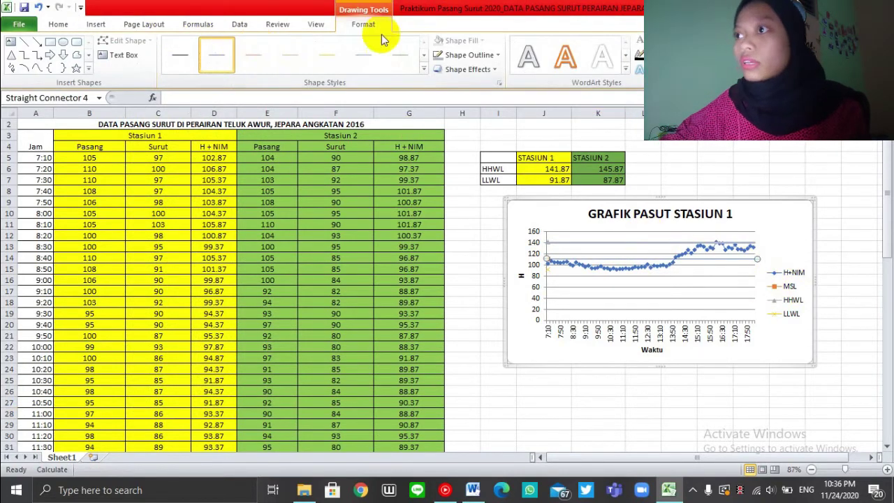
click(461, 55)
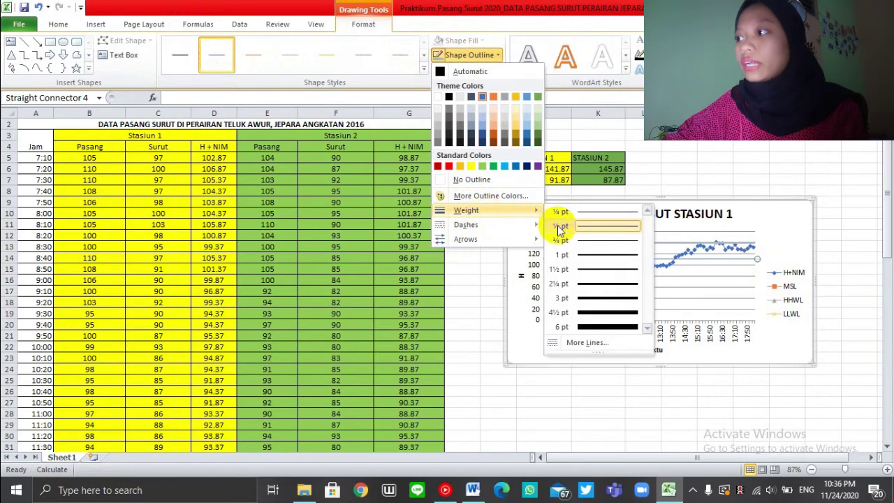
click(589, 290)
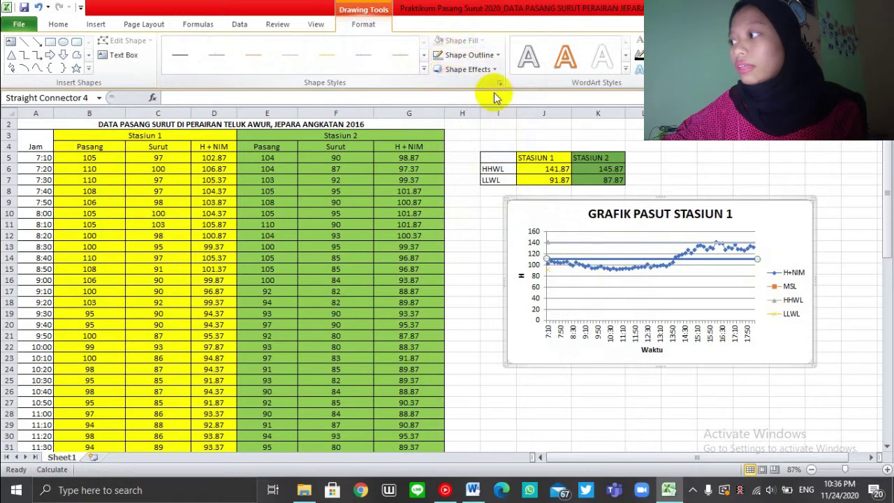
Step: Set the MSL line's outline colour to the orange theme colour
click(464, 56)
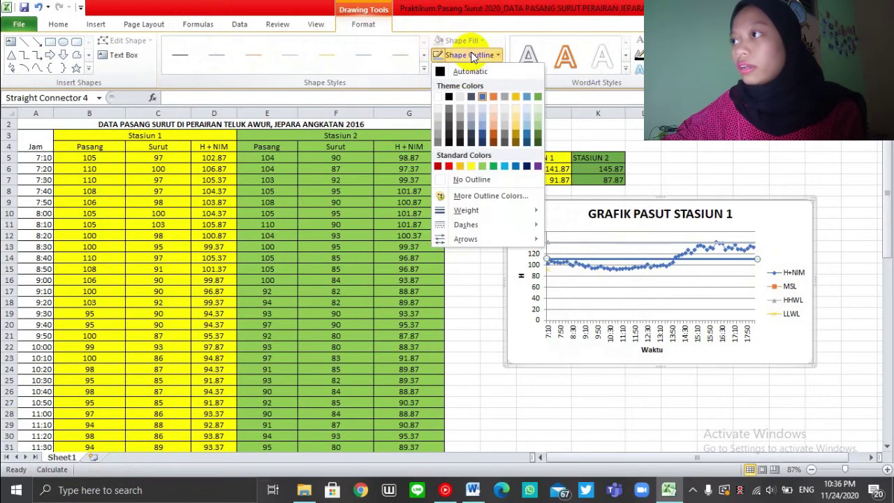
click(495, 96)
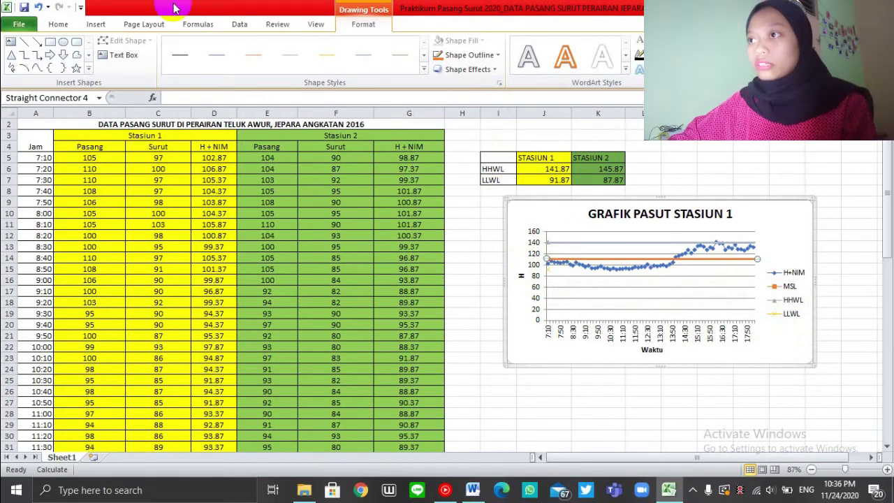
Step: Draw a straight horizontal line across the full width of the plot area at the LLWL marker
click(25, 42)
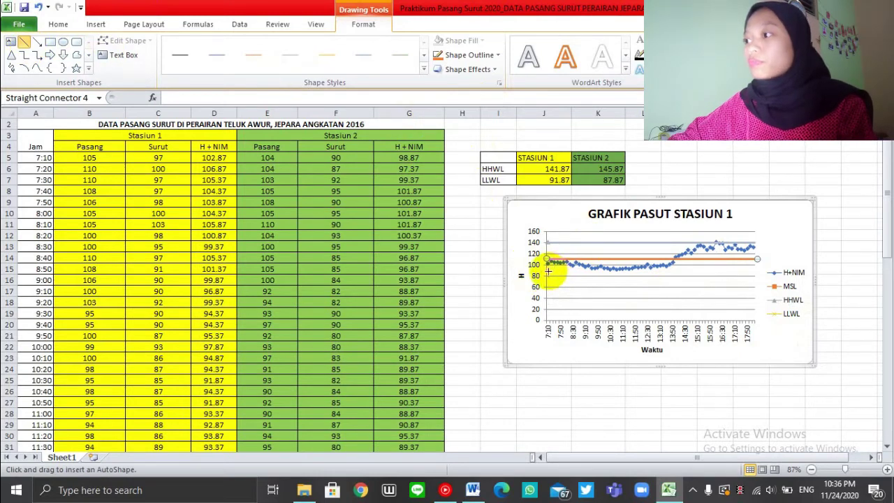
drag(548, 267, 747, 263)
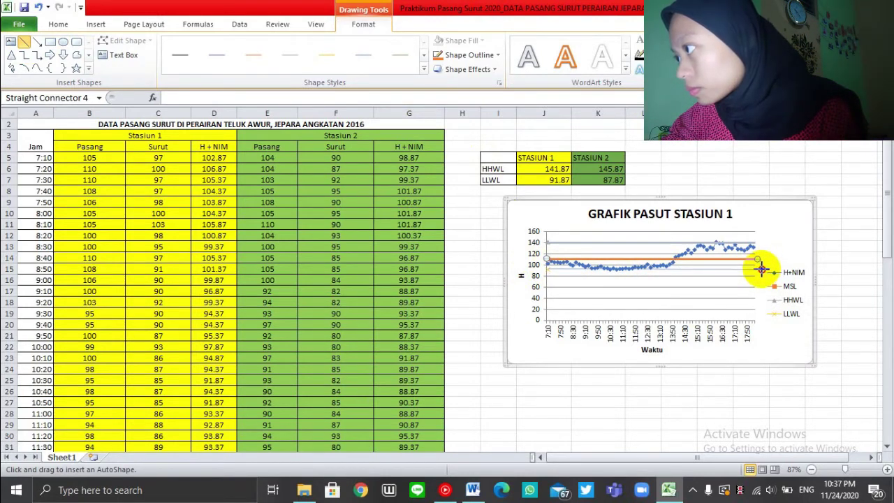
drag(762, 269, 762, 270)
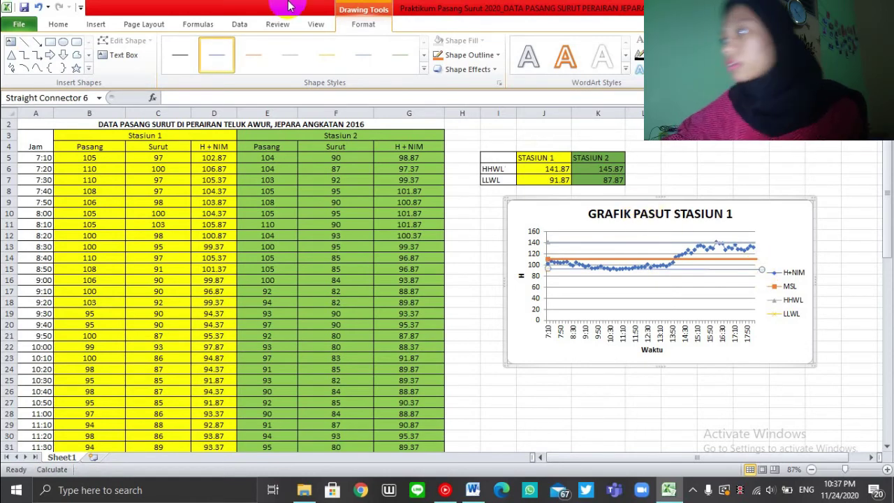
Step: Set the LLWL line's outline weight to 2¼ pt and its colour to standard yellow, then deselect the chart
click(484, 56)
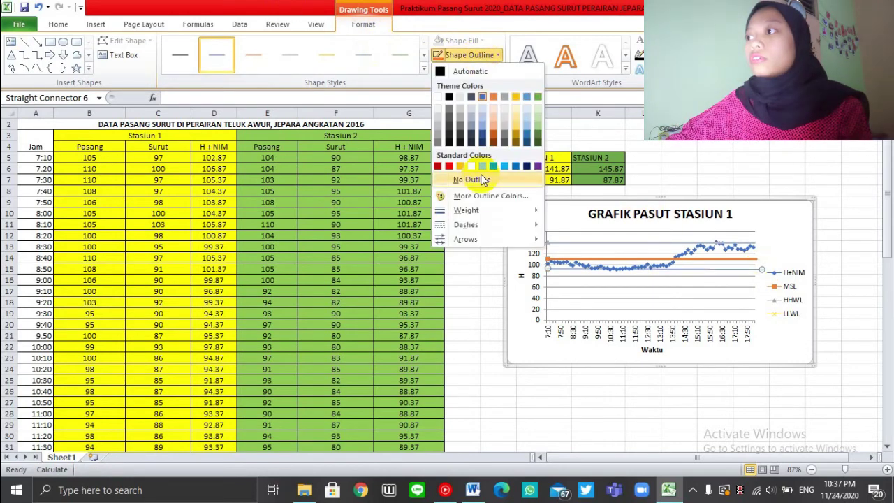
mouse_move(492, 210)
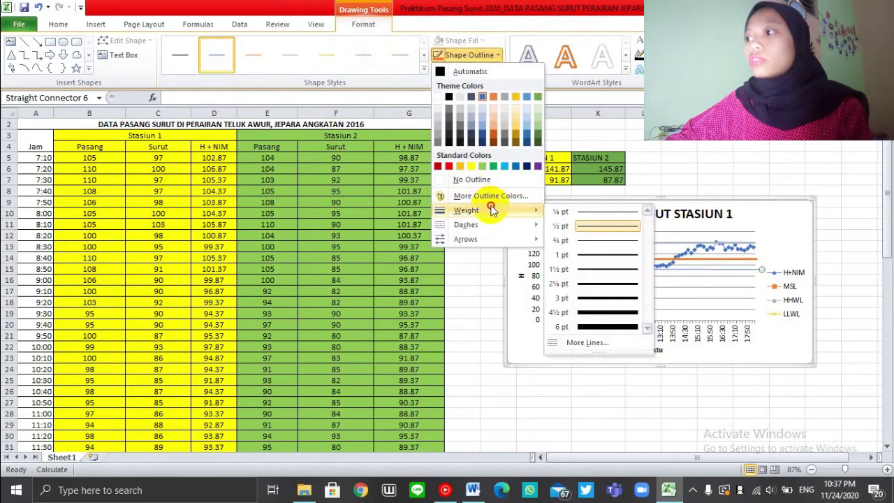
click(588, 287)
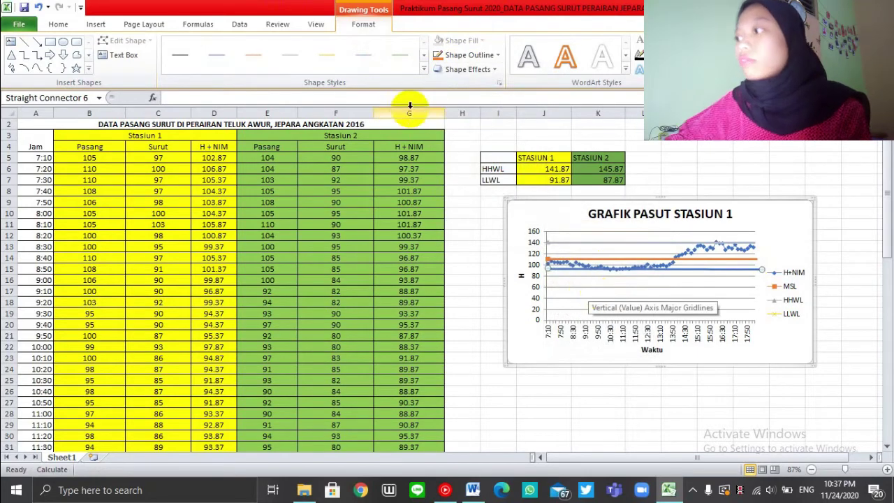
click(459, 56)
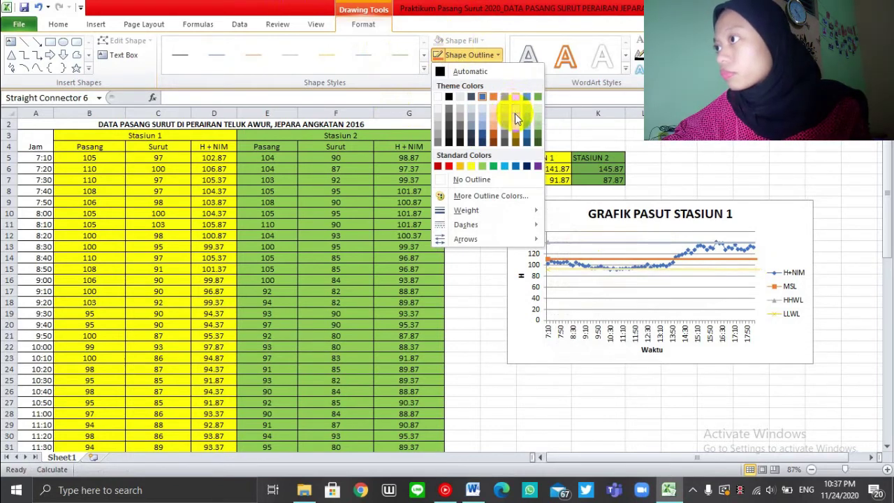
click(472, 166)
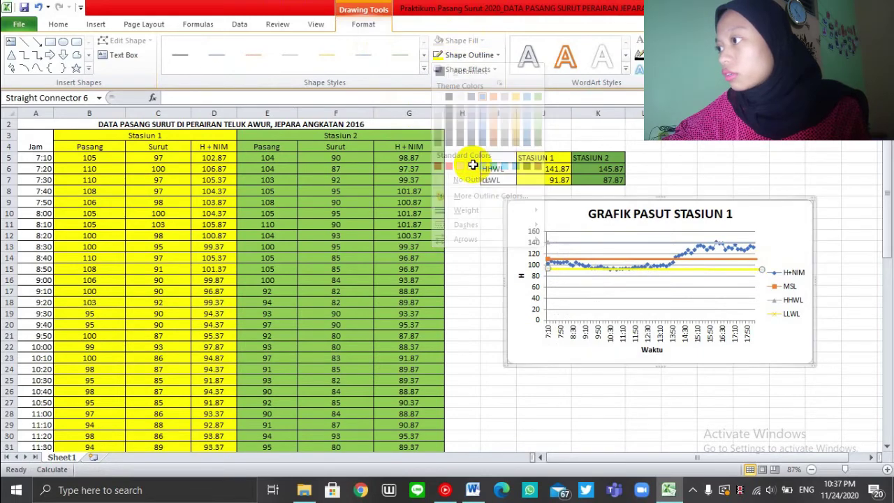
click(860, 246)
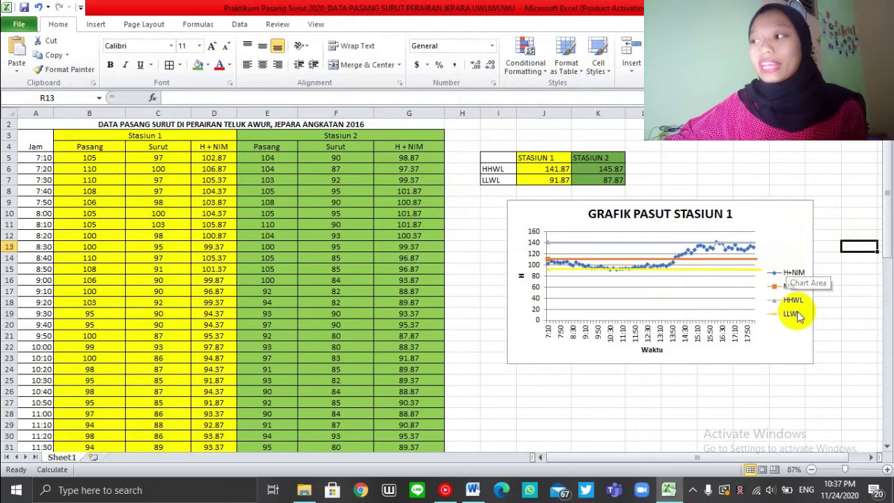
Step: Insert an empty 2-D line chart with markers and place it directly below the Stasiun 1 chart
scroll(798, 316, down, 3)
scroll(798, 315, down, 1)
click(536, 253)
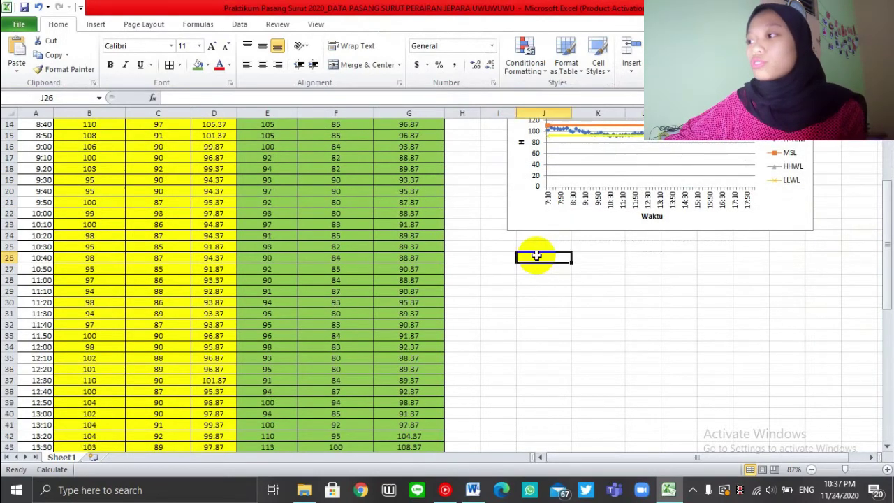
scroll(697, 305, up, 4)
scroll(696, 305, down, 1)
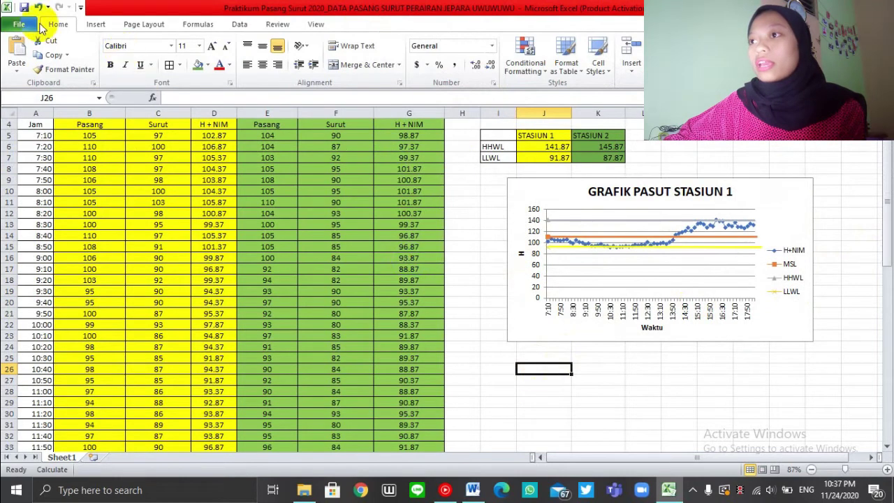
click(93, 26)
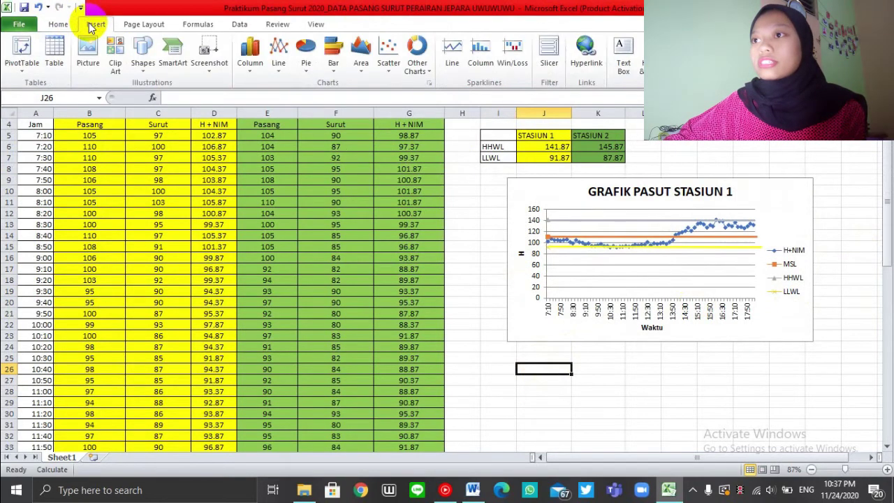
click(290, 70)
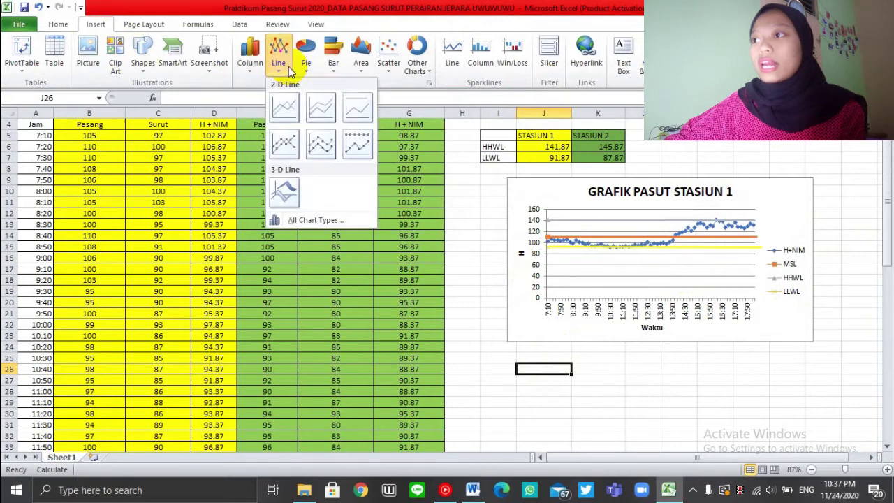
click(283, 152)
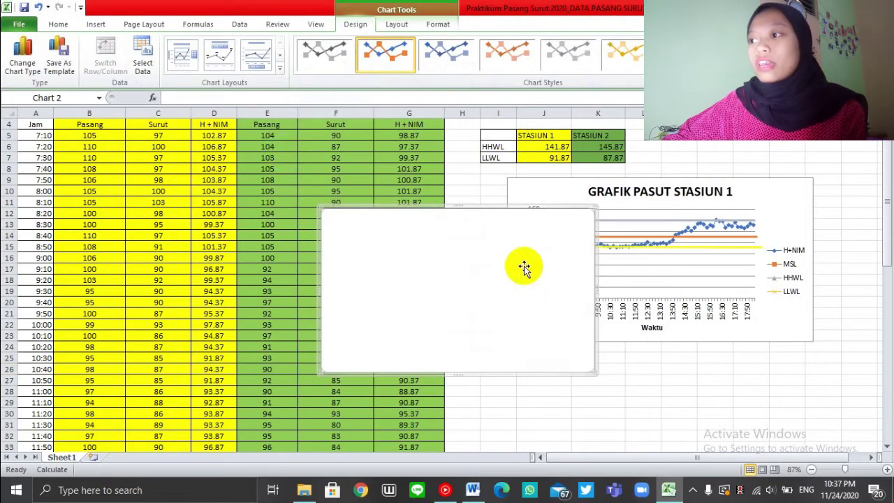
drag(525, 272, 713, 410)
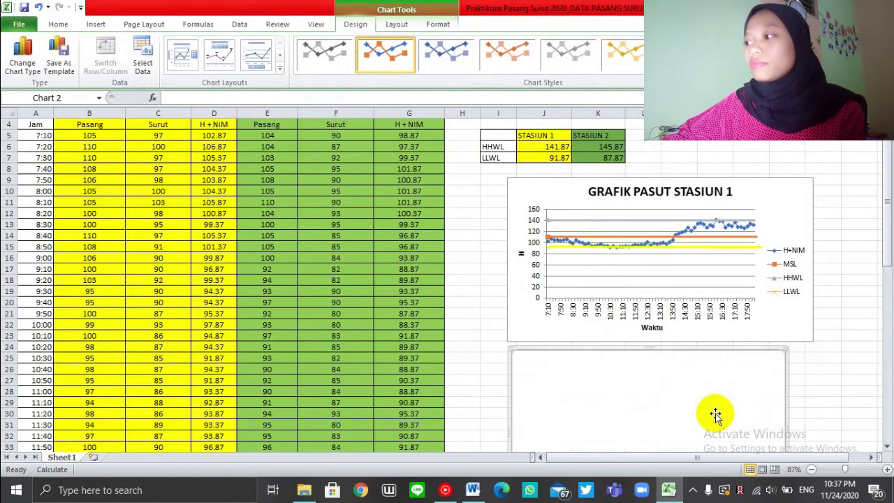
Step: Add a data series named H+ NIM to the new chart with the Stasiun 2 values from G5:G71
right_click(673, 375)
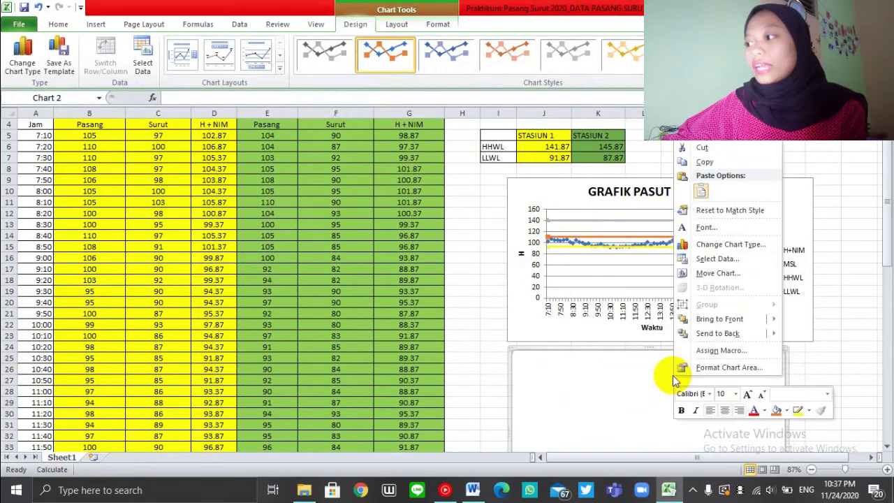
click(688, 257)
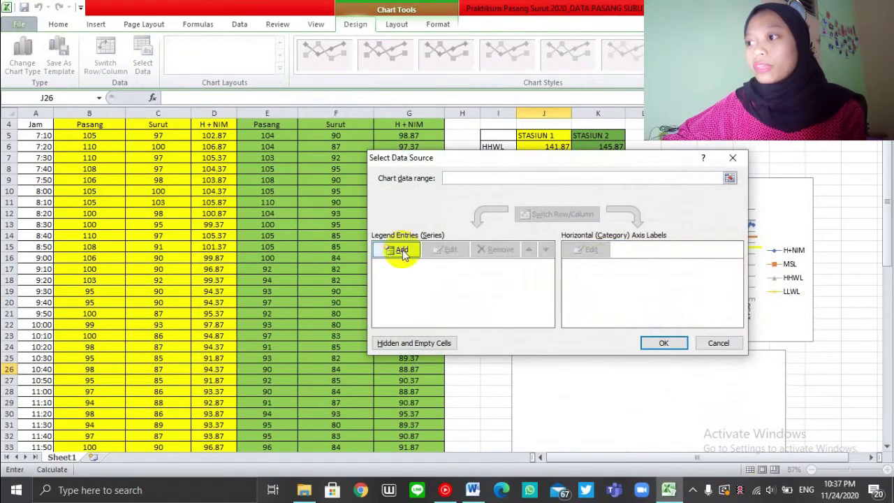
click(405, 248)
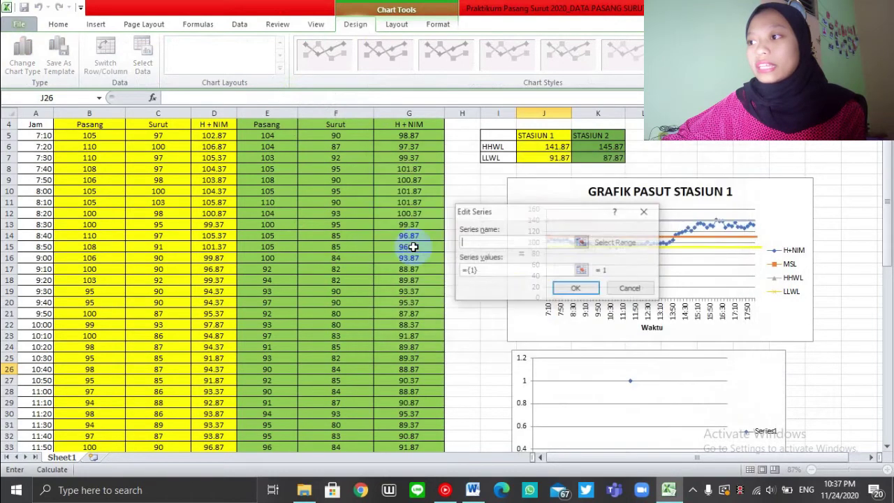
click(487, 243)
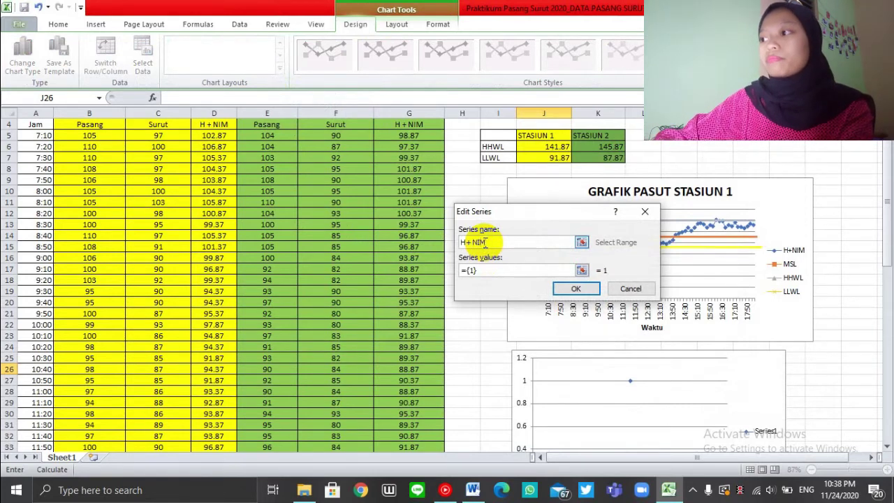
drag(495, 271, 438, 269)
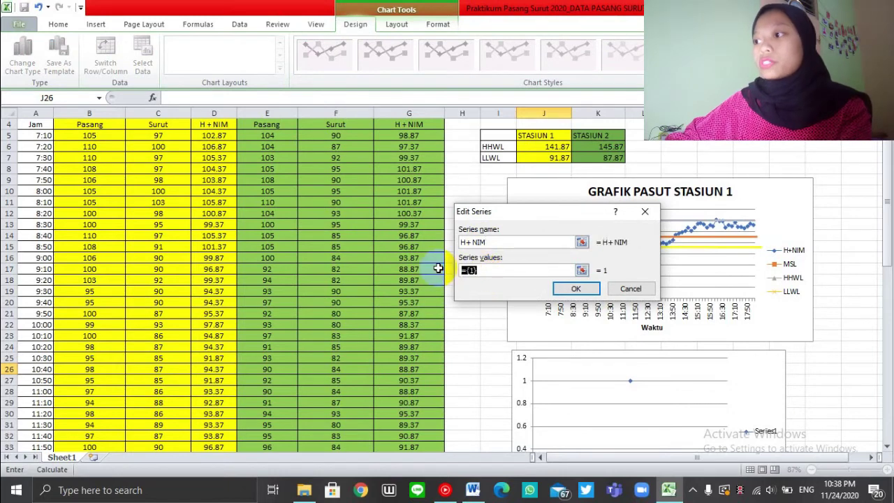
key(BackSpace)
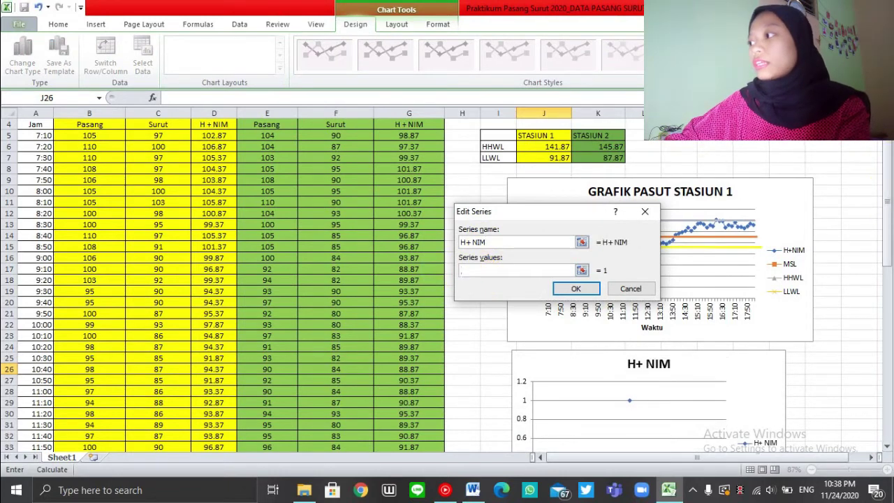
click(879, 169)
drag(888, 155, 881, 143)
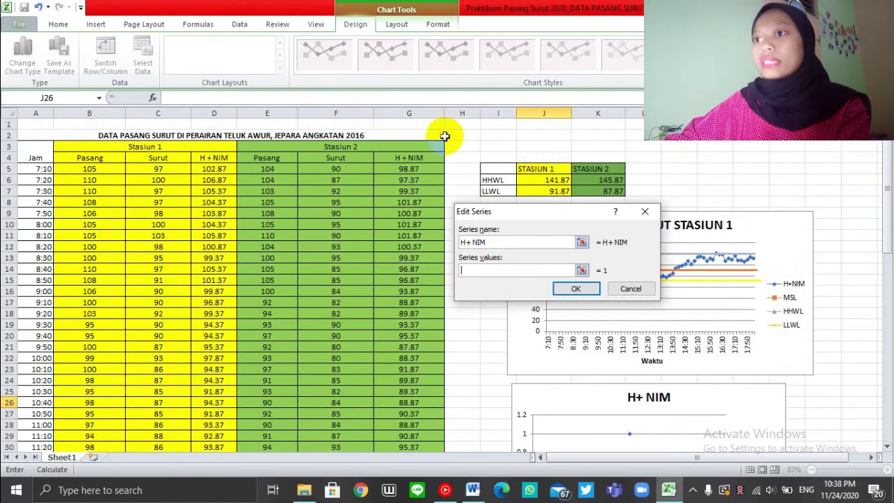
click(433, 169)
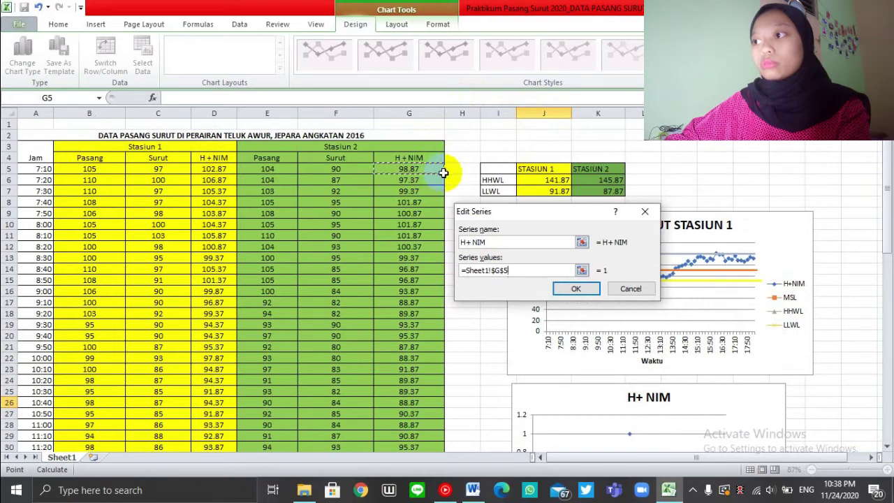
drag(444, 173, 425, 415)
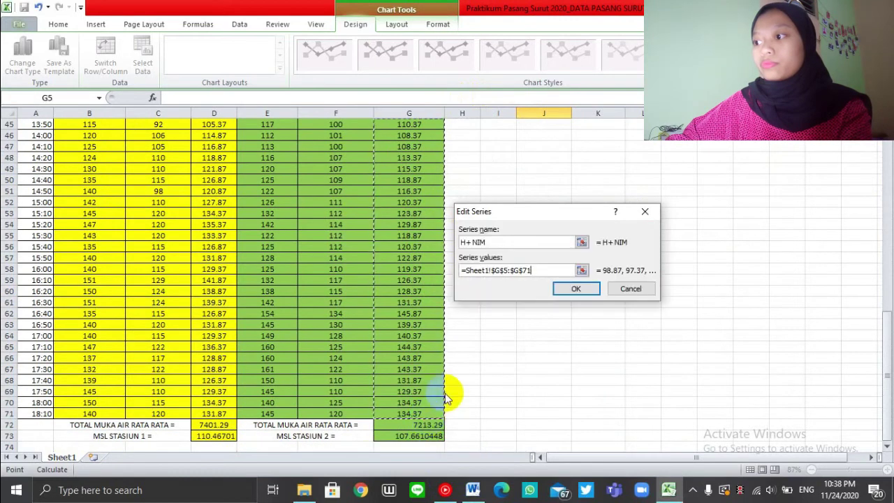
click(577, 287)
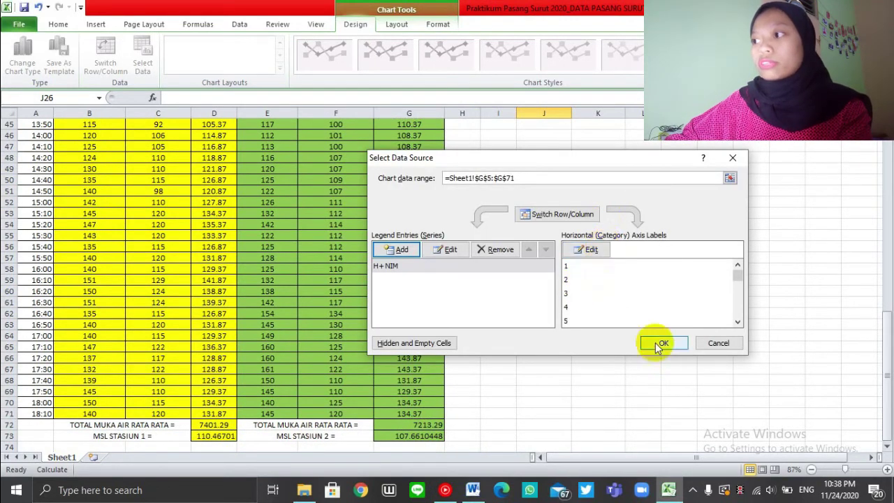
Step: Set the new chart's horizontal axis labels to the times in A5:A71 and apply the data source
click(586, 254)
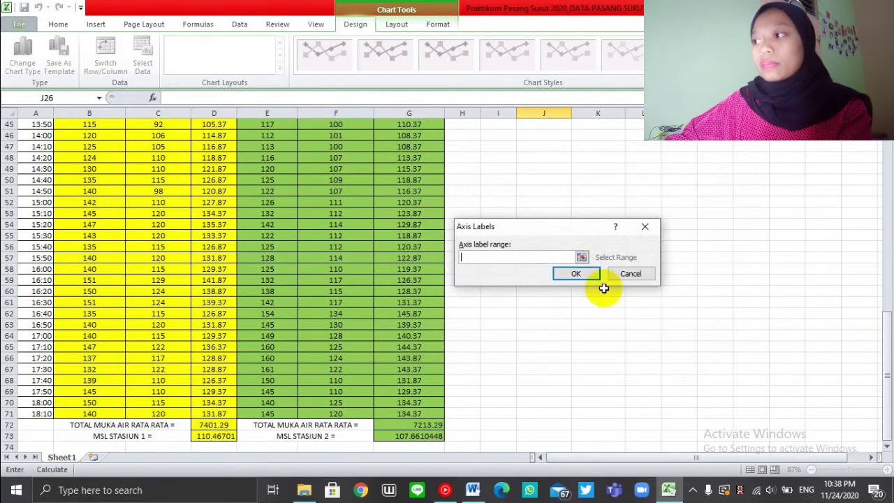
drag(887, 342, 887, 150)
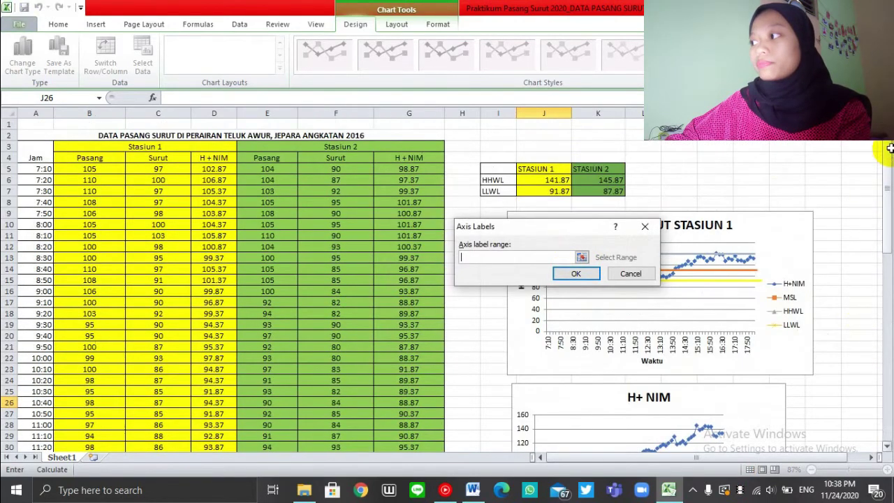
click(37, 168)
drag(37, 171, 39, 414)
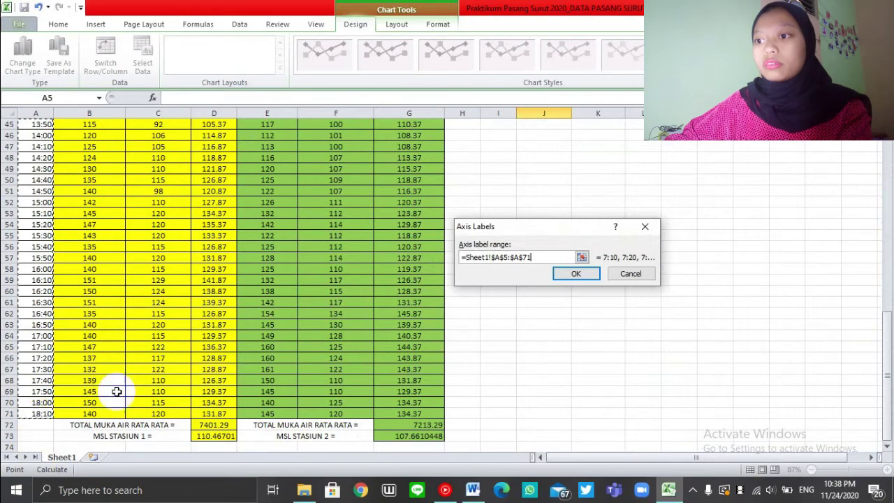
click(577, 271)
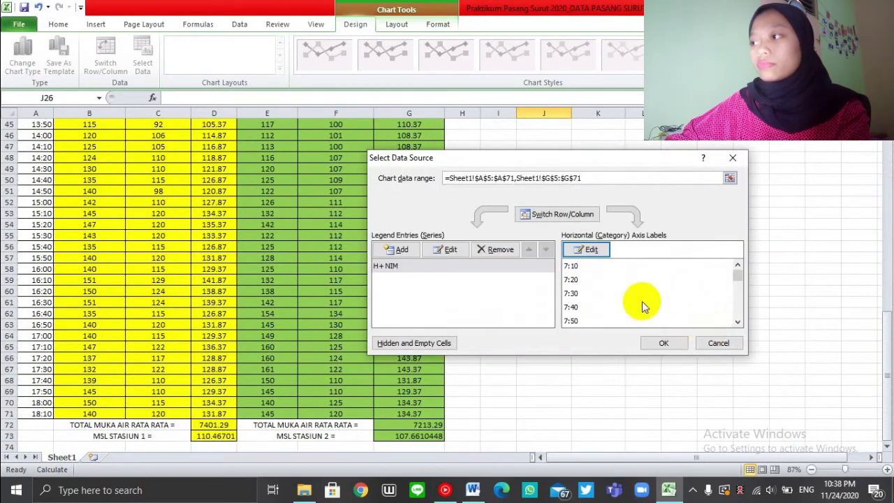
click(663, 343)
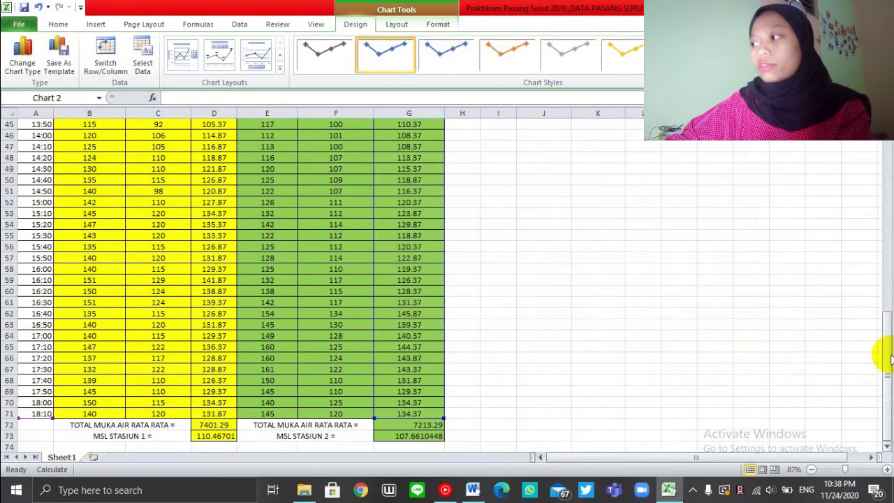
Step: Add a horizontal axis title below the axis of the new Stasiun 2 chart and set its text to Waktu
drag(887, 353, 888, 220)
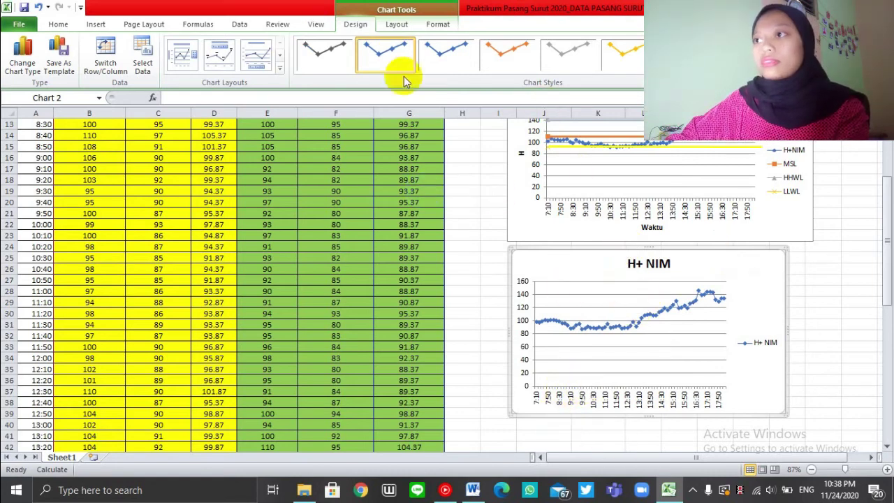
click(394, 23)
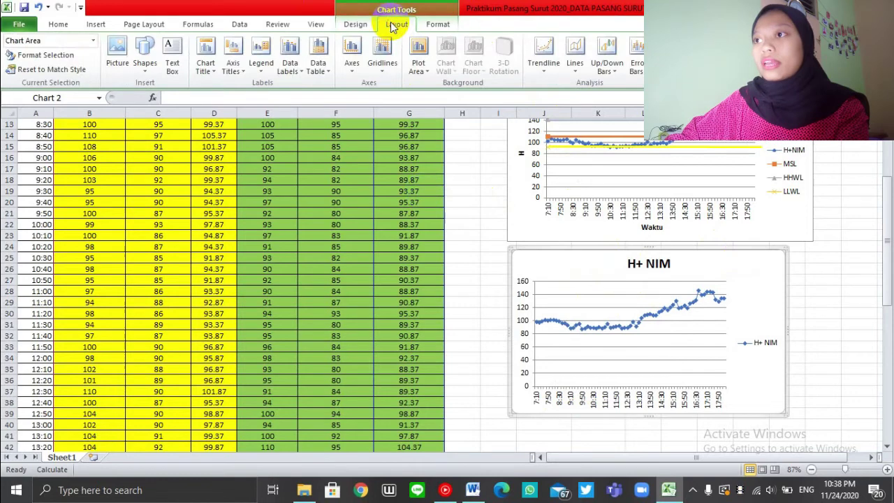
click(232, 66)
mouse_move(250, 87)
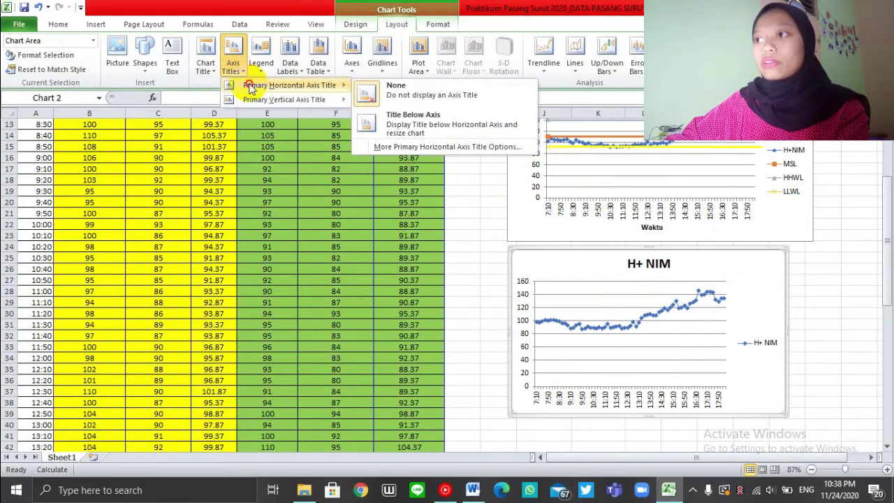
click(406, 140)
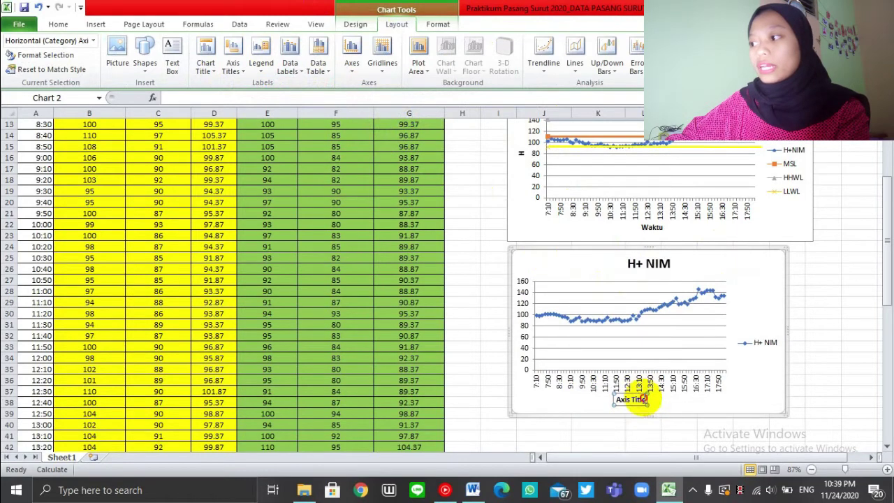
drag(641, 399, 609, 397)
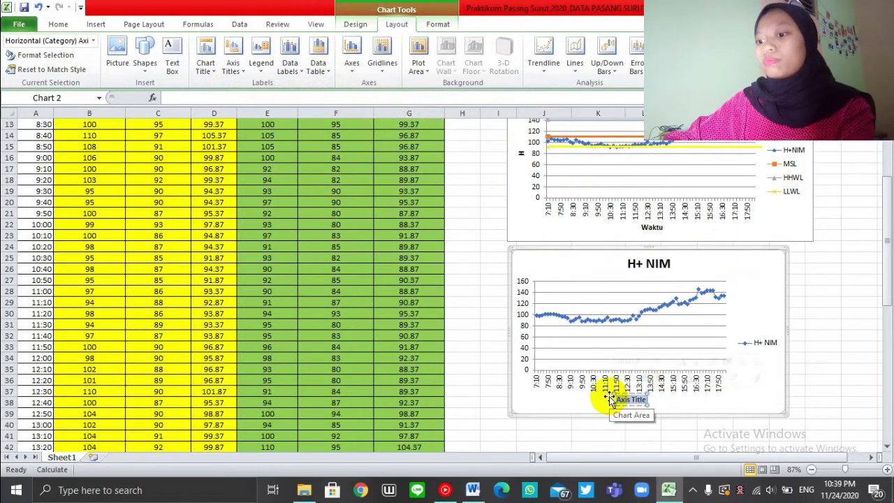
text(Waktu)
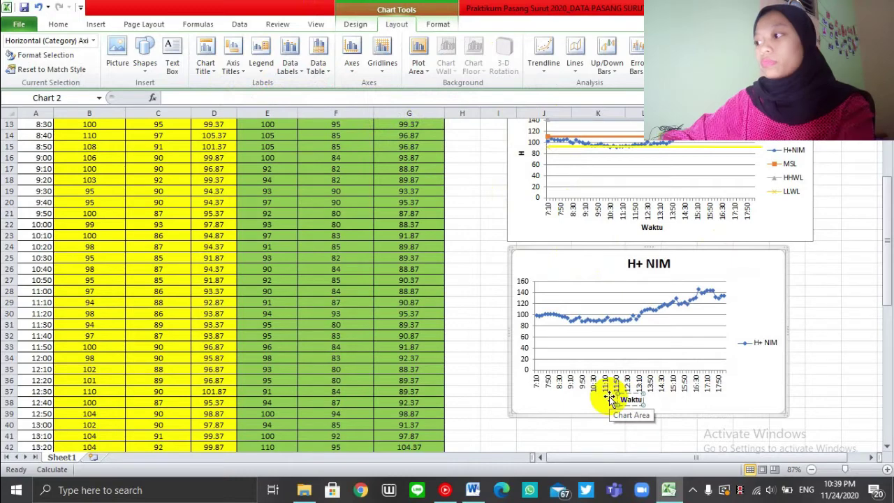
Step: Add a rotated vertical axis title to the Stasiun 2 chart and set its text to H
click(233, 67)
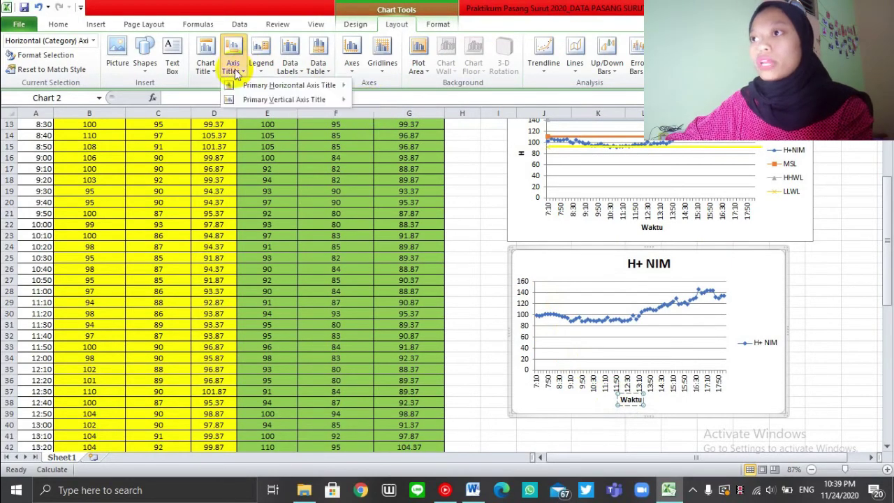
mouse_move(246, 99)
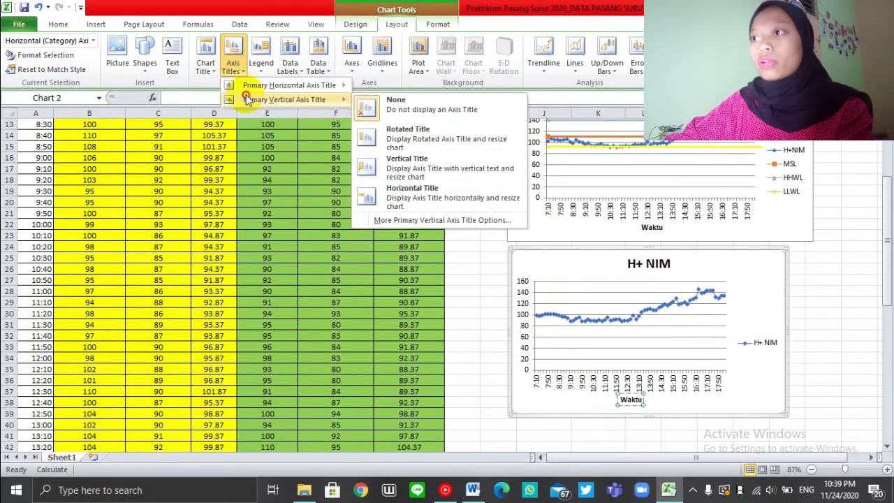
click(408, 134)
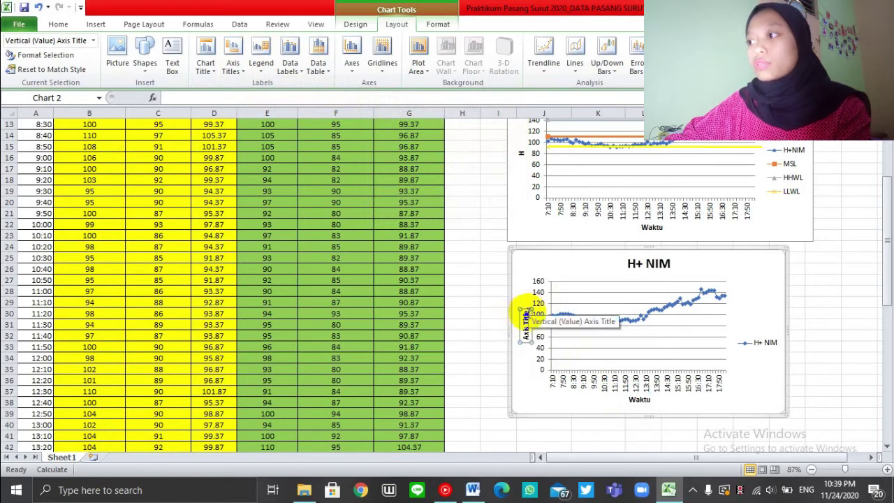
click(526, 354)
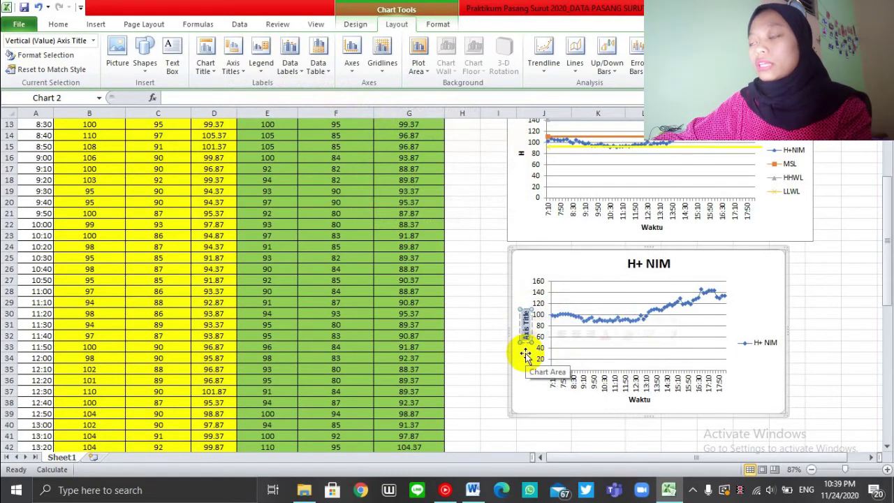
key(BackSpace)
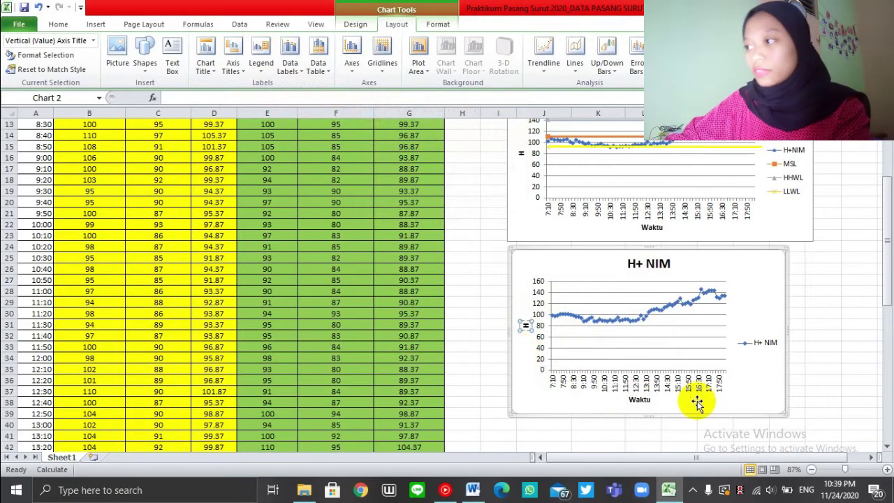
Step: Change the second chart's title to GRAFIK PASUT STASIUN 2 in capitals, matching the Stasiun 1 chart, and deselect the chart
click(671, 263)
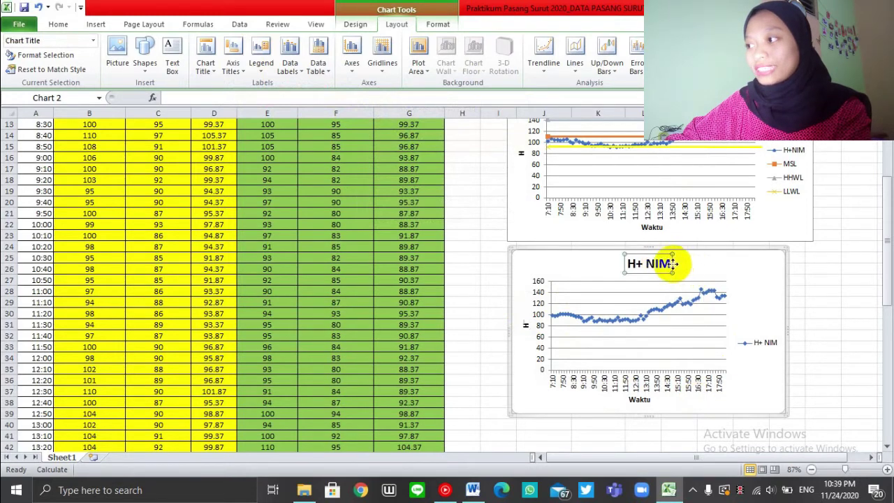
drag(674, 266, 618, 262)
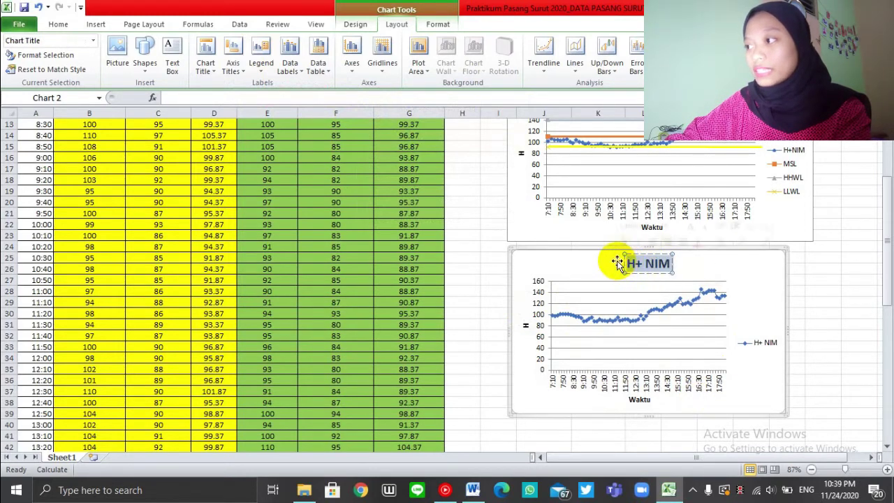
text(graf)
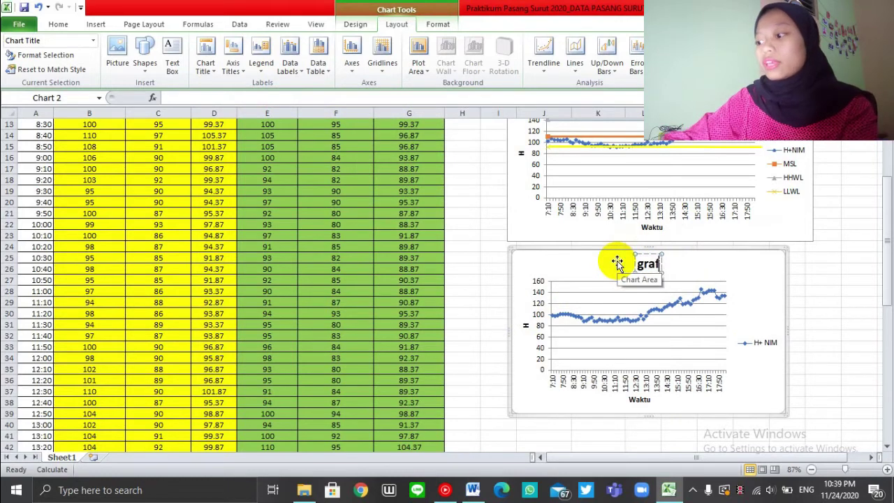
text(ik pasut)
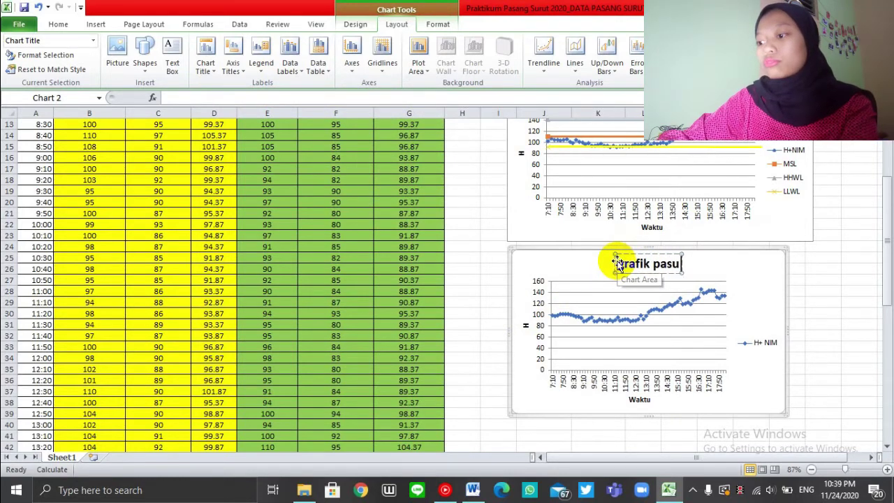
key(BackSpace)
key(BackSpace)
key(BackSpace)
key(BackSpace)
key(BackSpace)
key(BackSpace)
key(BackSpace)
key(BackSpace)
key(BackSpace)
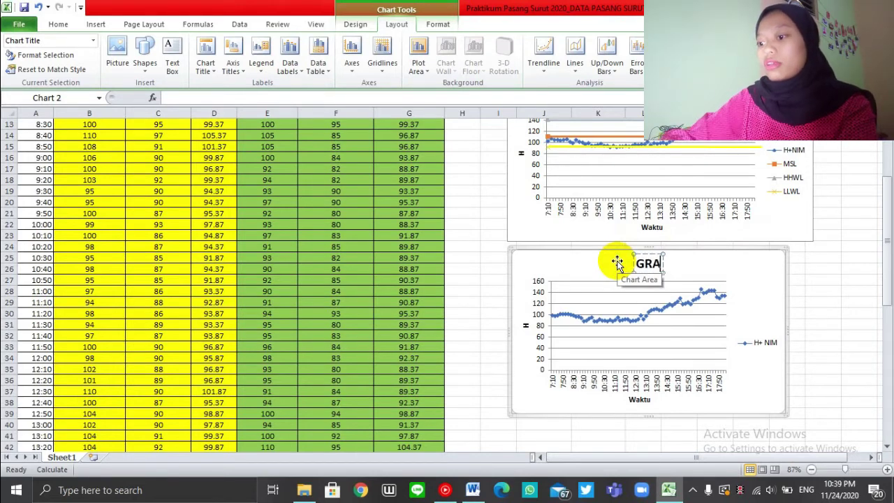
text(FIK)
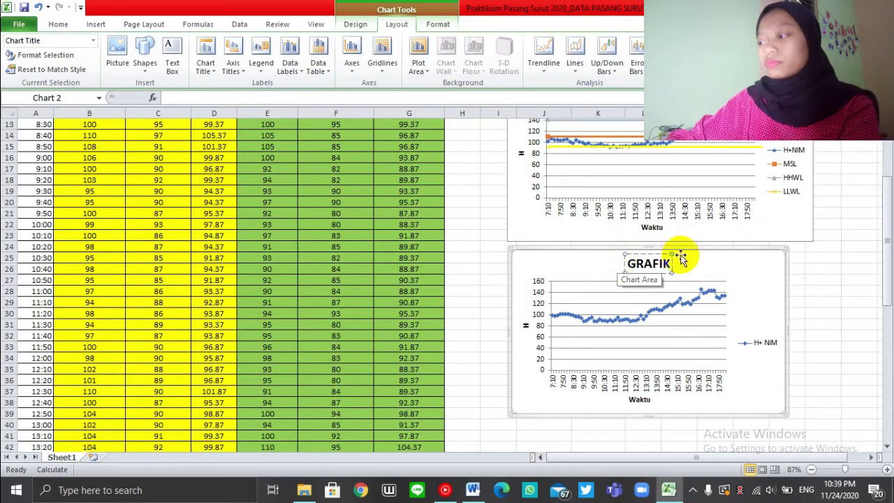
scroll(782, 274, up, 2)
text(P)
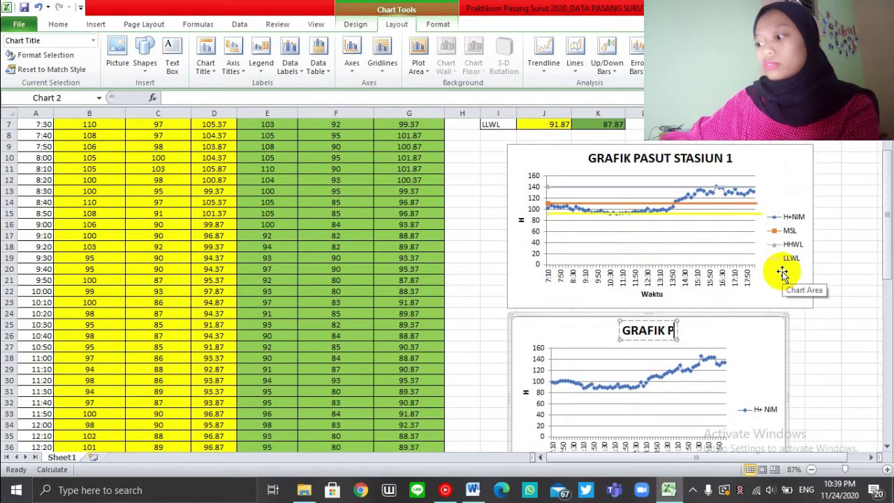
text(ASUT STASIUN 2)
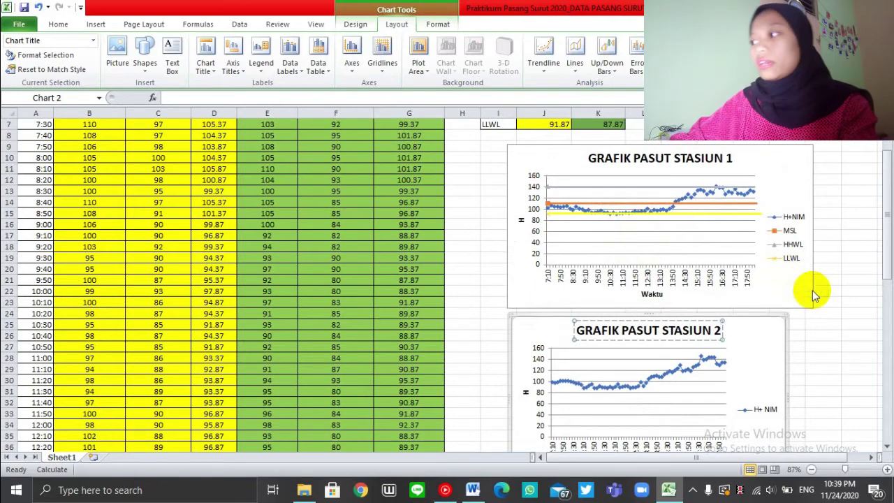
click(822, 334)
Step: Add a data series named MSL to the Stasiun 2 chart, using the Stasiun 2 MSL value in G73
scroll(824, 332, down, 1)
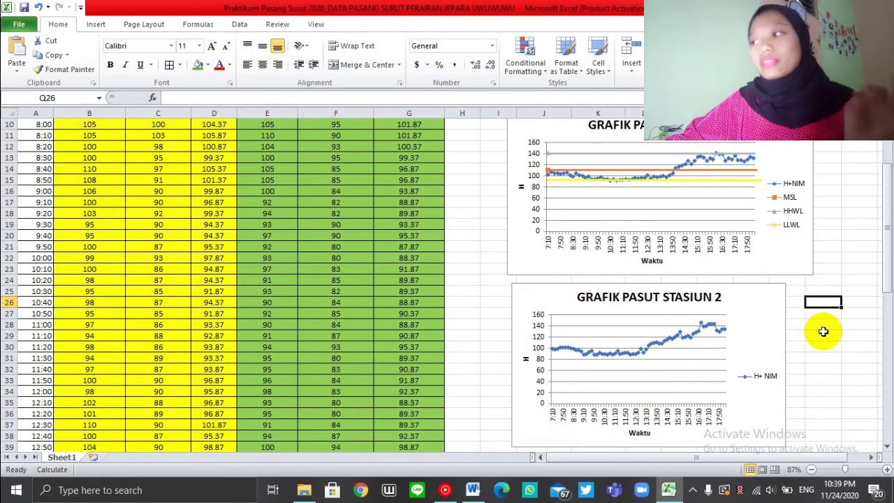
click(750, 313)
right_click(752, 314)
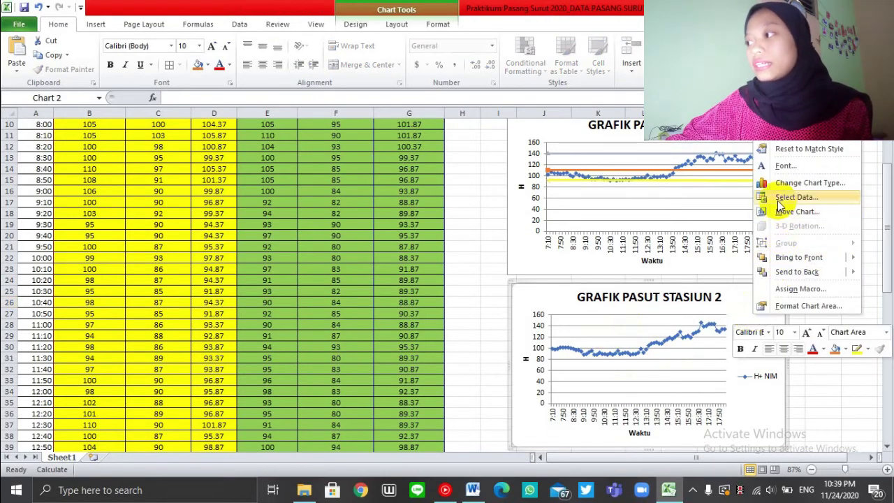
click(778, 200)
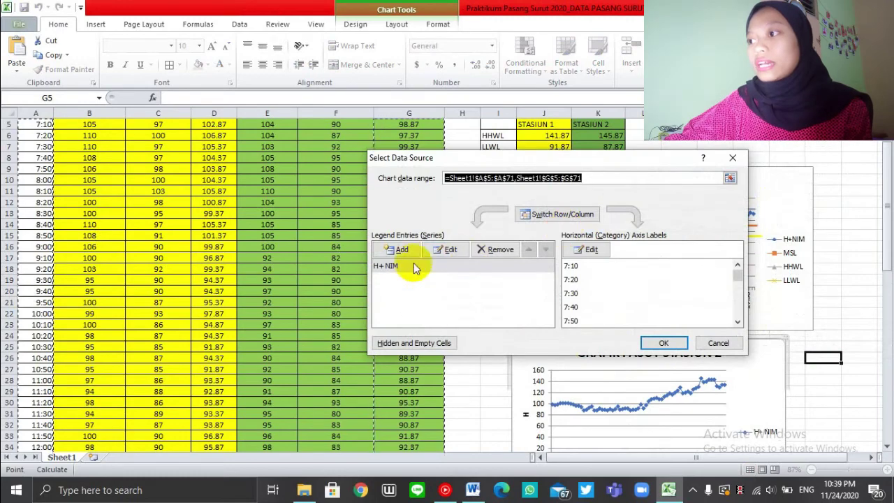
click(408, 254)
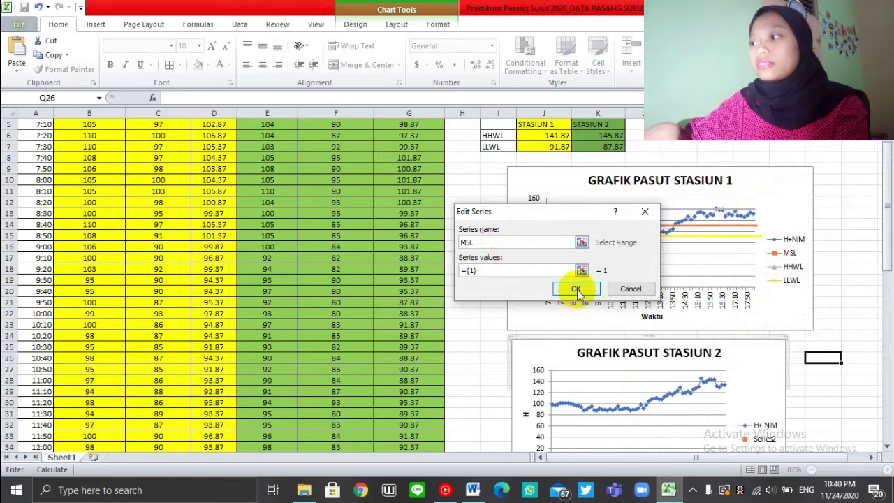
click(482, 270)
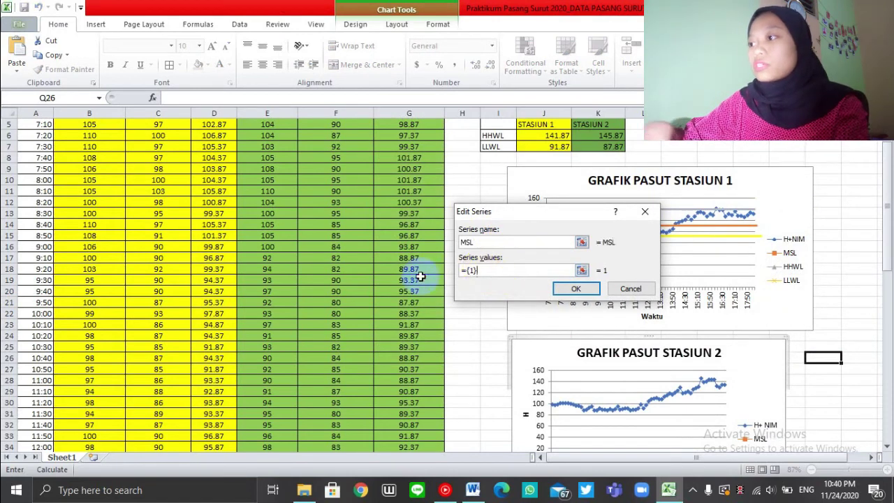
click(479, 271)
drag(474, 270, 457, 275)
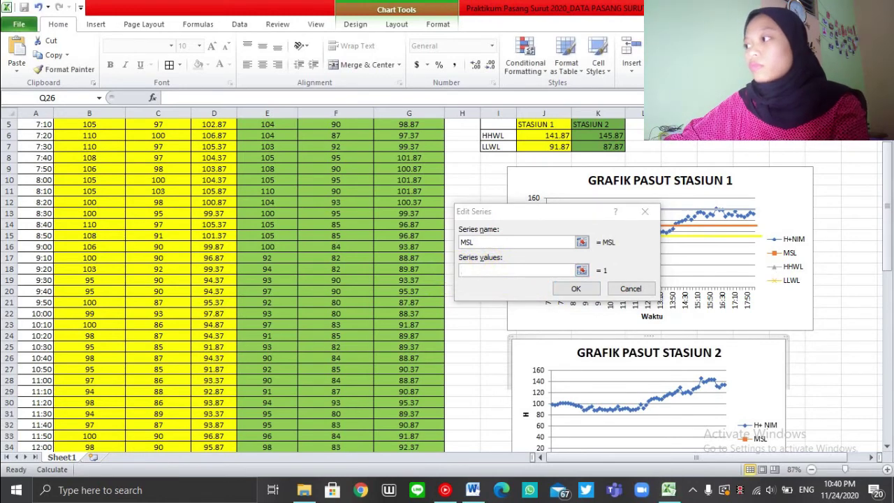
click(884, 240)
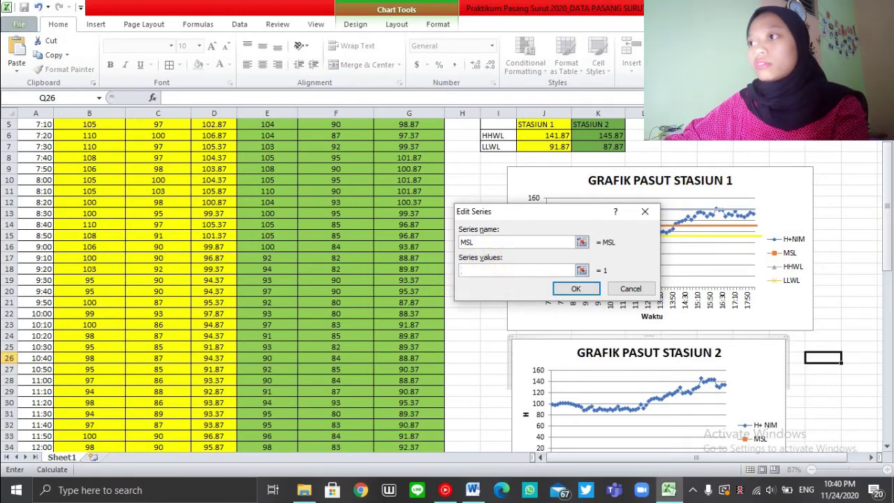
drag(884, 240, 885, 349)
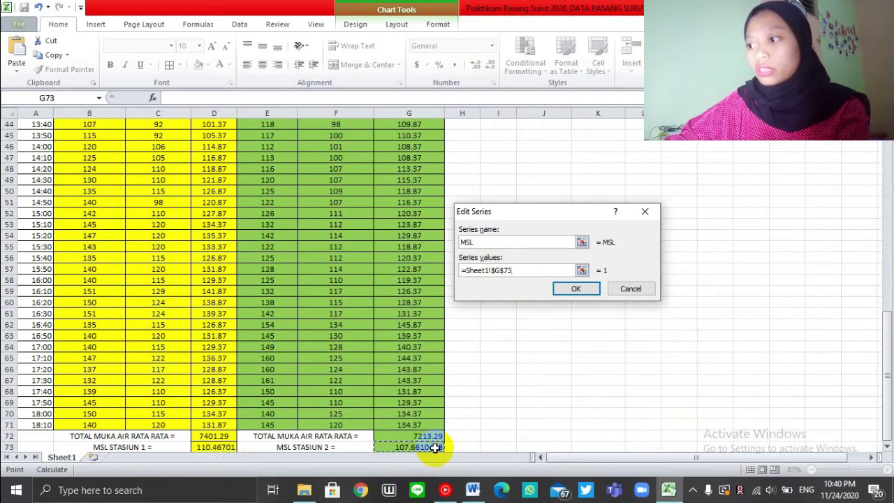
click(574, 289)
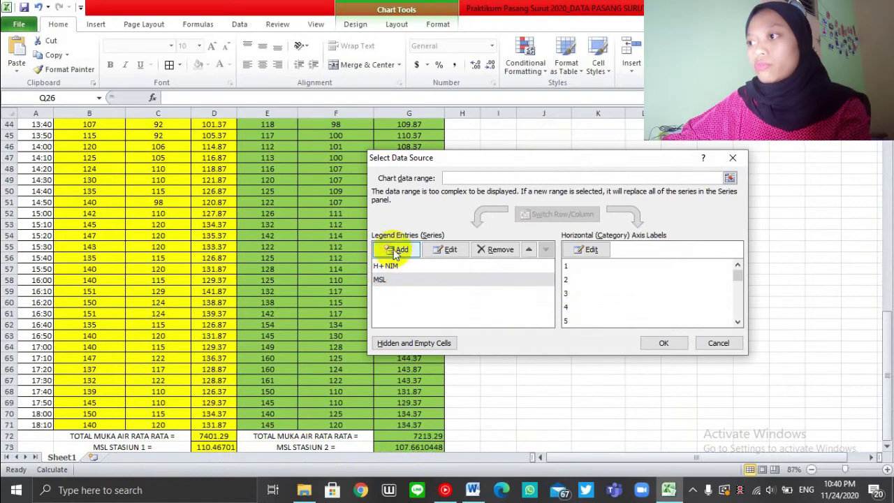
Step: Add a data series named HHWL to the Stasiun 2 chart, using the Stasiun 2 HHWL value in K6
click(396, 250)
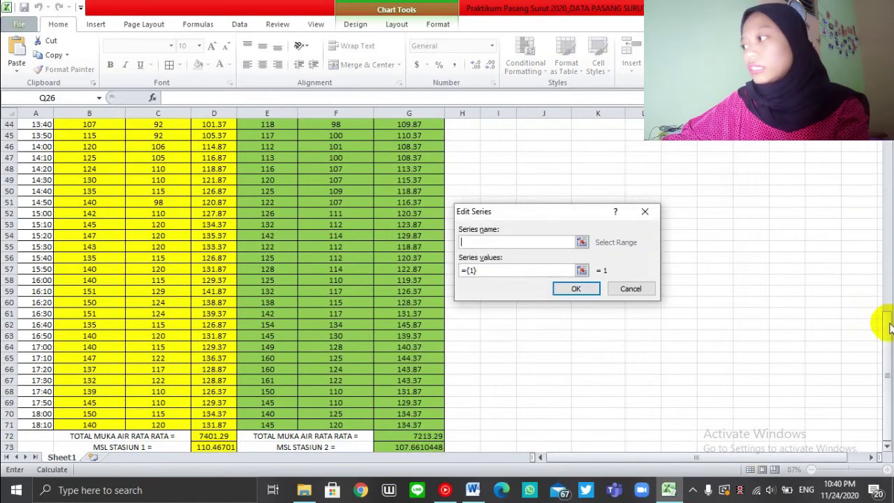
mouse_move(886, 308)
mouse_down()
mouse_move(886, 319)
mouse_move(886, 155)
mouse_up()
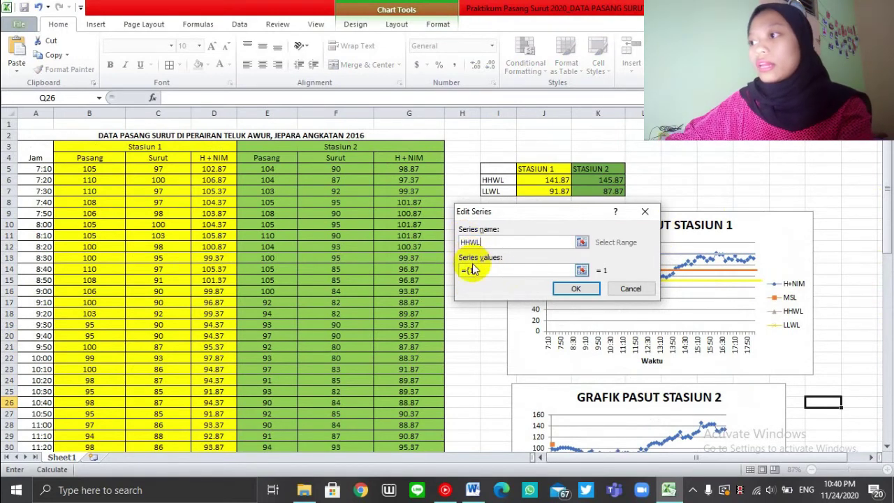
click(470, 271)
drag(469, 271, 455, 272)
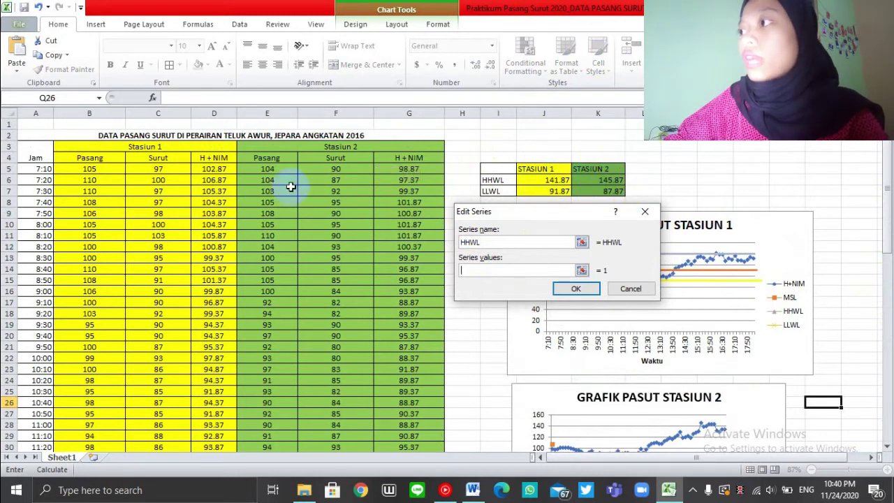
drag(598, 169, 609, 180)
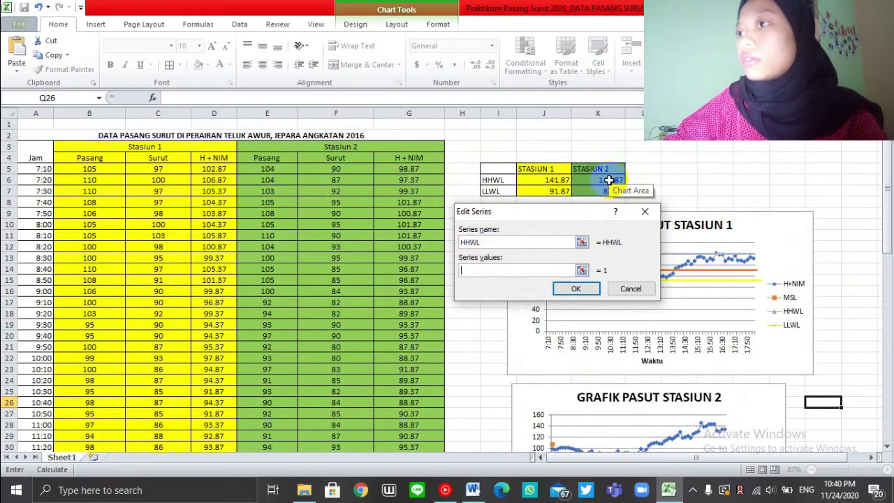
click(609, 180)
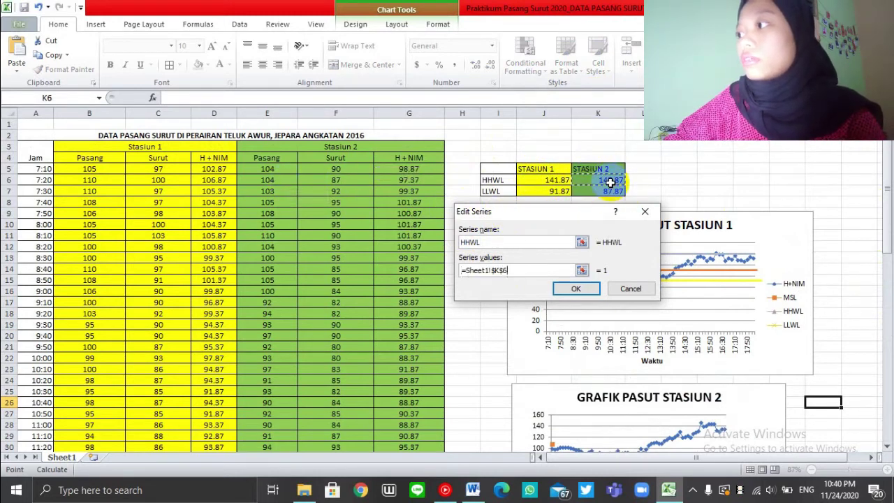
click(580, 289)
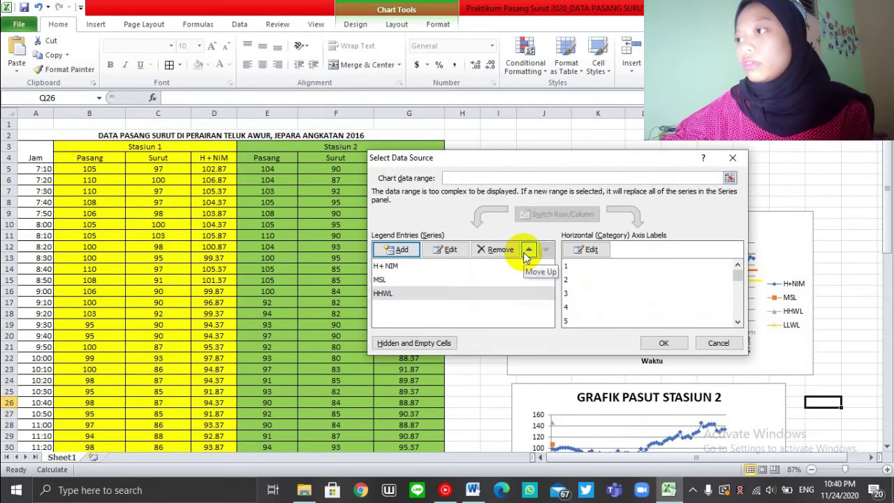
Step: Add a data series named LLWL to the Stasiun 2 chart, using the Stasiun 2 LLWL value in K7, and apply the data source changes
click(388, 251)
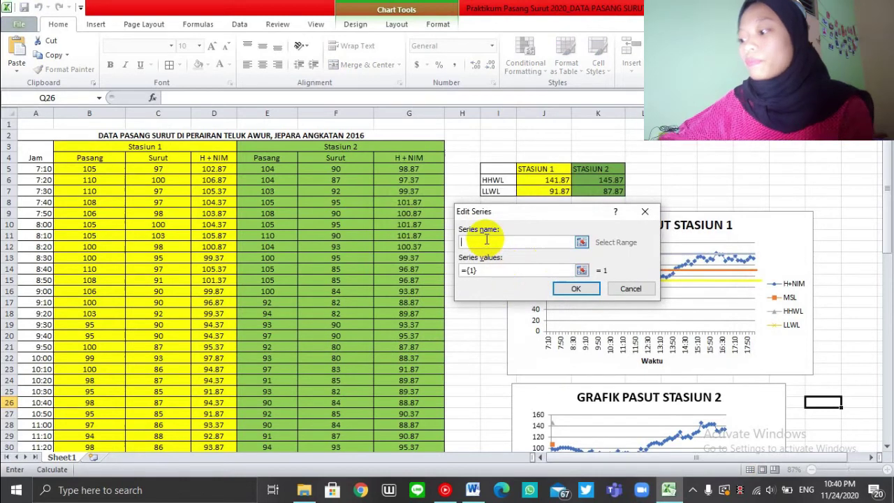
text(LLWL)
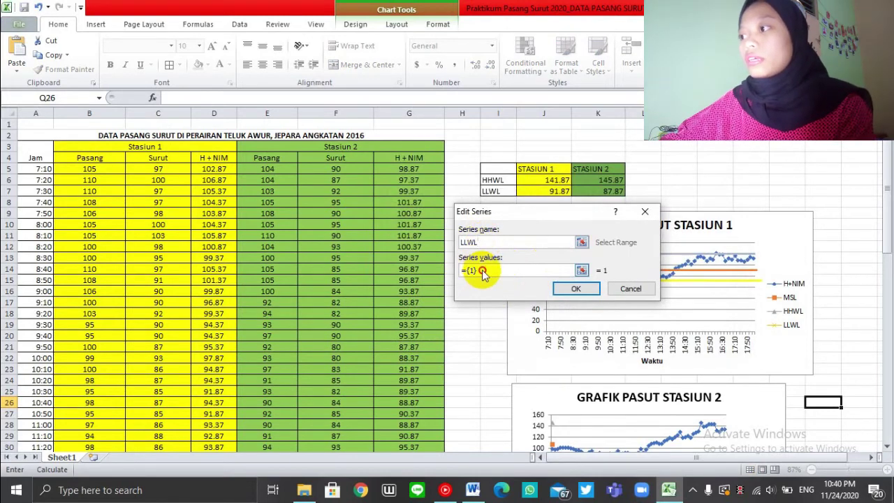
drag(488, 271, 461, 273)
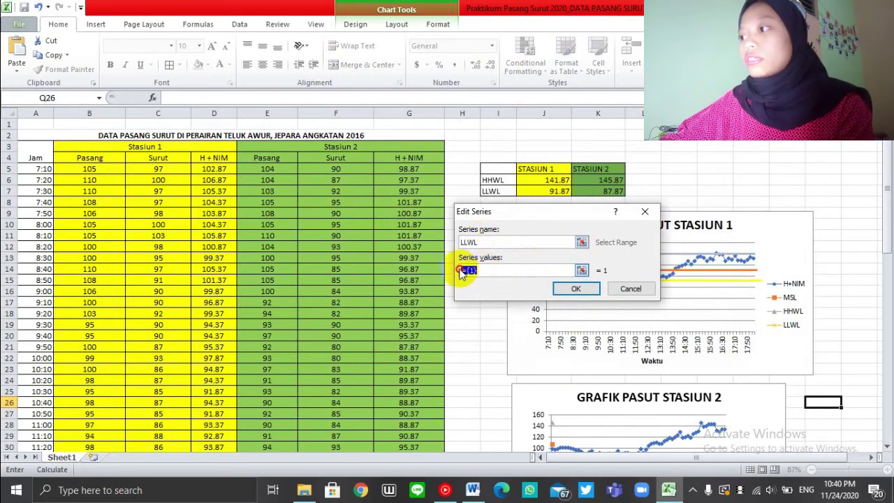
drag(609, 181, 616, 191)
click(617, 192)
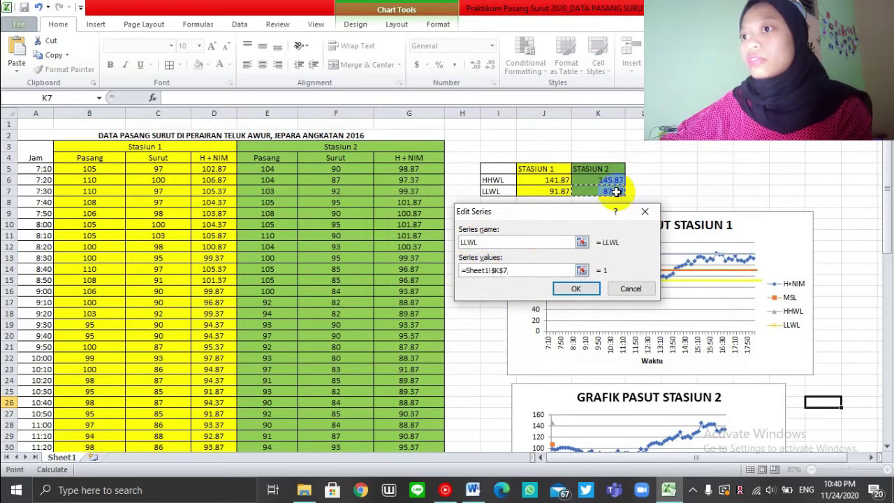
click(592, 292)
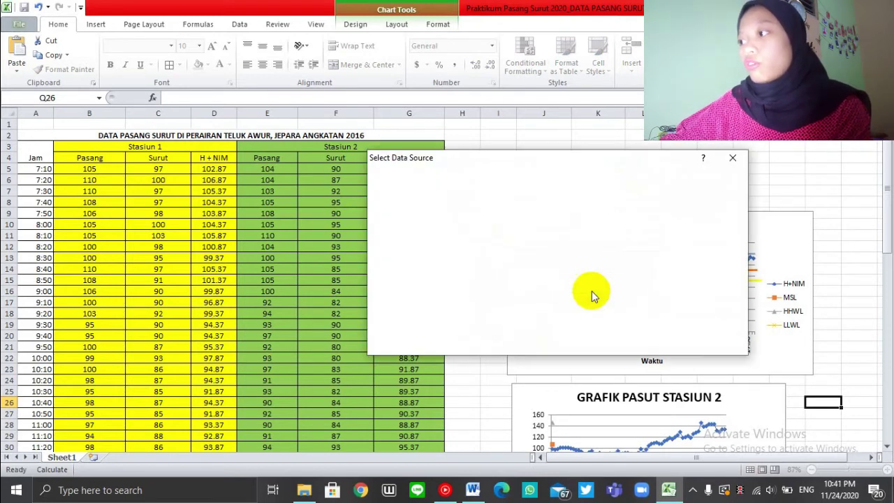
click(669, 343)
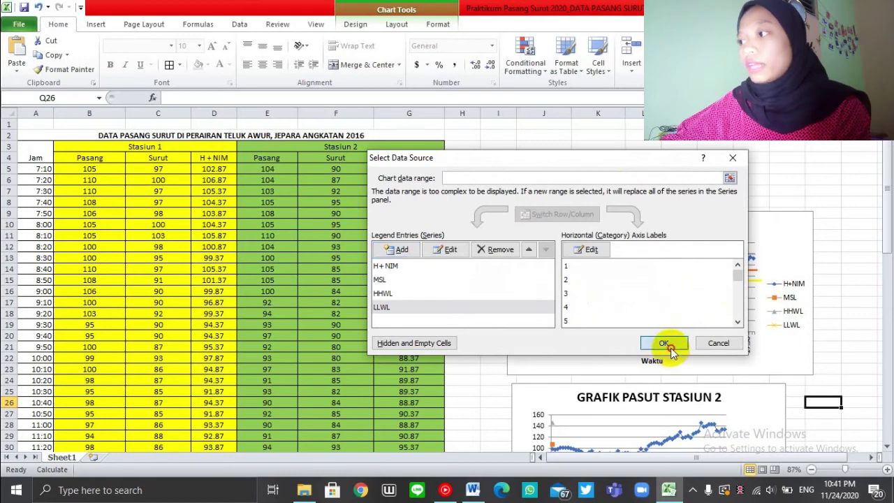
Step: Widen the Stasiun 2 chart to about the width of the Stasiun 1 chart above it
drag(888, 218, 888, 224)
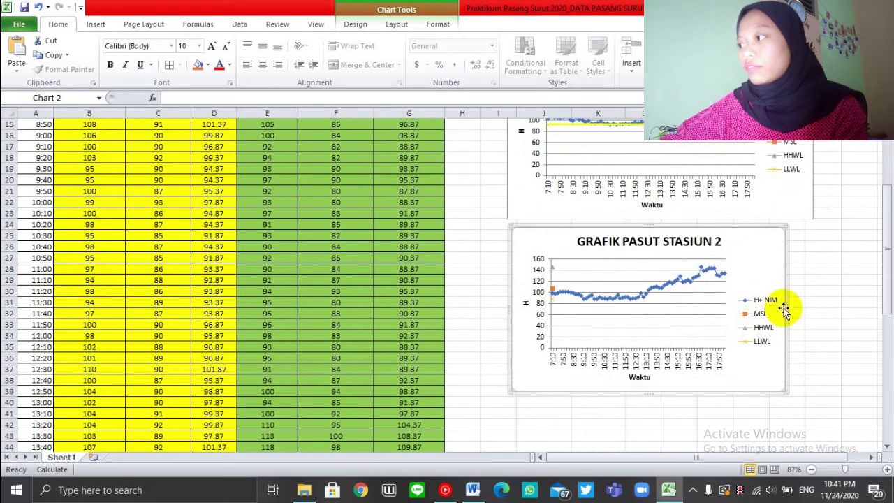
drag(786, 305, 819, 305)
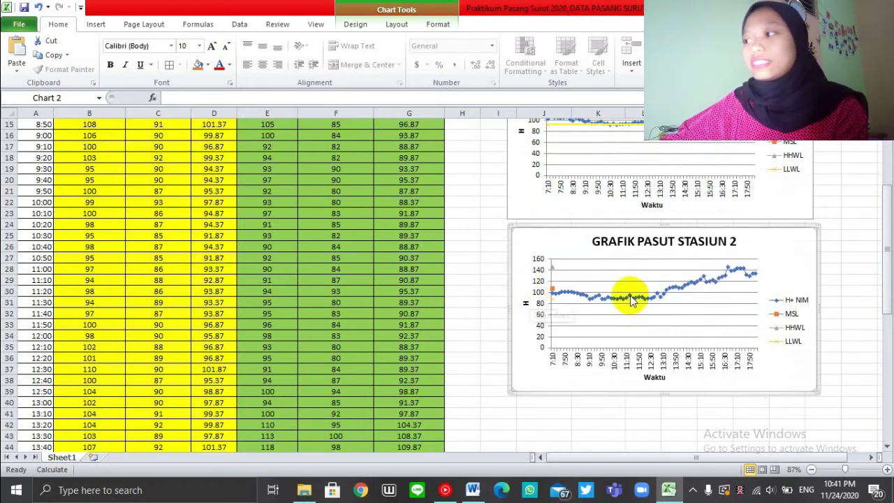
mouse_move(631, 299)
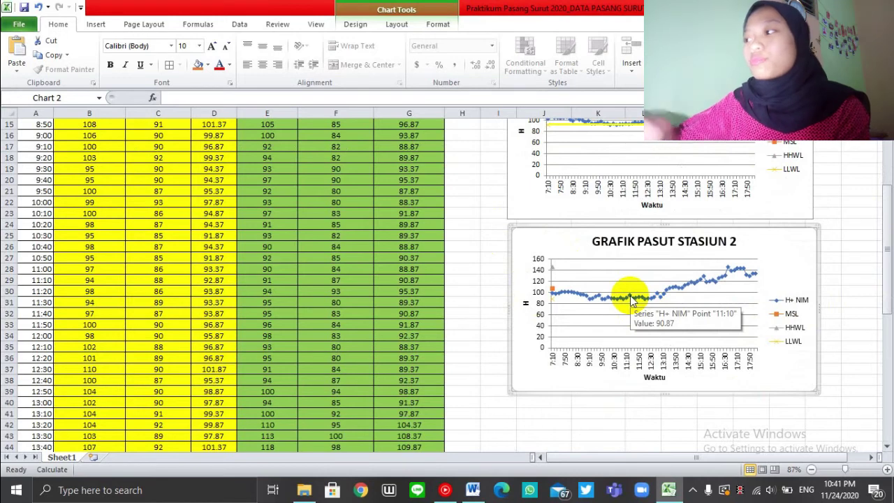
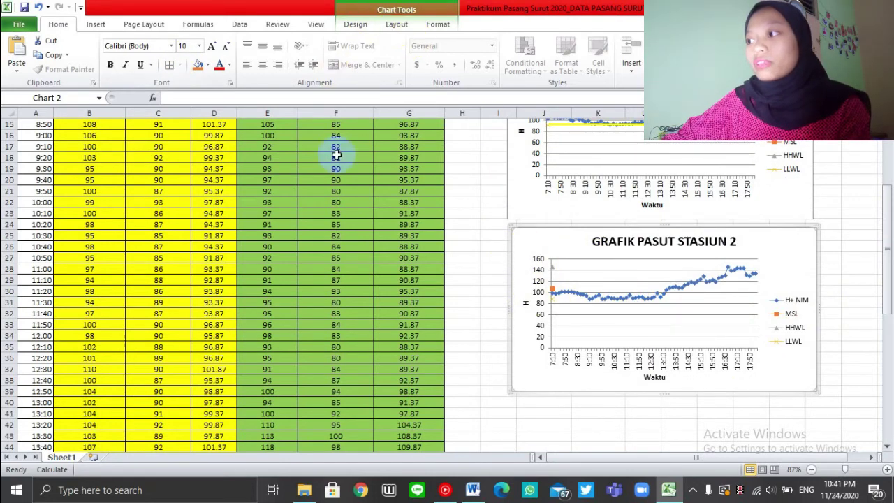
Step: Draw a straight horizontal line across the Stasiun 2 plot area, starting at the HHWL marker
click(85, 27)
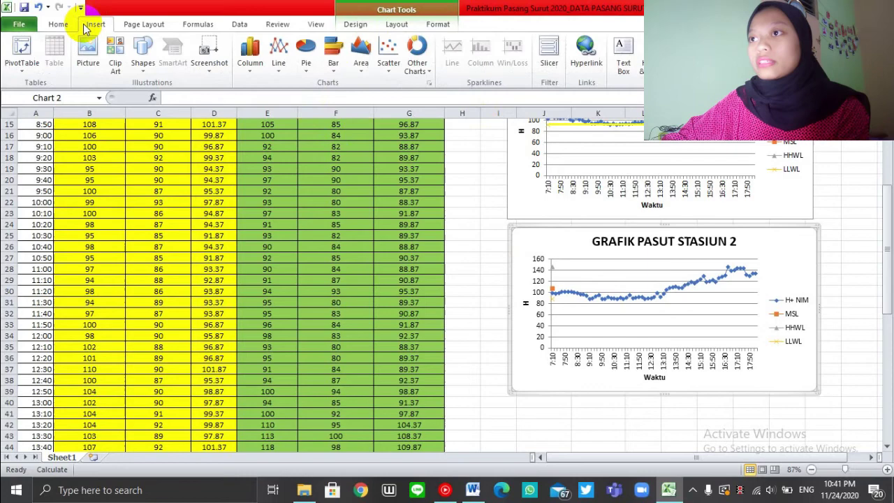
click(140, 63)
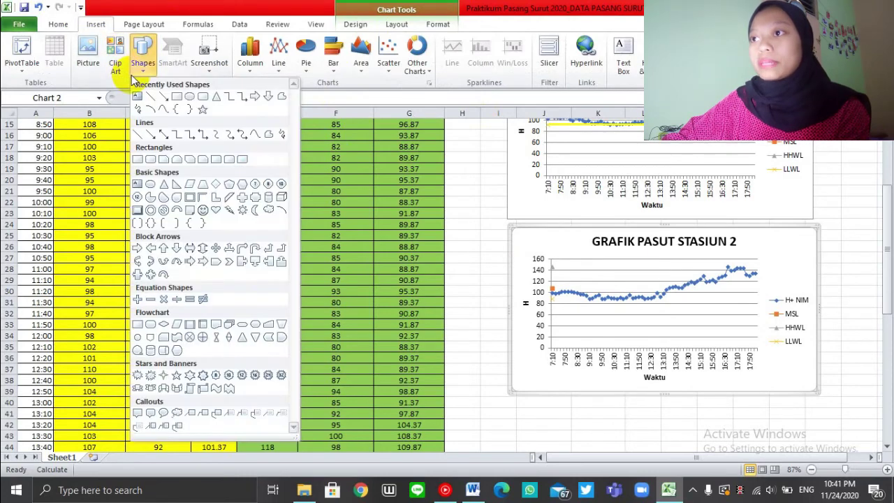
click(146, 103)
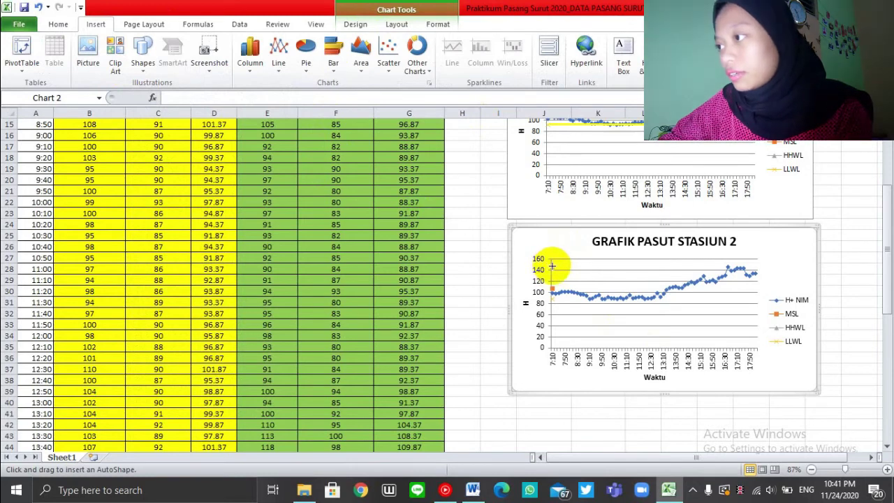
mouse_move(552, 267)
mouse_down()
mouse_move(648, 282)
mouse_move(764, 266)
mouse_move(755, 268)
mouse_up()
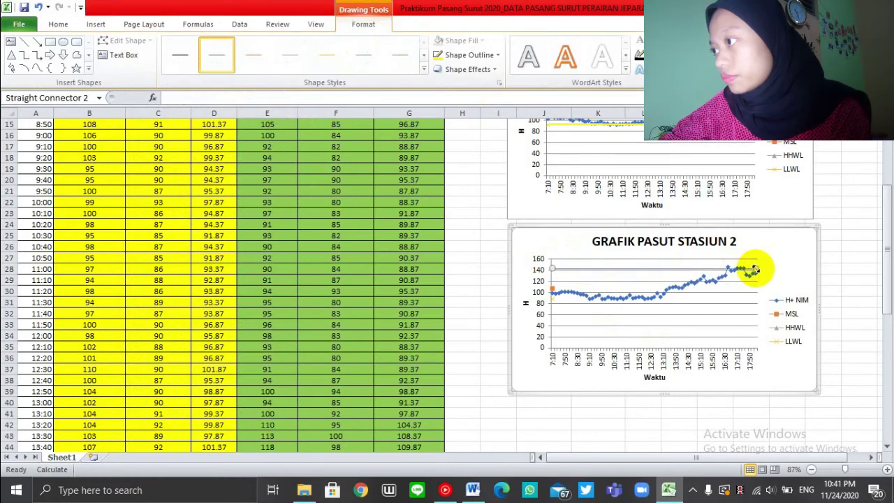
Step: Thicken the HHWL line's outline and color it a greyish shade to match the HHWL marker
click(462, 55)
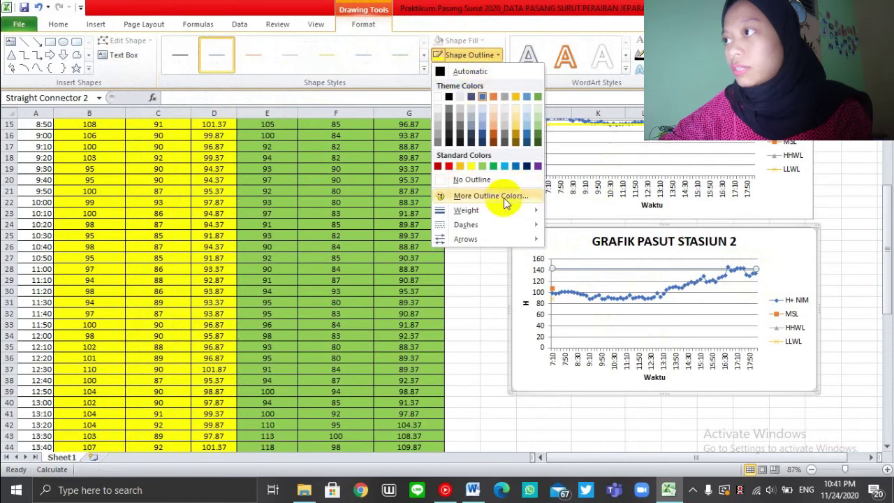
mouse_move(477, 211)
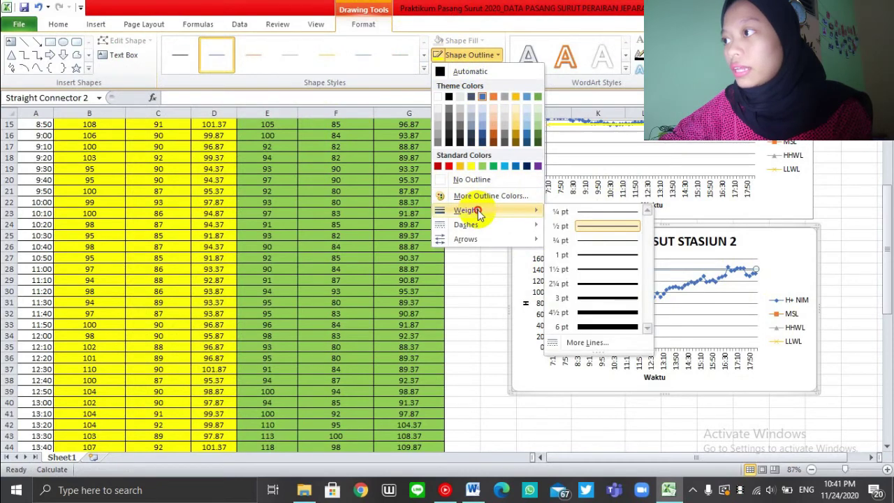
click(615, 290)
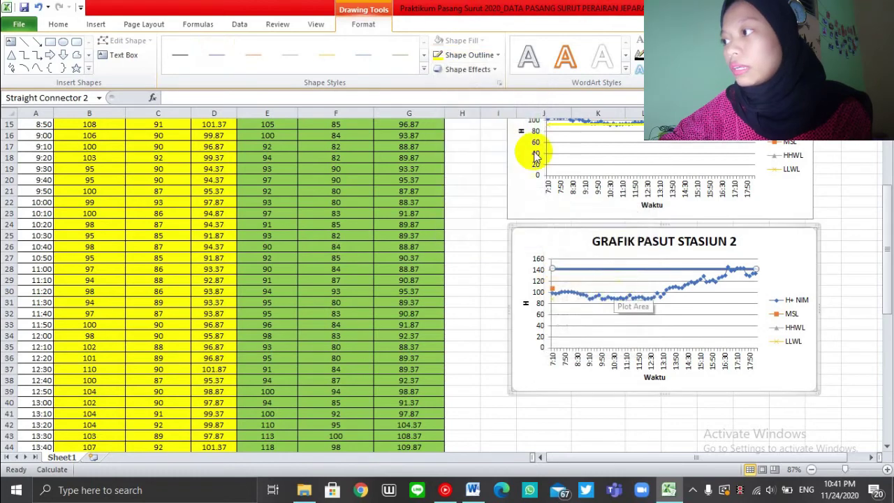
click(483, 55)
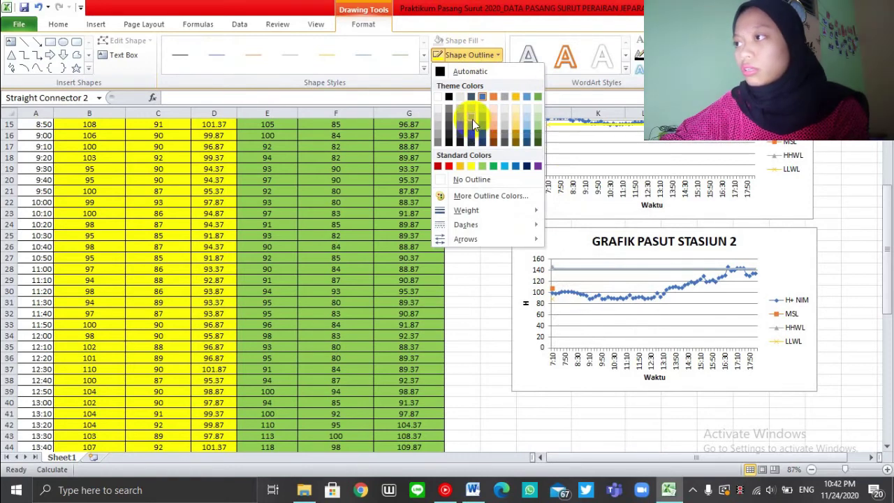
click(472, 119)
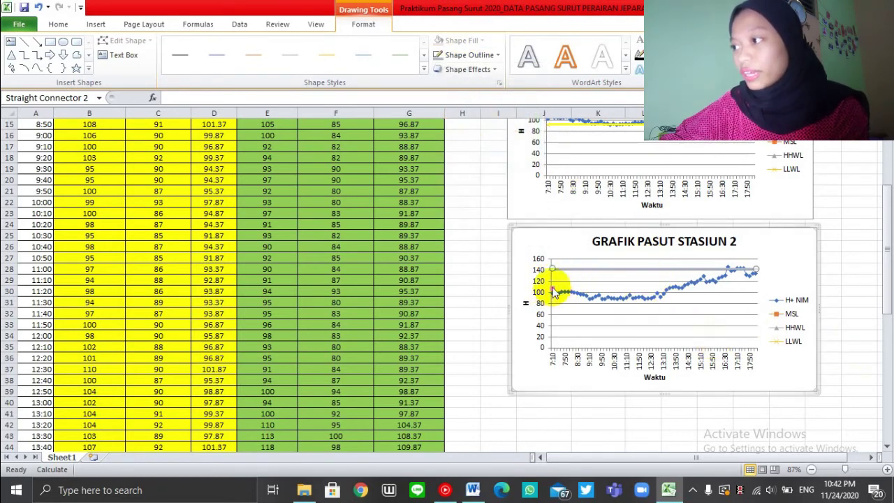
Step: Draw a straight horizontal line across the Stasiun 2 plot area, starting at the MSL marker
mouse_move(553, 292)
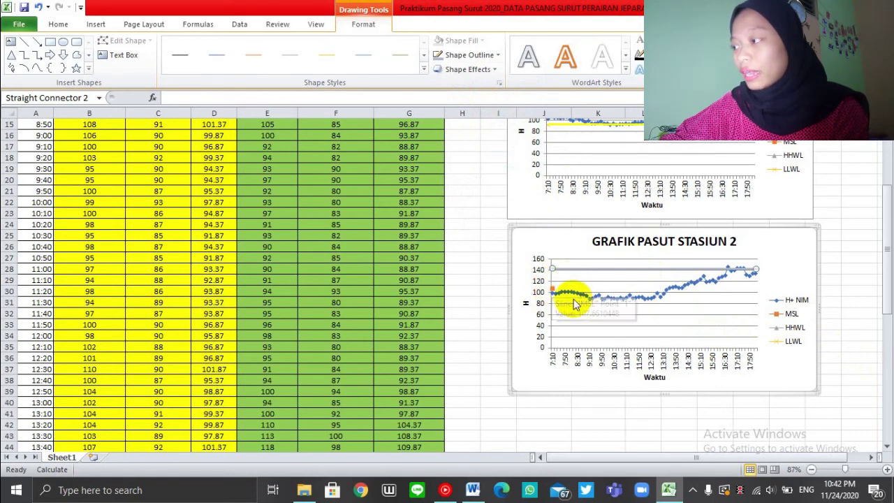
click(25, 42)
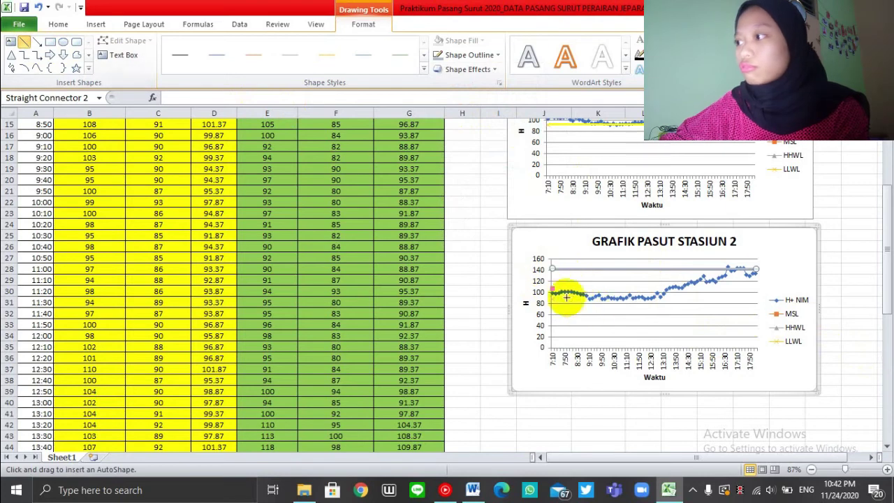
drag(551, 287, 760, 290)
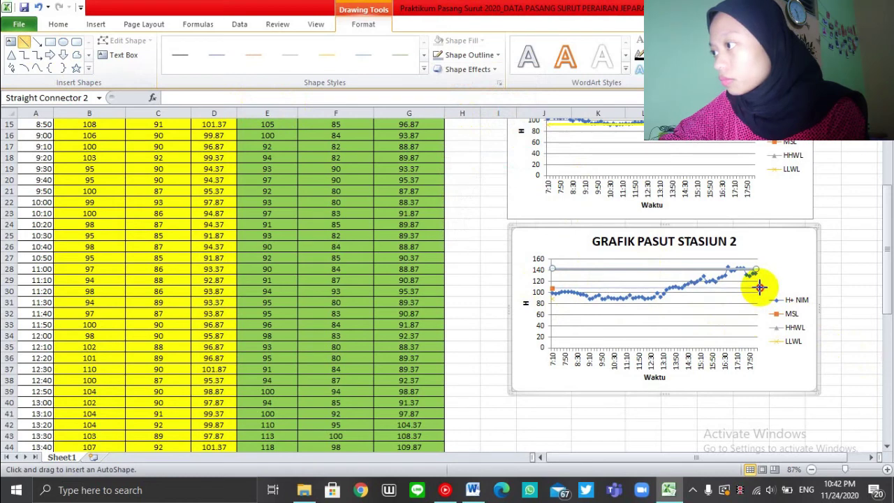
drag(760, 287, 760, 287)
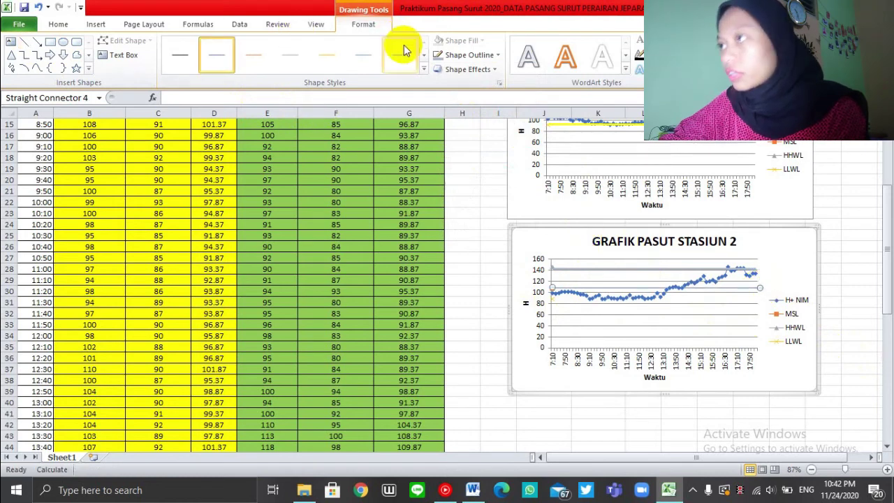
Step: Set the MSL line's outline weight to 2¼ pt and its color to the orange theme color
click(471, 56)
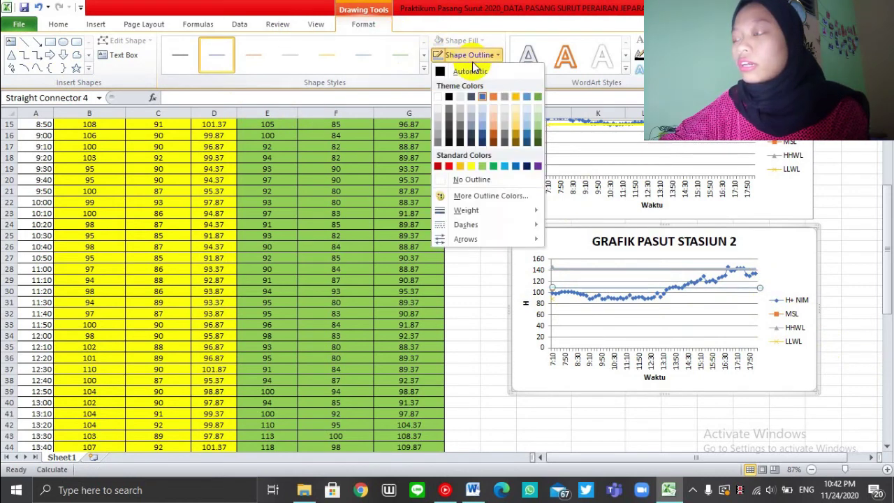
mouse_move(503, 212)
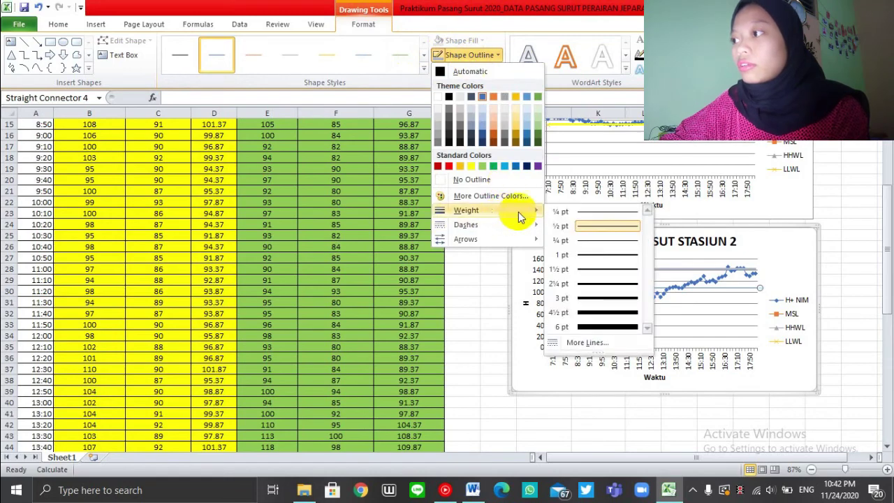
click(581, 284)
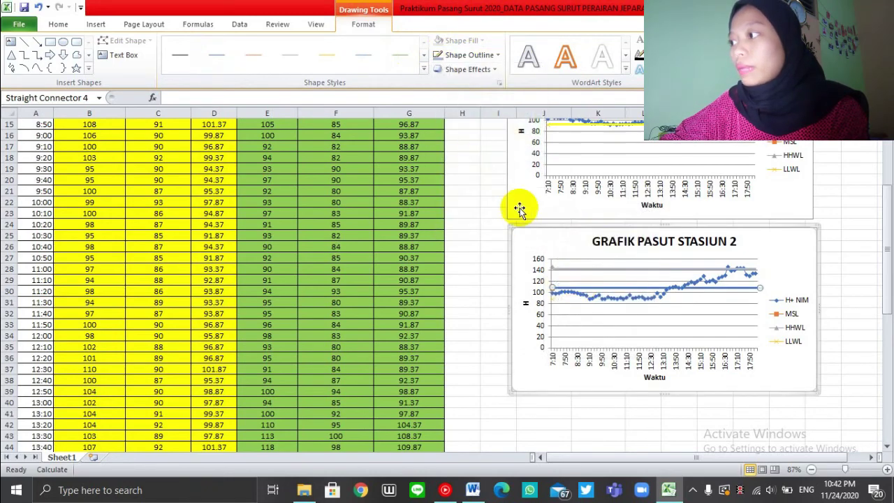
click(451, 56)
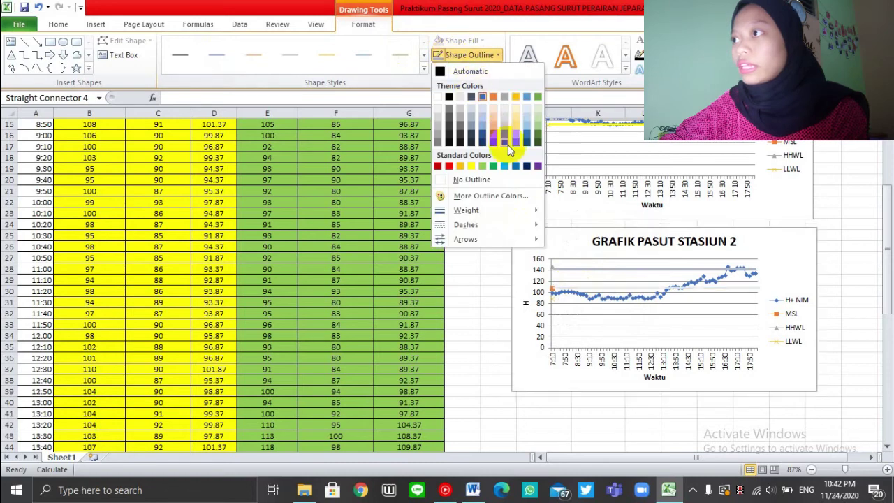
click(493, 99)
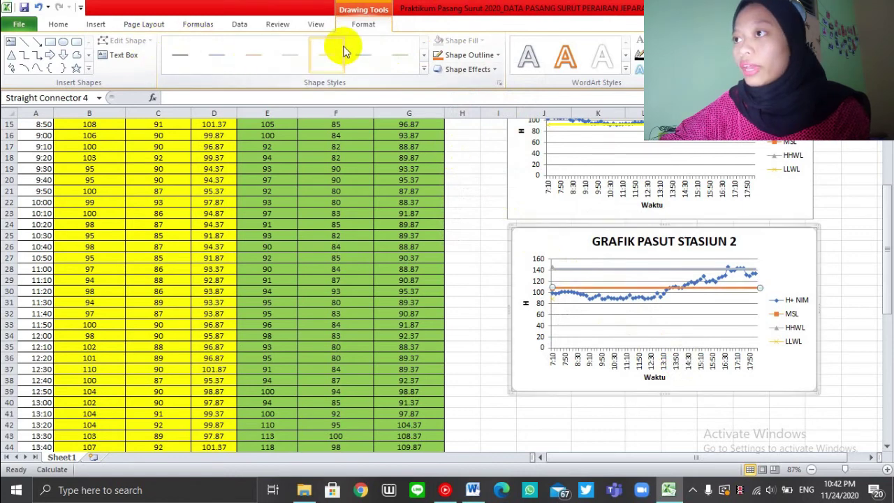
Step: Draw a straight horizontal line across the Stasiun 2 plot area, starting at the LLWL marker
click(24, 42)
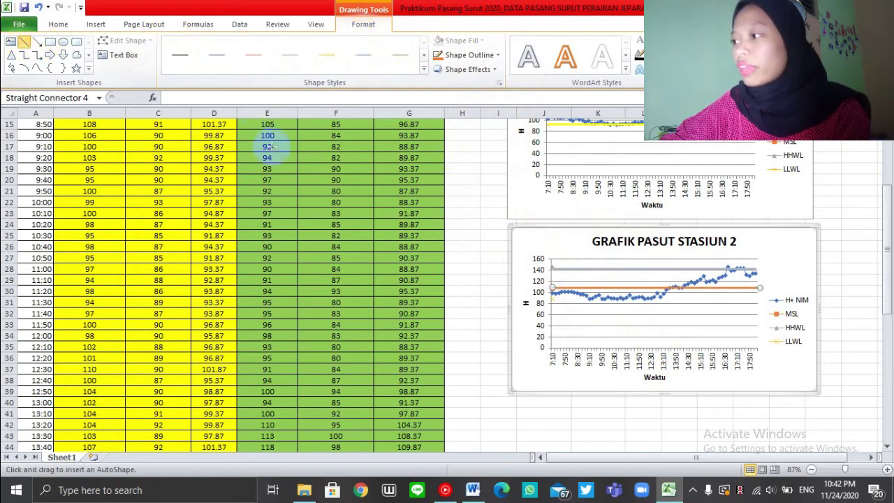
mouse_move(553, 301)
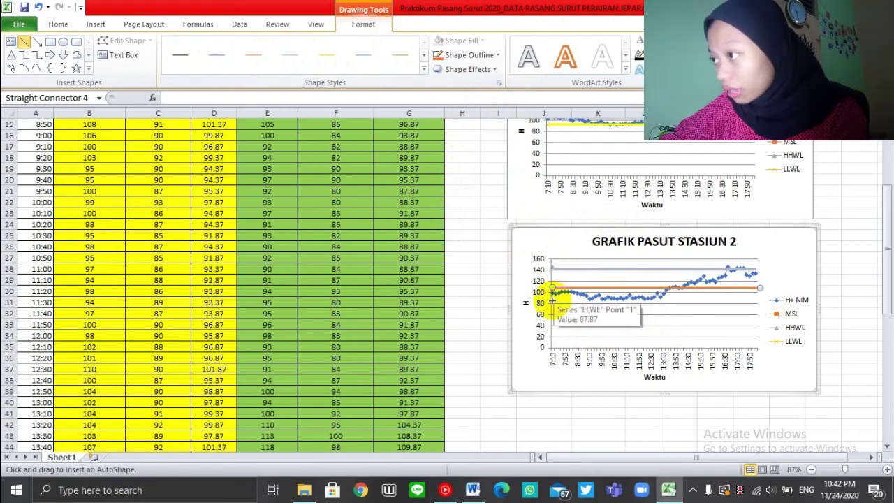
drag(552, 297, 762, 302)
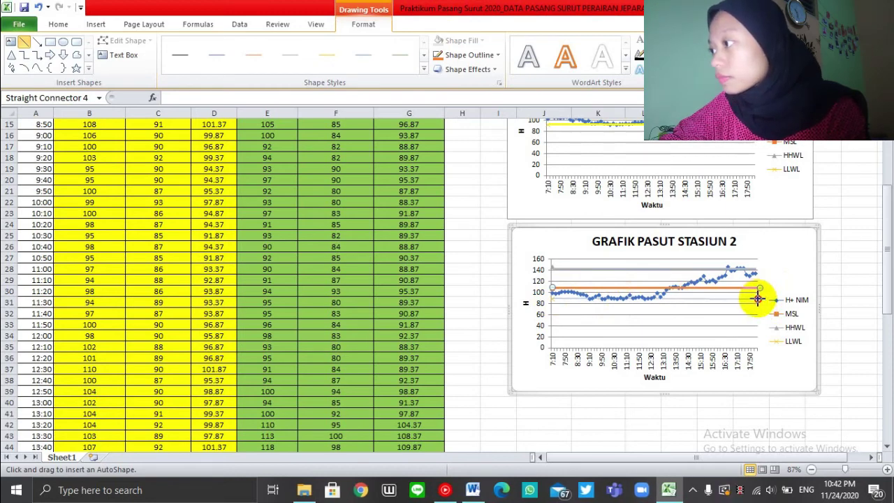
drag(758, 298, 757, 298)
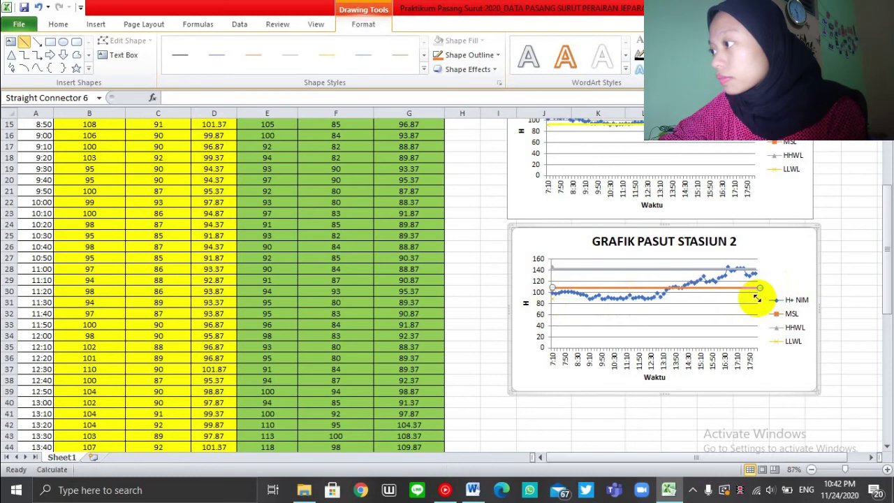
Step: Set the LLWL line's outline weight to 2¼ pt and its color to standard yellow, and deselect the chart
click(461, 55)
mouse_move(481, 213)
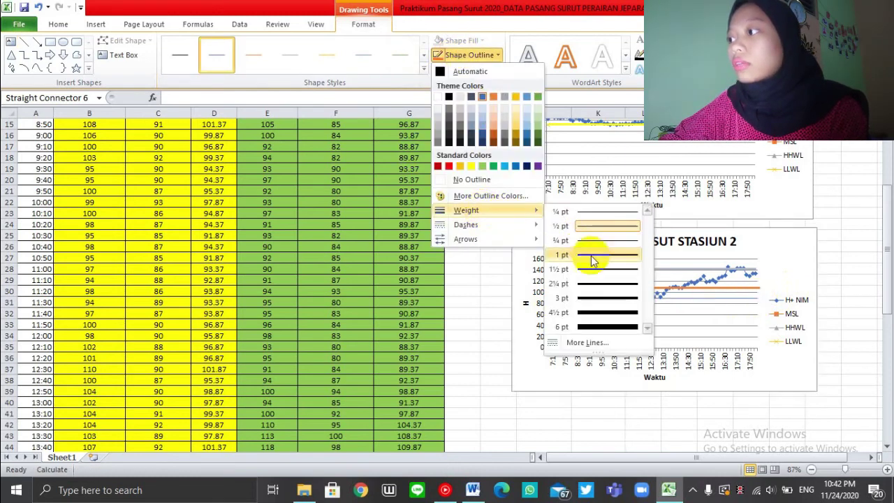
click(598, 284)
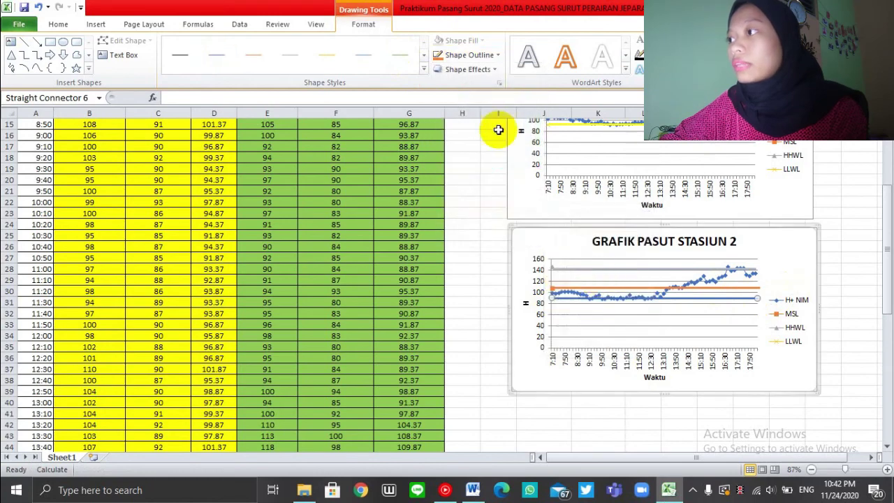
click(482, 55)
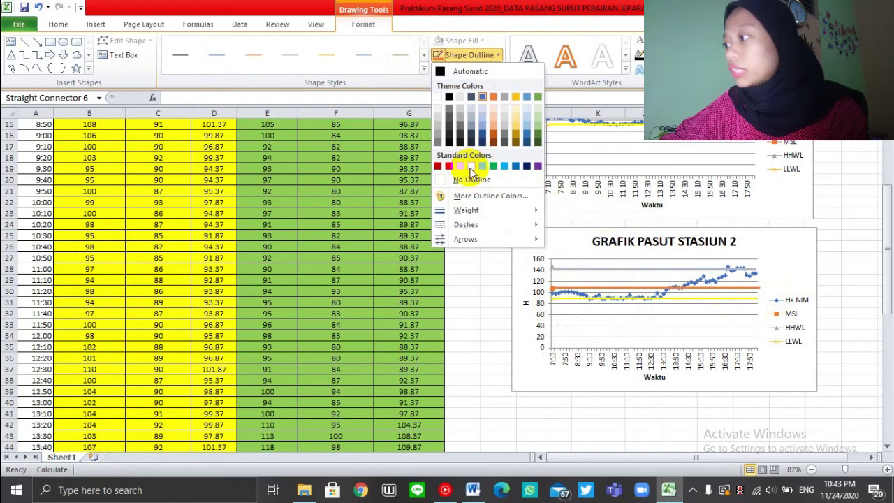
click(470, 168)
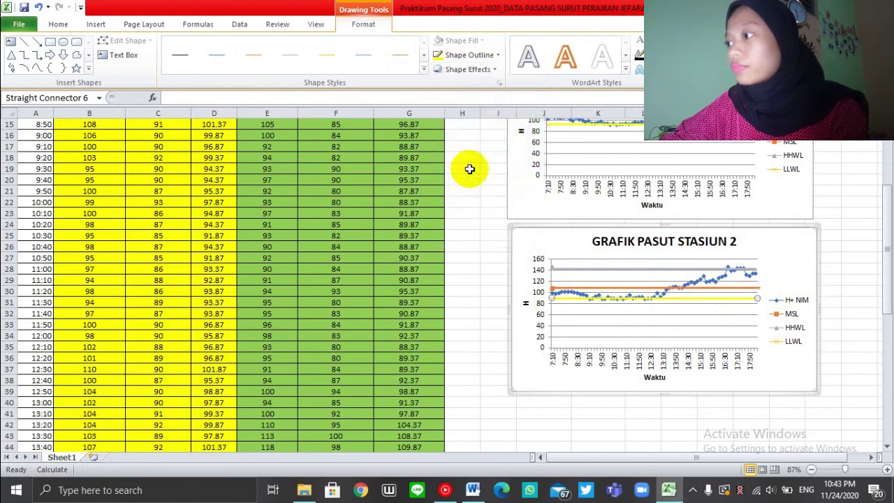
click(747, 404)
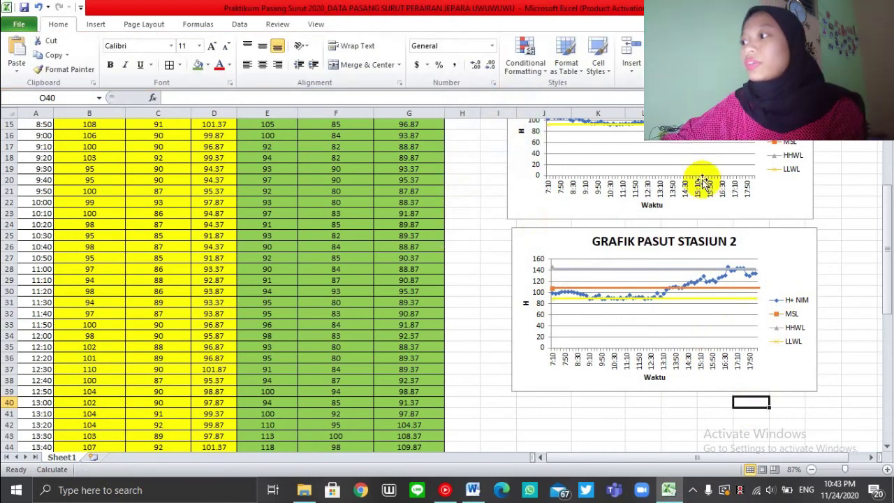
scroll(704, 191, up, 4)
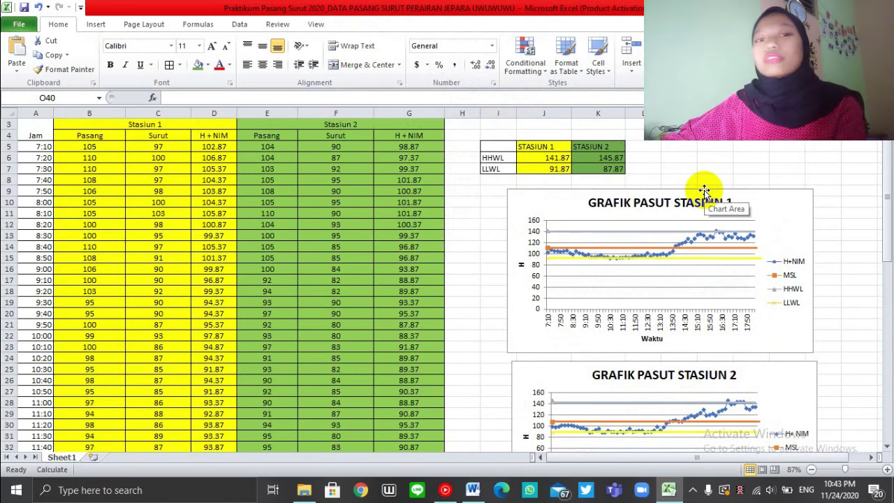